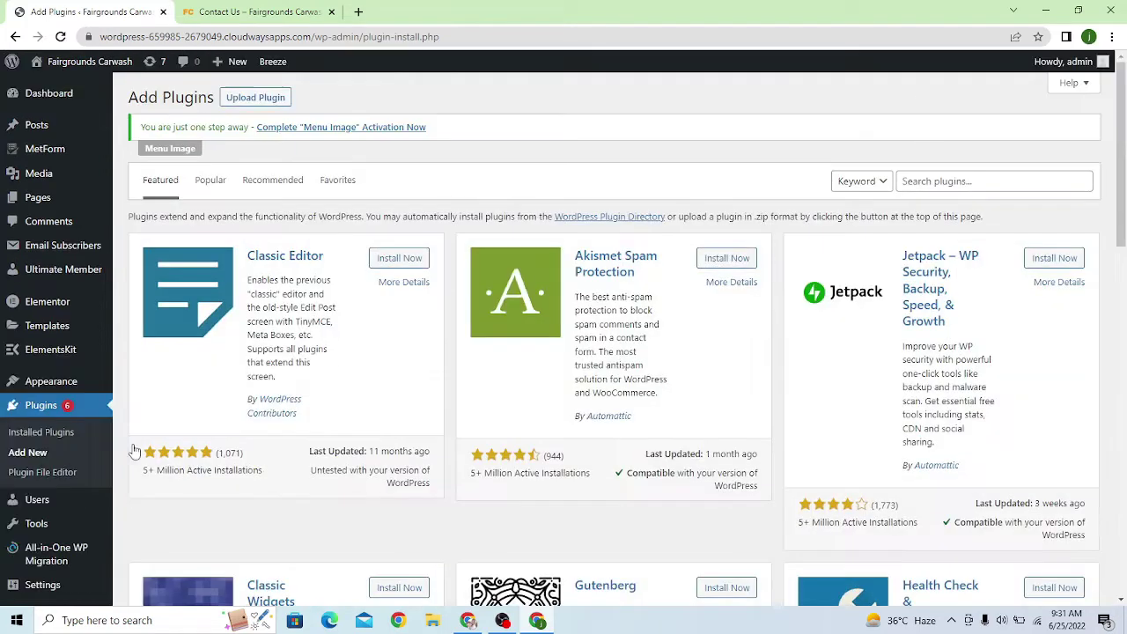
Step: Search the plugins for "smtp", then install and activate WP Mail SMTP by WPForms, skipping its setup wizard
left_click(935, 181)
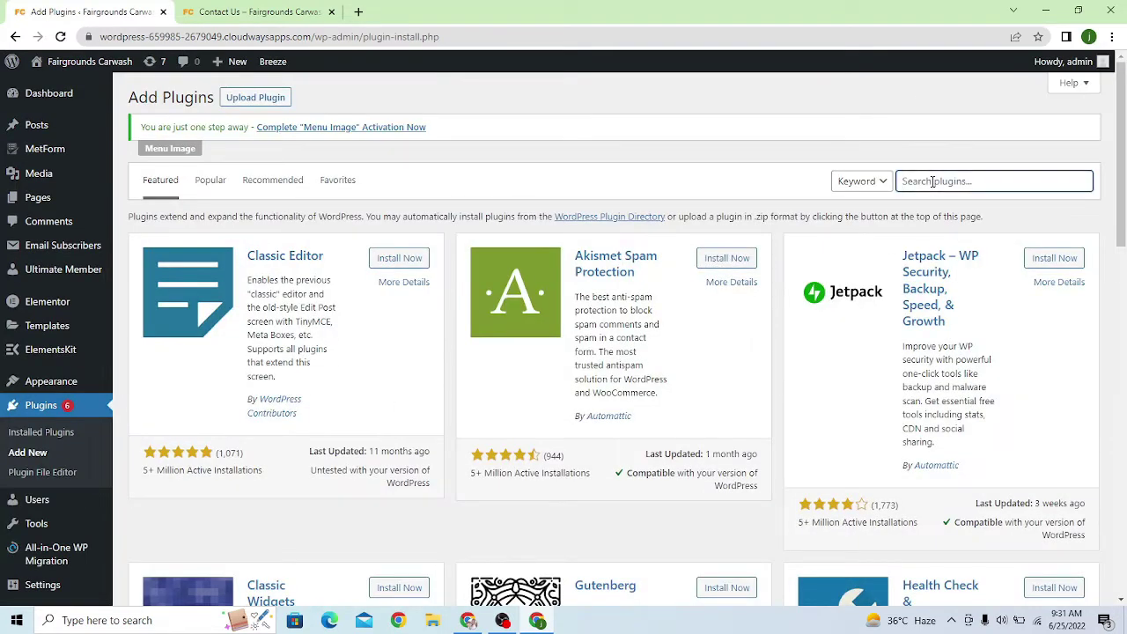
type("smtp")
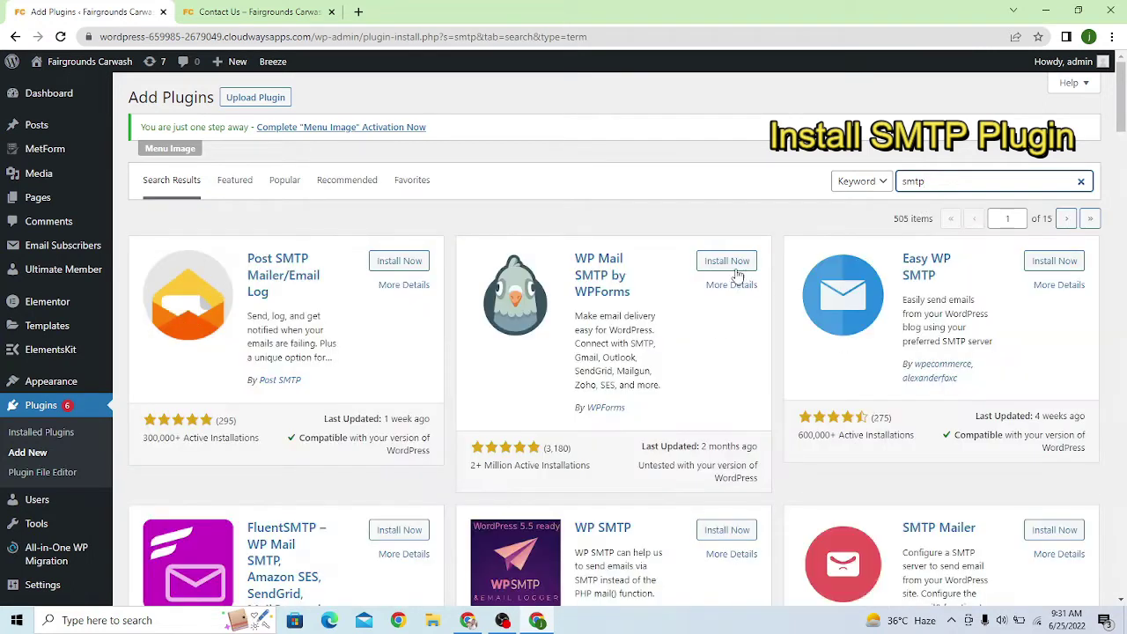
left_click(738, 261)
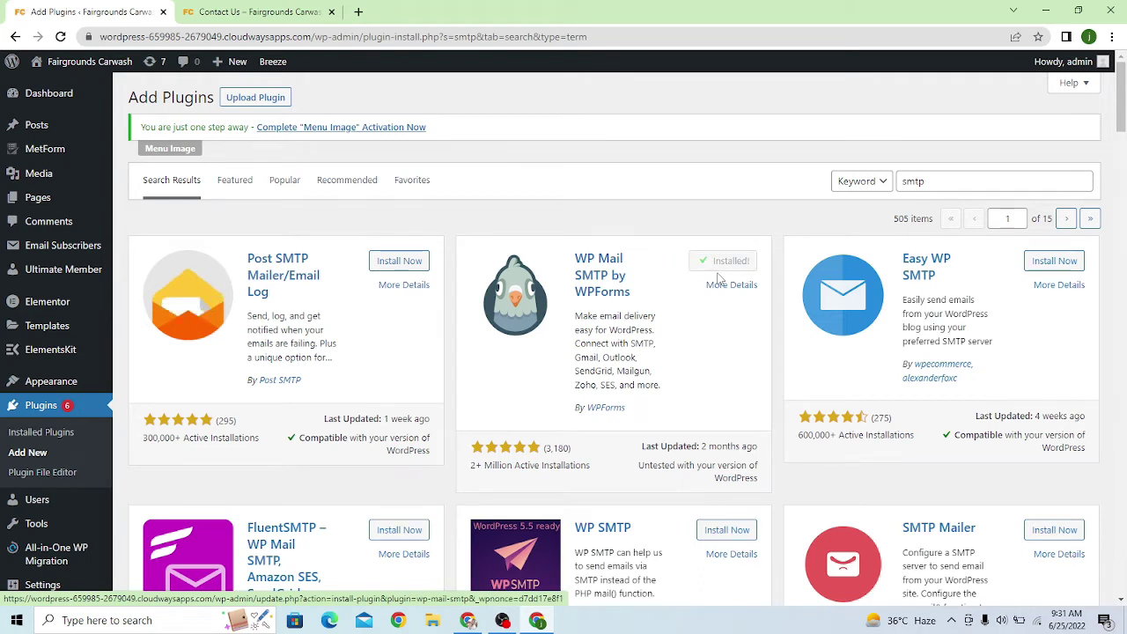
left_click(726, 269)
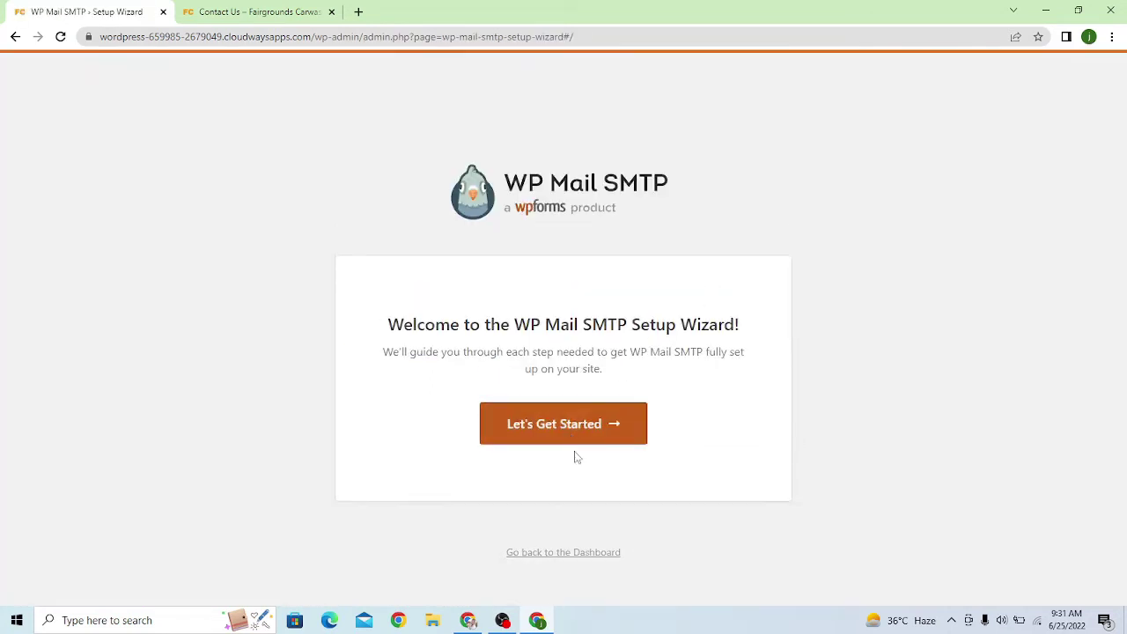
left_click(548, 555)
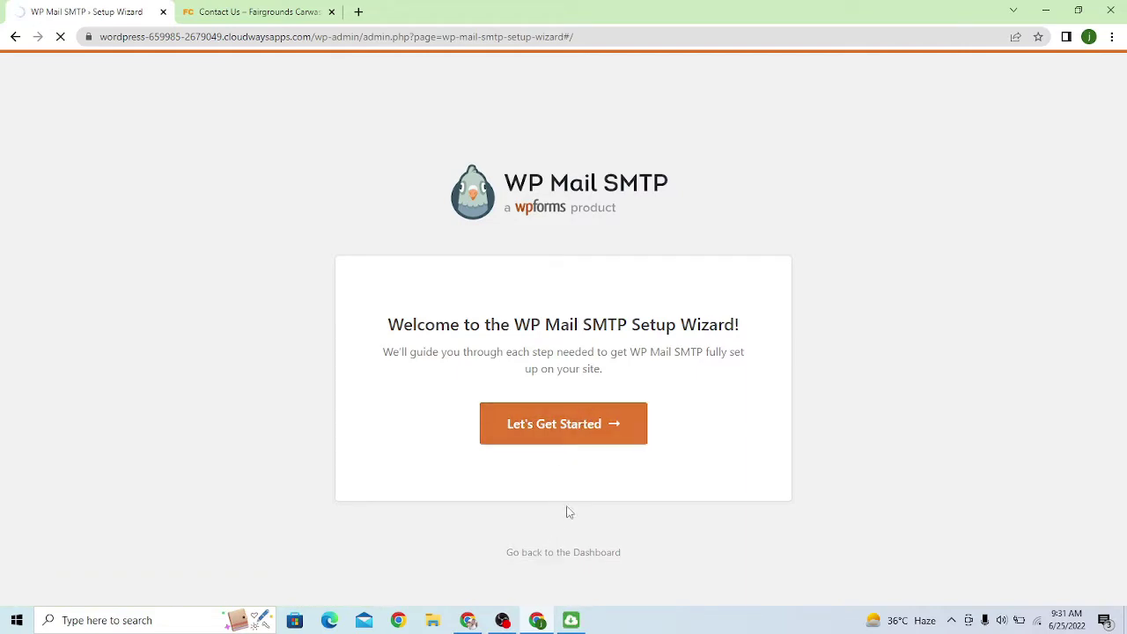
Step: Look through the WP Mail SMTP general settings, including the license, From Email and mailer options
scroll(494, 460, "down", 2)
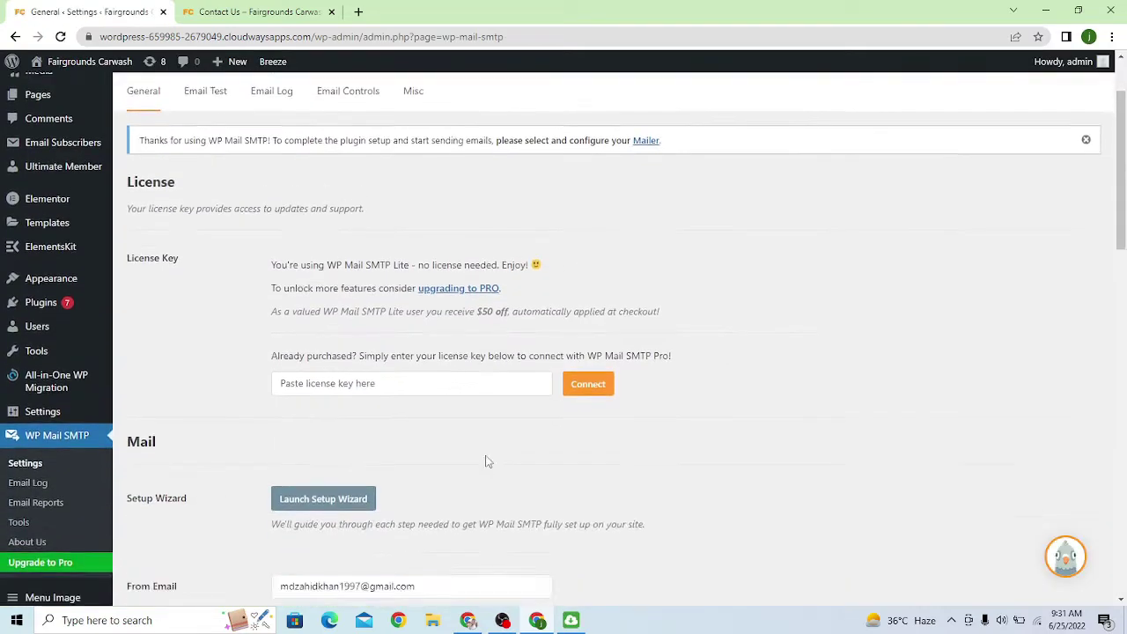
scroll(489, 461, "down", 6)
scroll(490, 445, "down", 5)
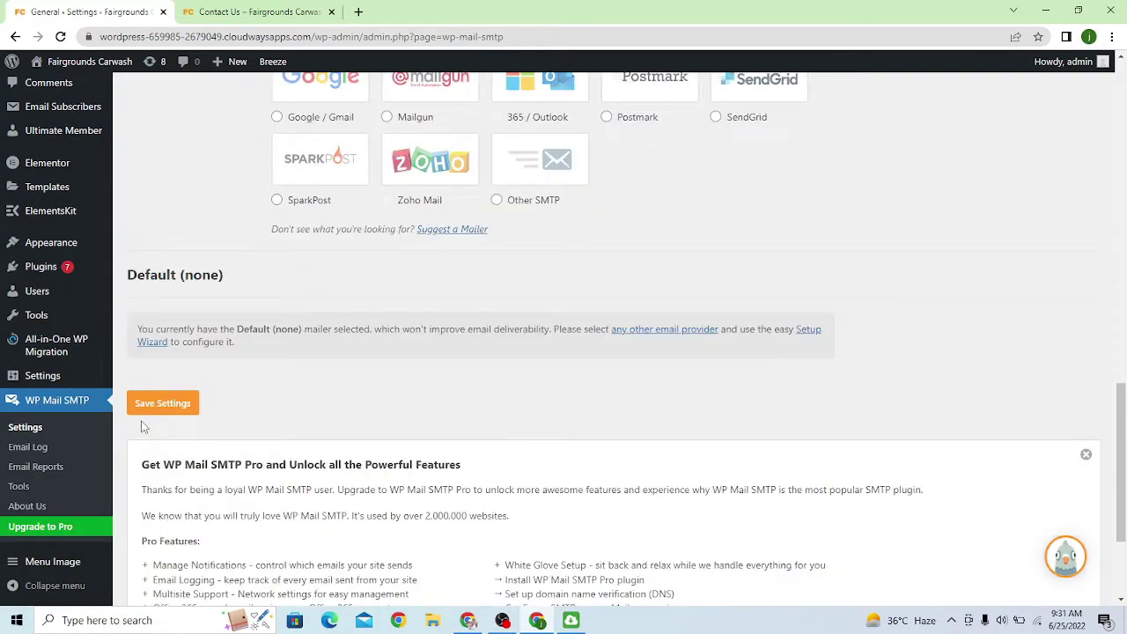
scroll(251, 456, "down", 2)
scroll(299, 456, "up", 5)
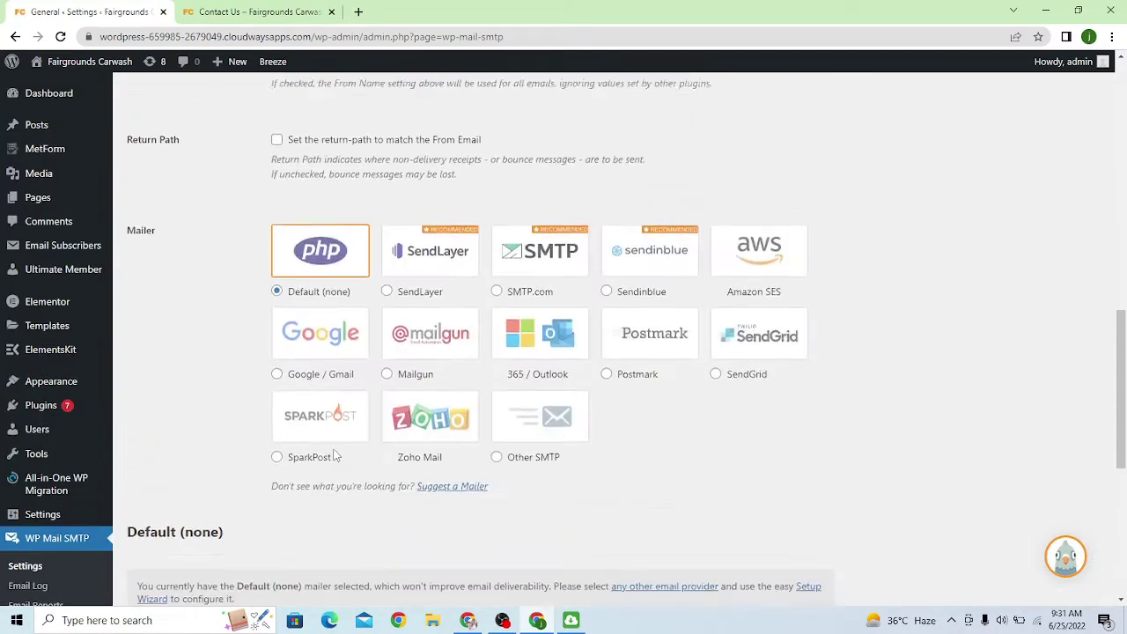
scroll(335, 456, "up", 7)
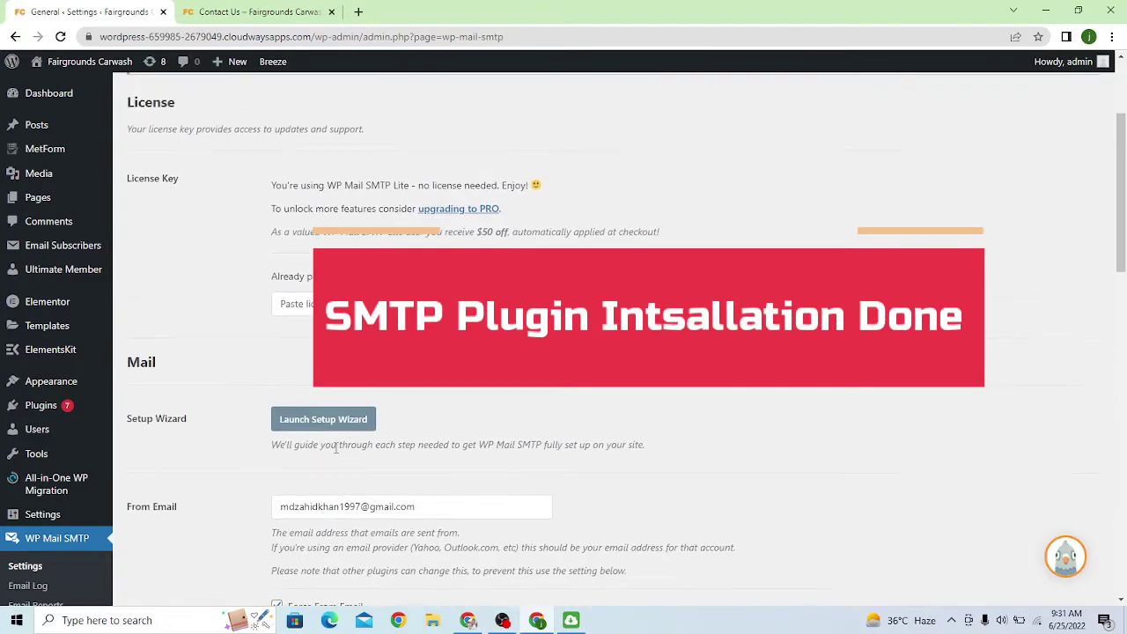
scroll(341, 448, "up", 1)
scroll(342, 447, "down", 1)
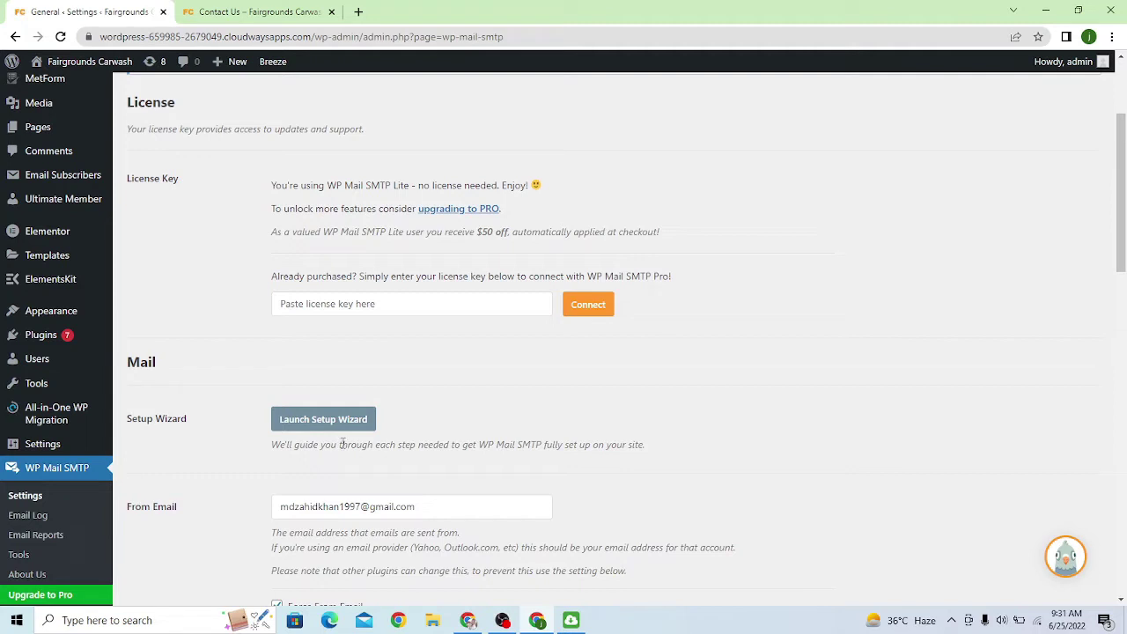
scroll(342, 443, "up", 3)
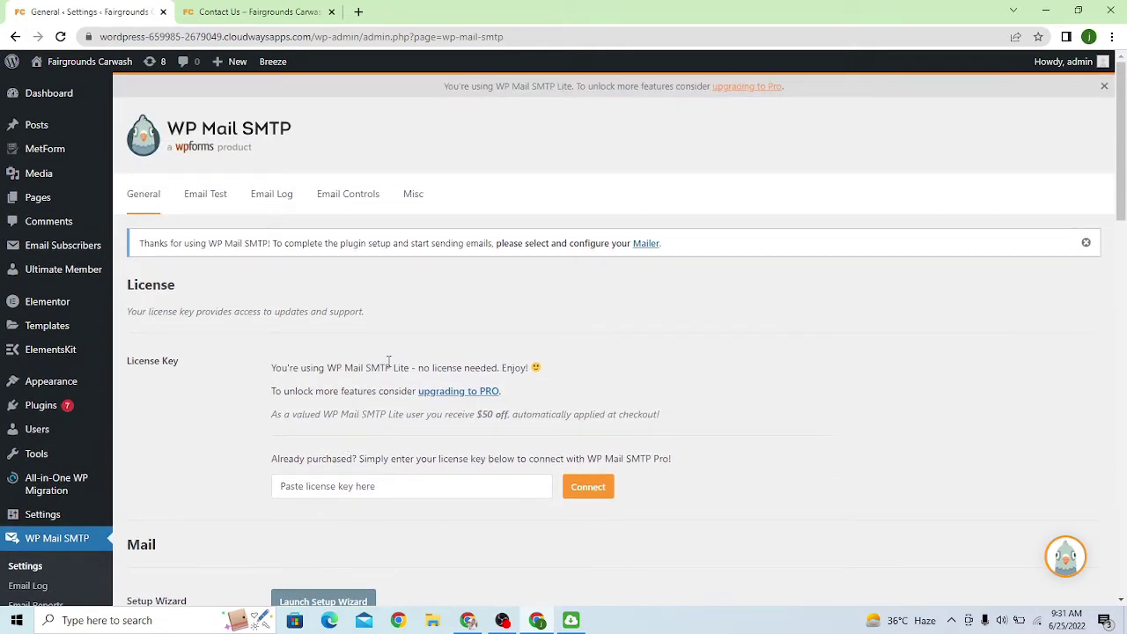
Step: Choose Google / Gmail as the mailer and review its Client ID, Client Secret and authorized redirect URI fields
scroll(392, 363, "down", 9)
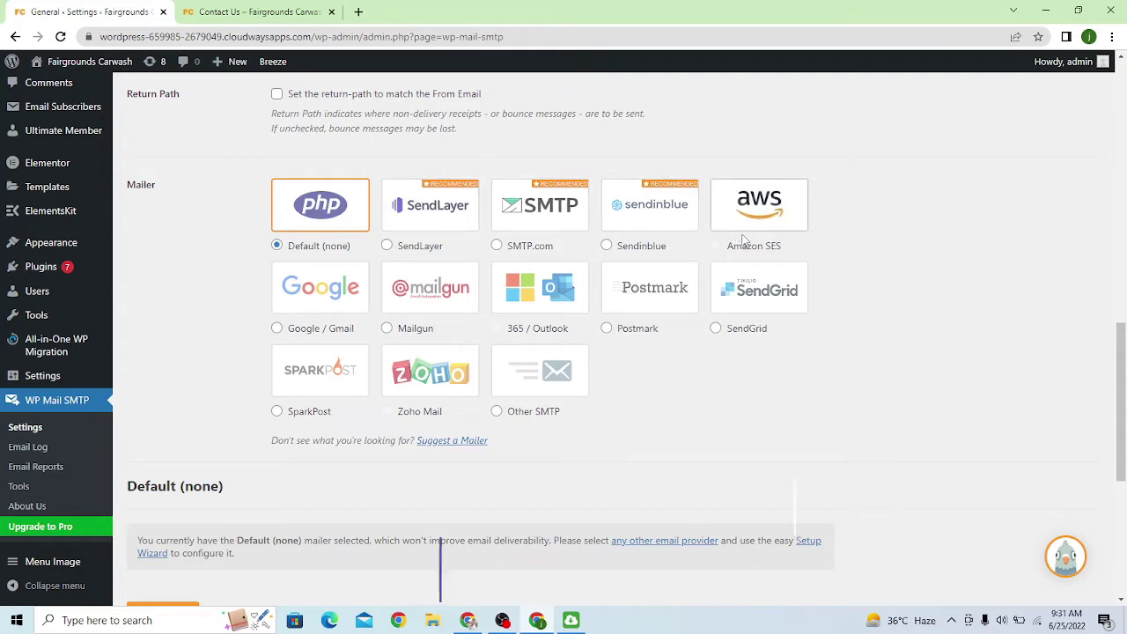
left_click(343, 322)
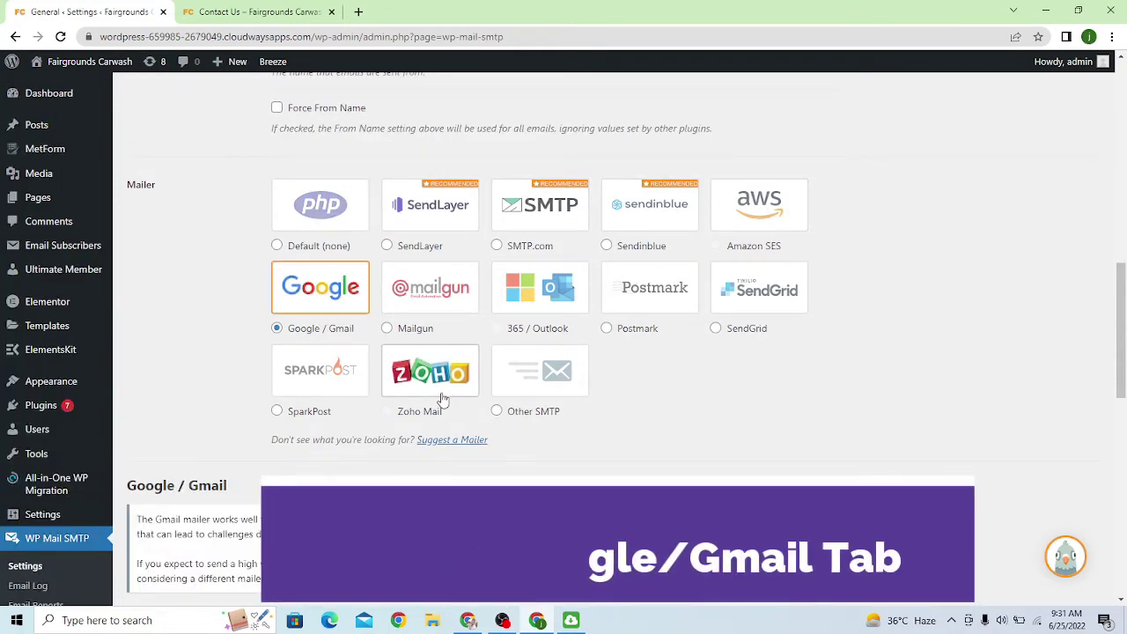
scroll(443, 399, "down", 4)
left_click(285, 378)
left_click(289, 438)
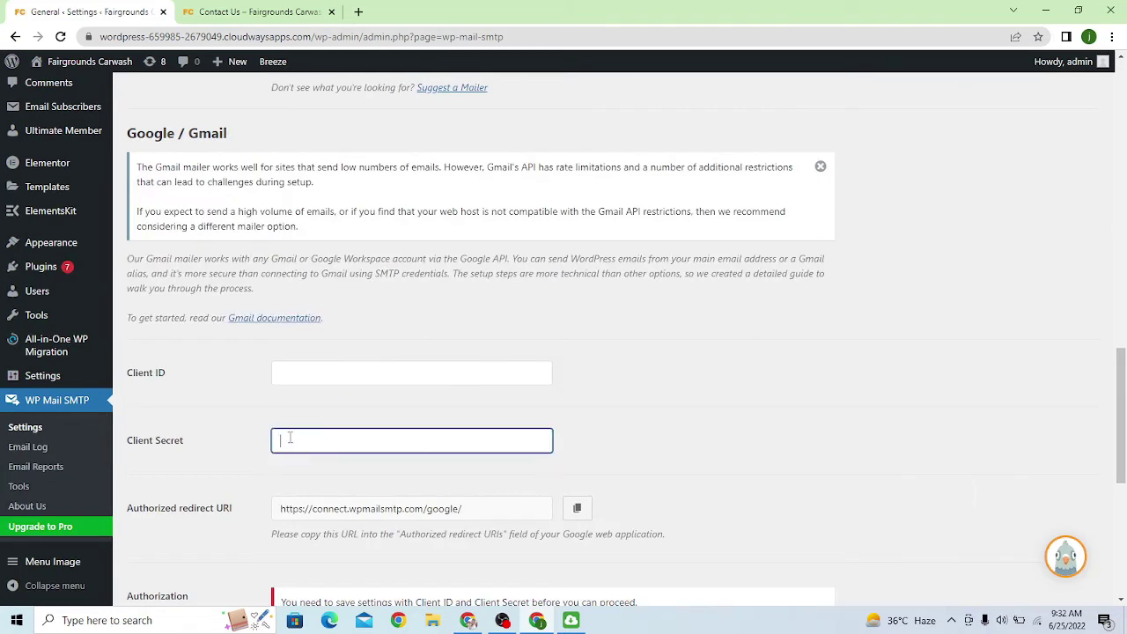
left_click(316, 379)
left_click(355, 432)
scroll(356, 421, "down", 3)
scroll(357, 414, "up", 5)
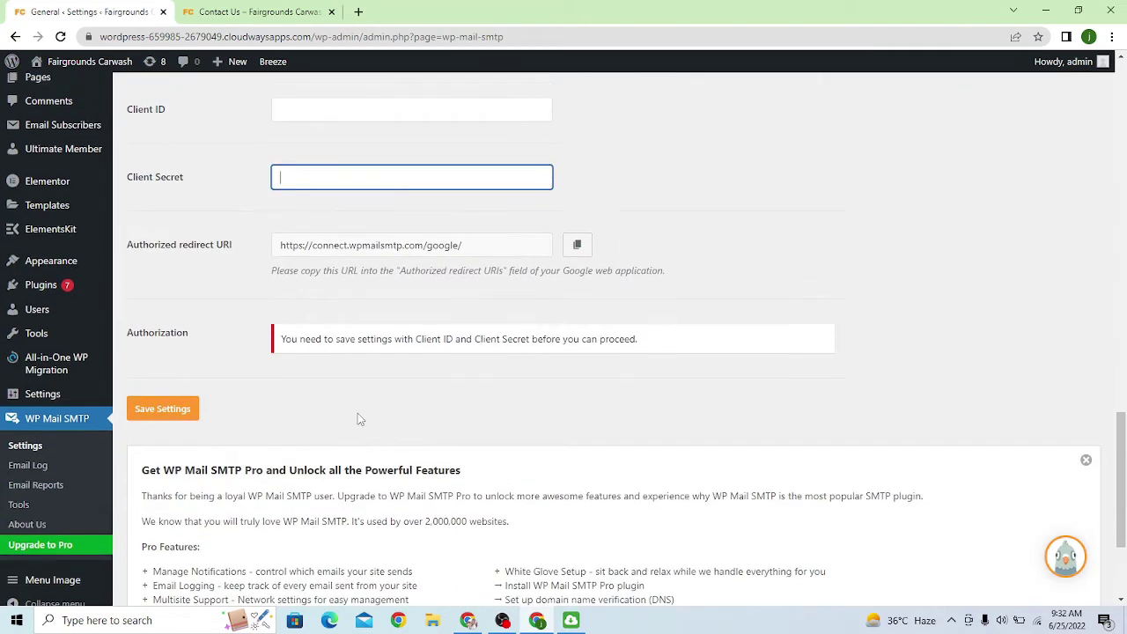
scroll(364, 411, "up", 10)
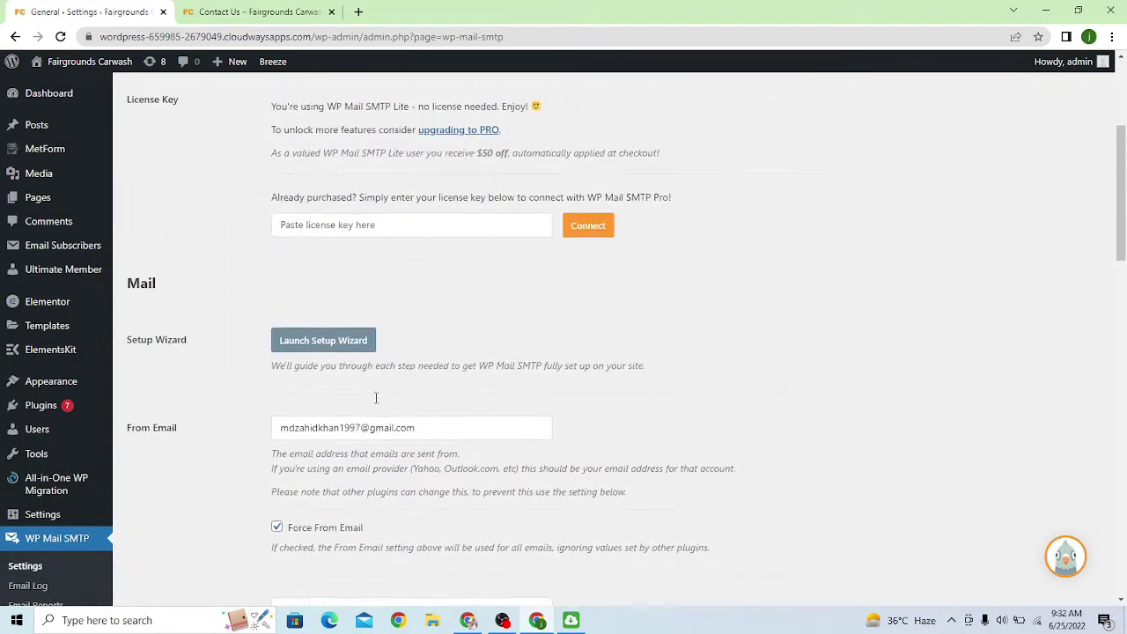
scroll(379, 404, "up", 2)
scroll(379, 404, "down", 3)
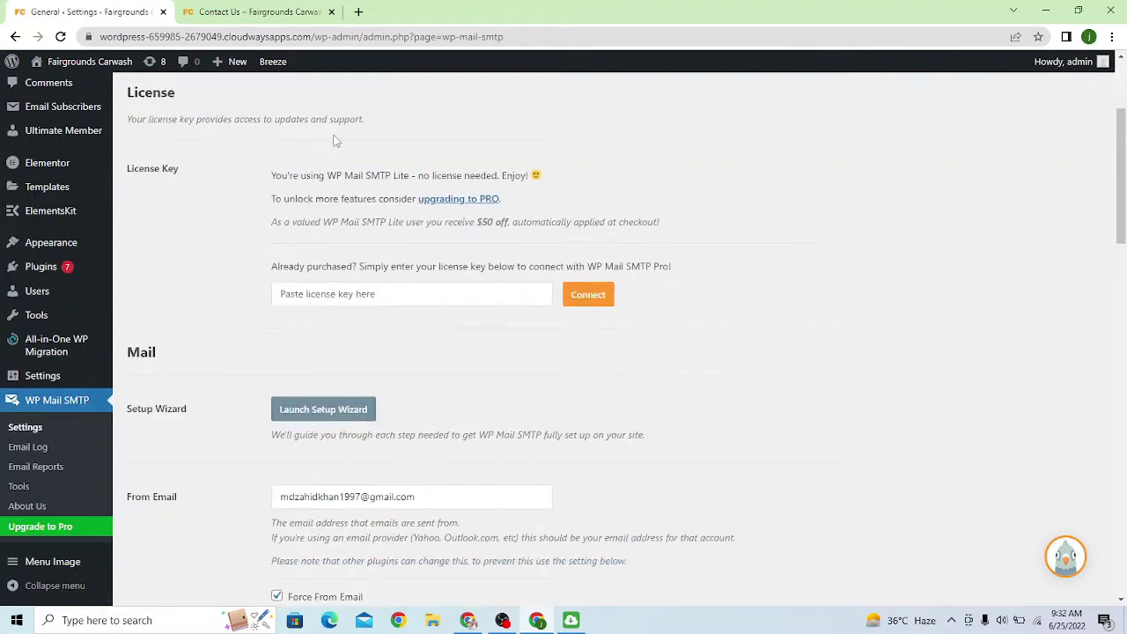
Step: Open the Gmail inbox in a new browser tab, with a blank tab beside it
left_click(359, 11)
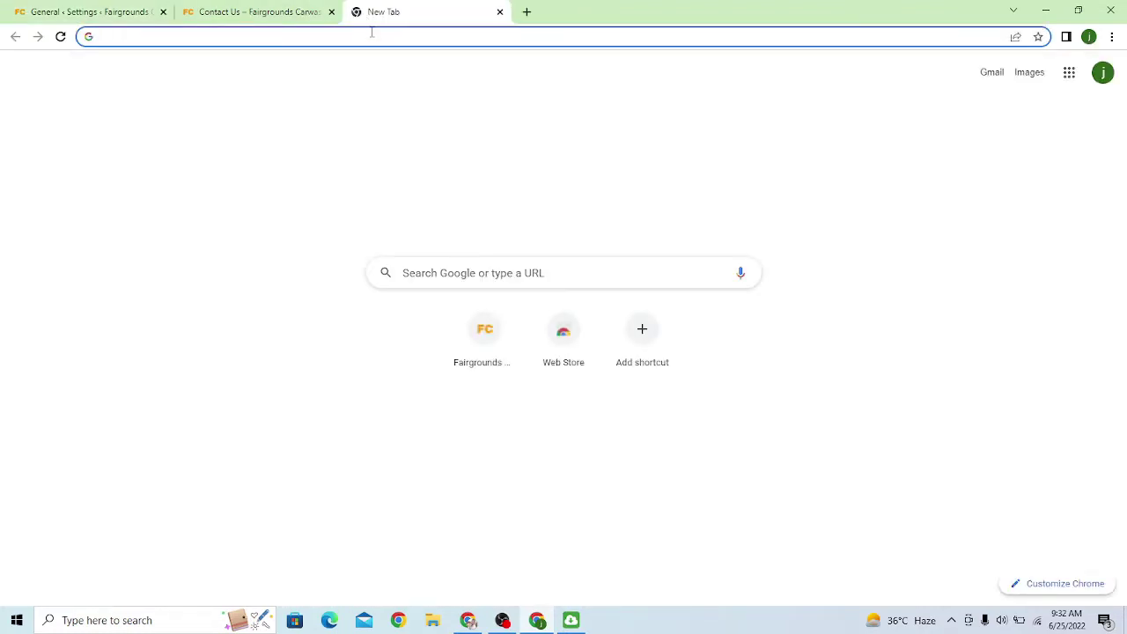
left_click(373, 35)
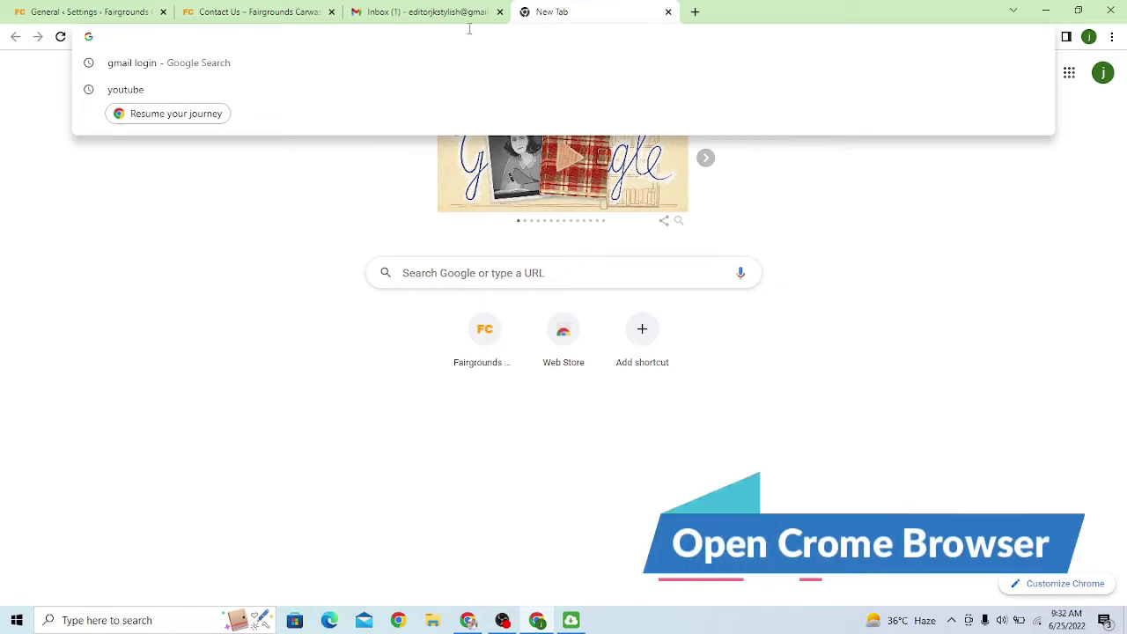
left_click(414, 11)
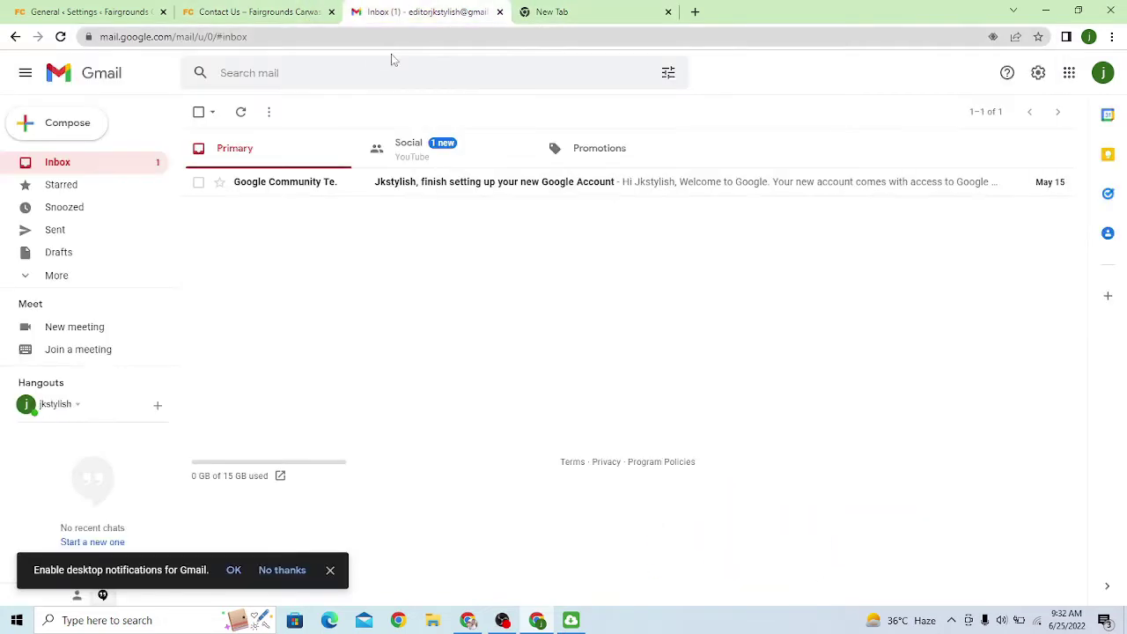
left_click(566, 7)
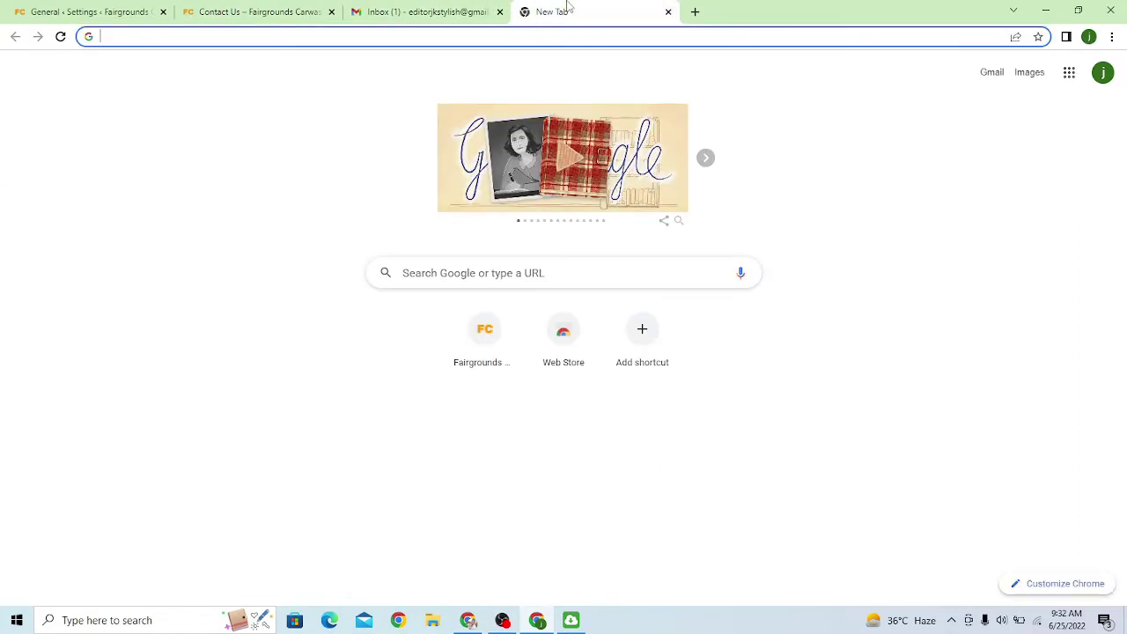
Step: Go to console.developers.google.com and agree to the Google Cloud Platform Terms of Service
left_click(441, 33)
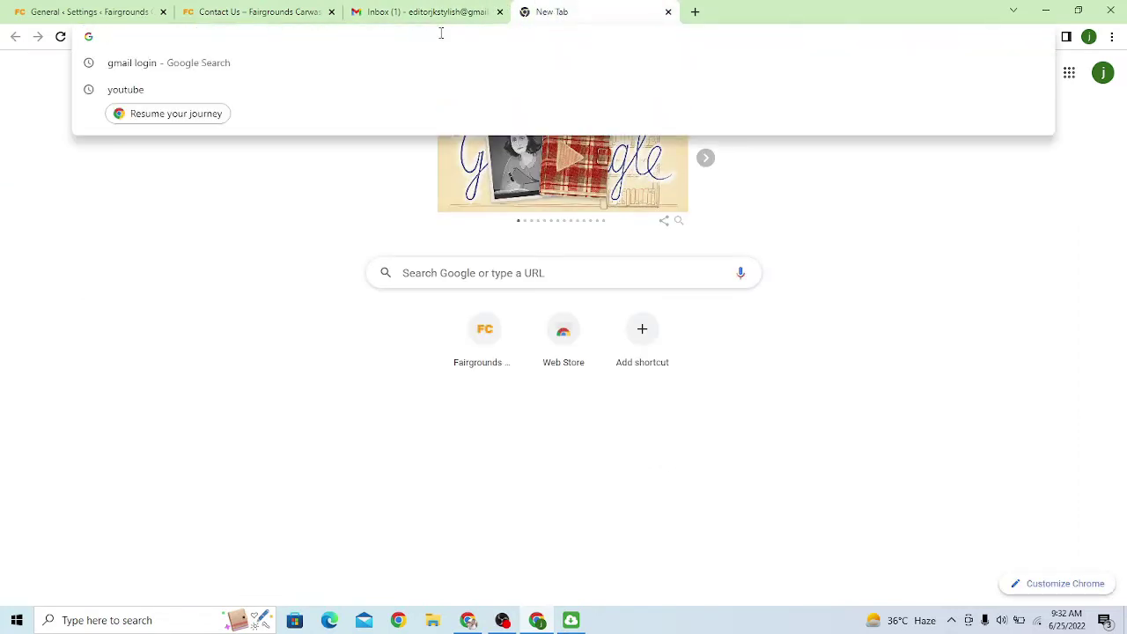
type("con")
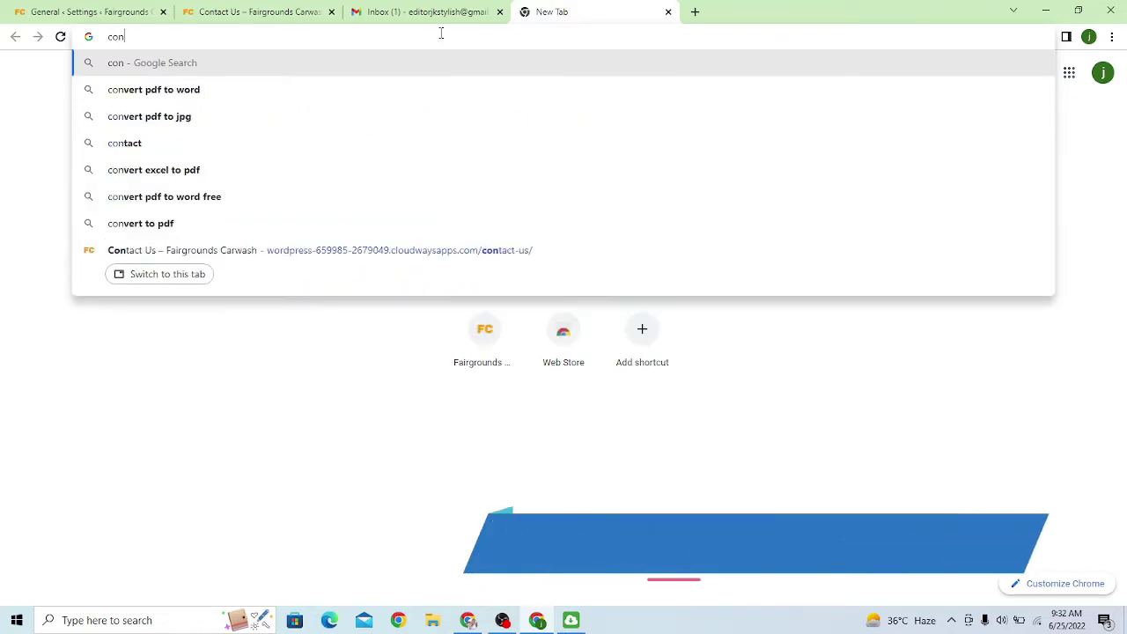
type("son")
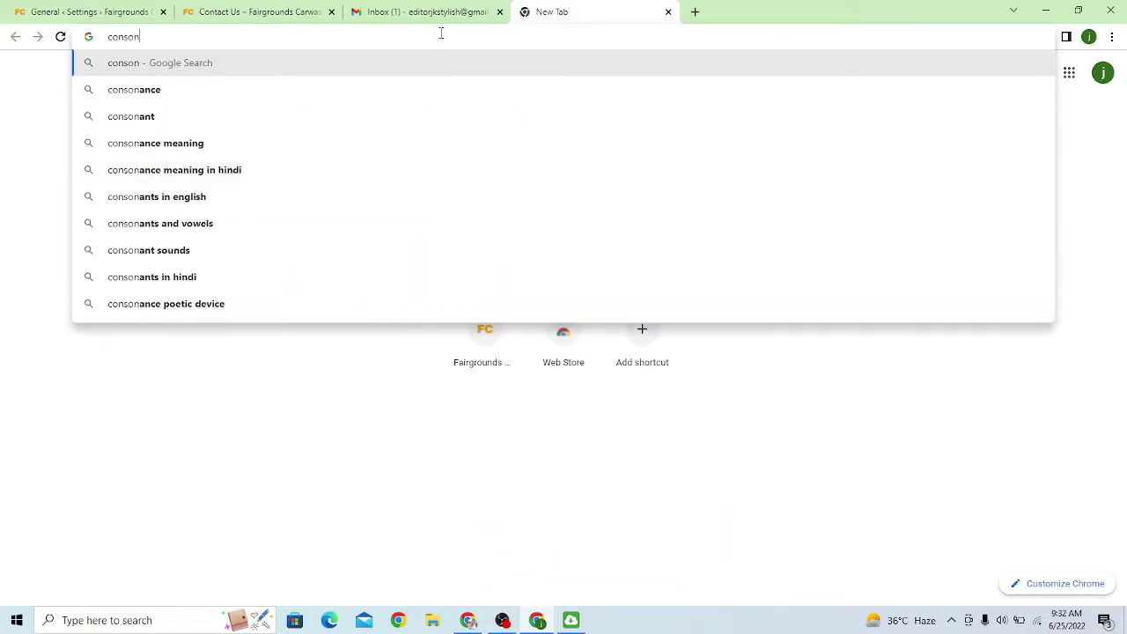
key("BackSpace")
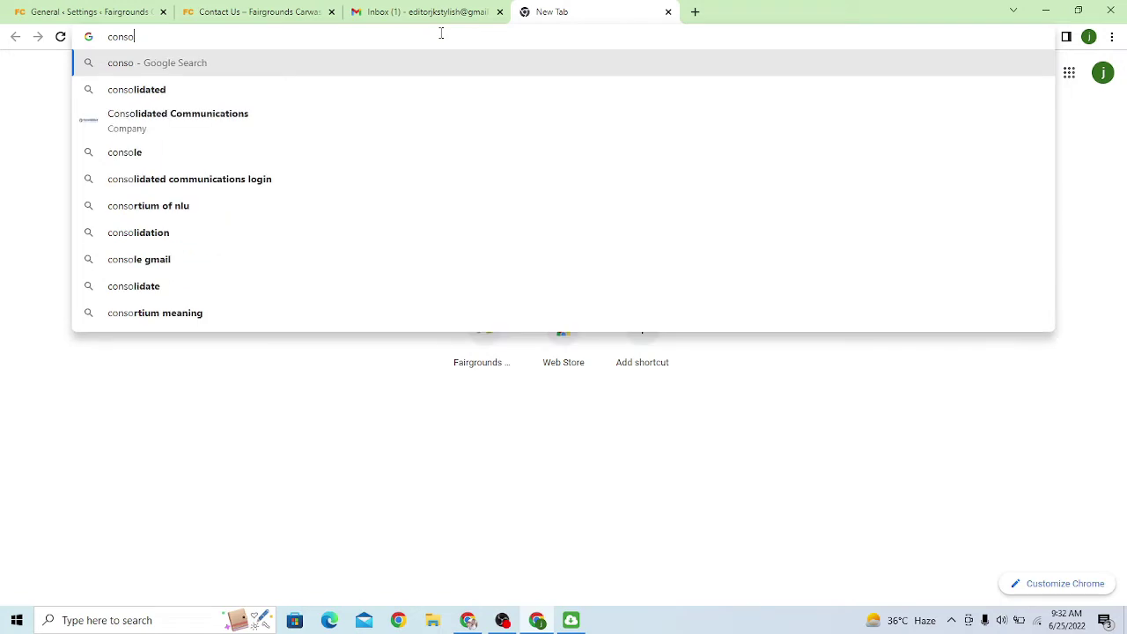
type("le")
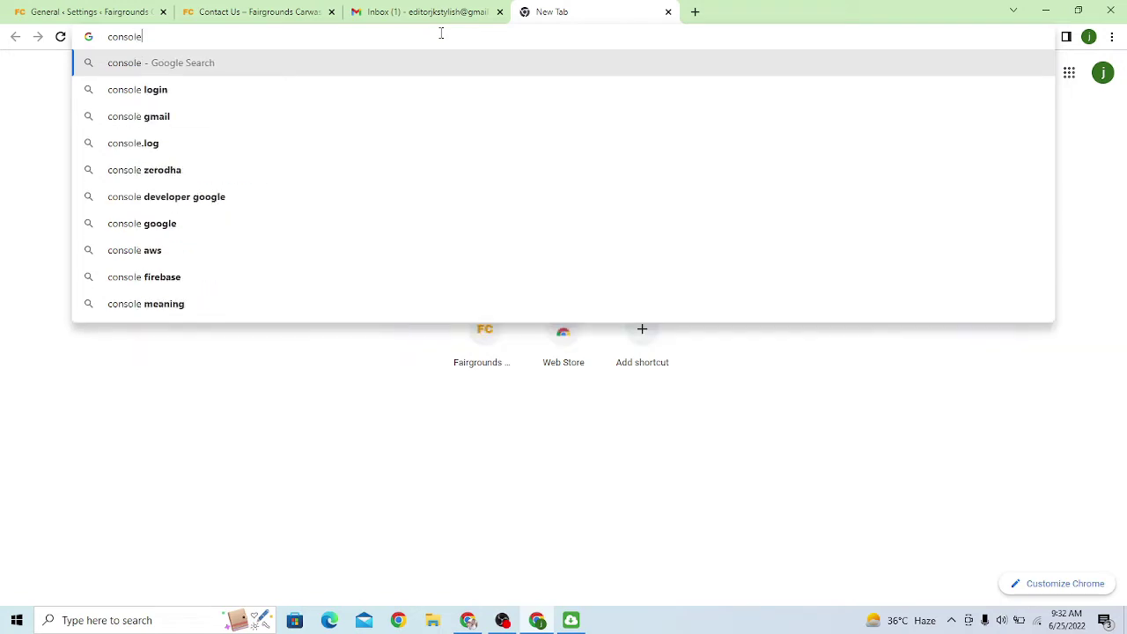
type(".de")
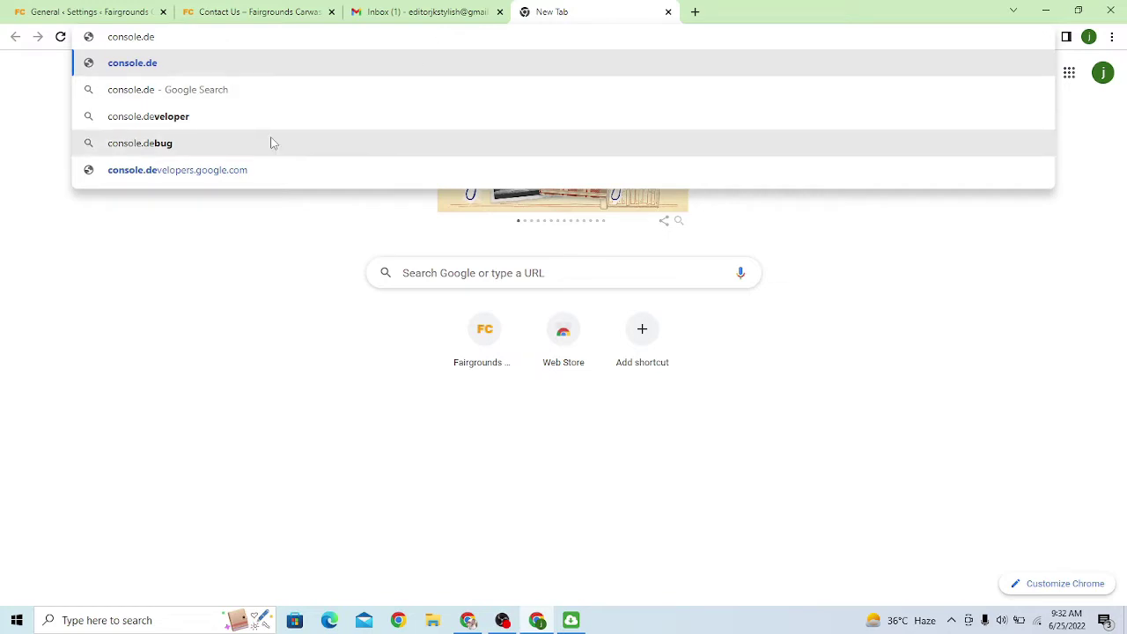
left_click(222, 182)
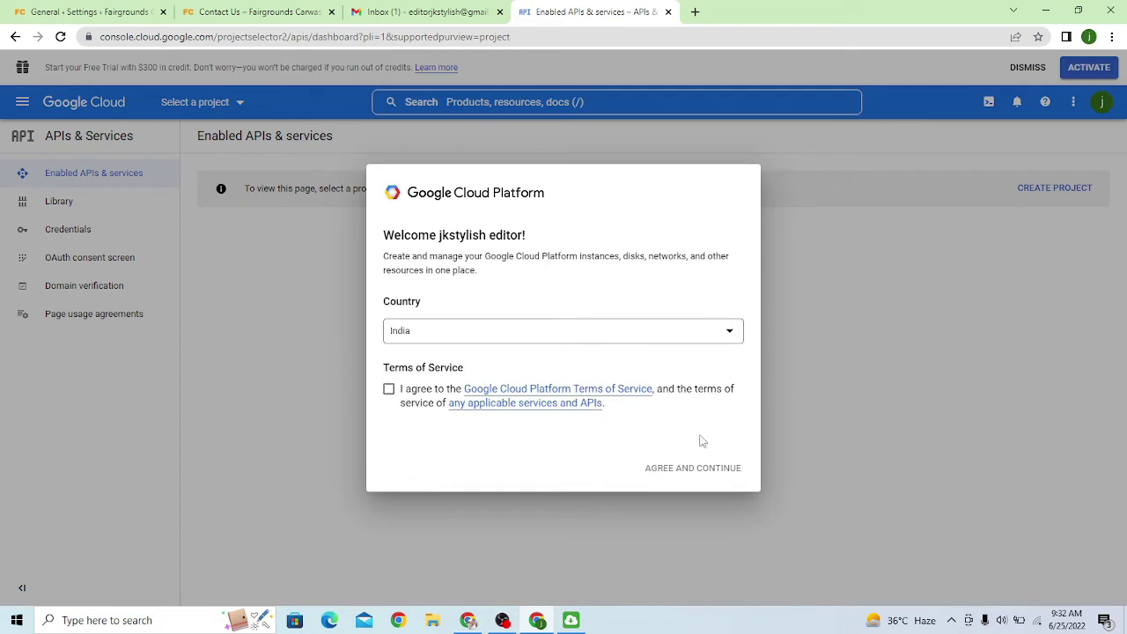
left_click(388, 390)
left_click(702, 478)
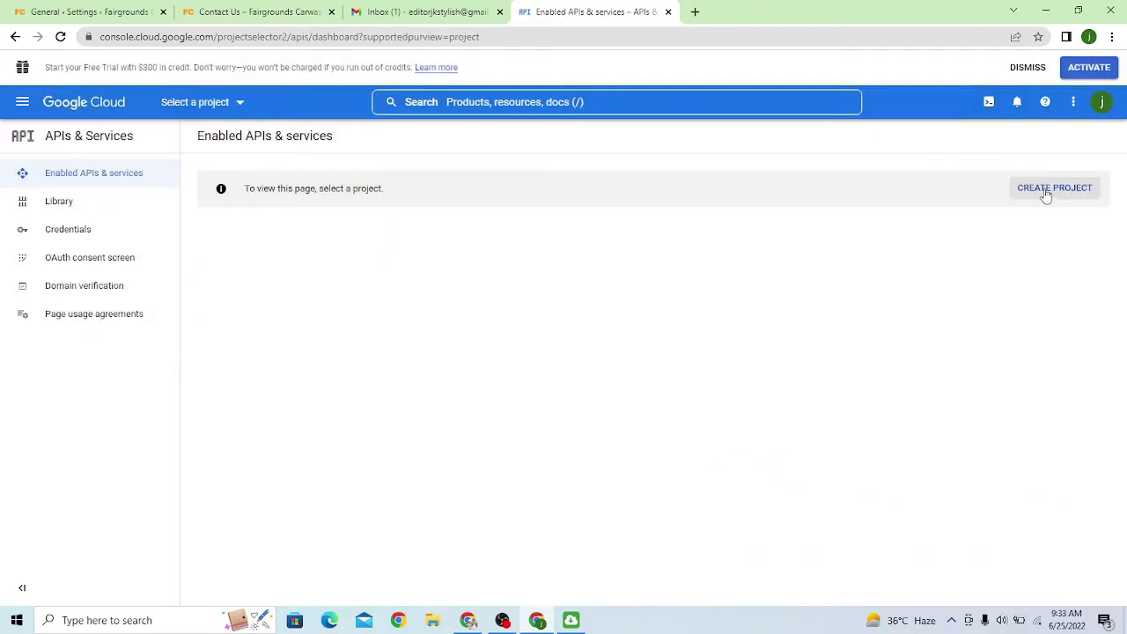
Step: Create a new Google Cloud project named "carwash" with no organization and dismiss the notifications list
left_click(239, 103)
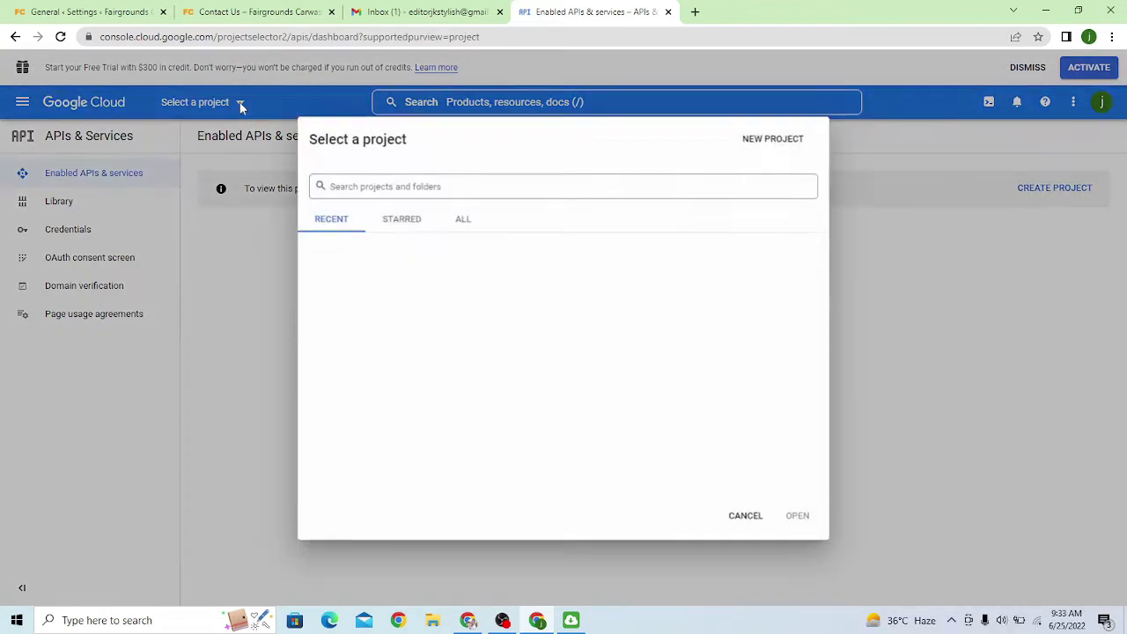
left_click(465, 219)
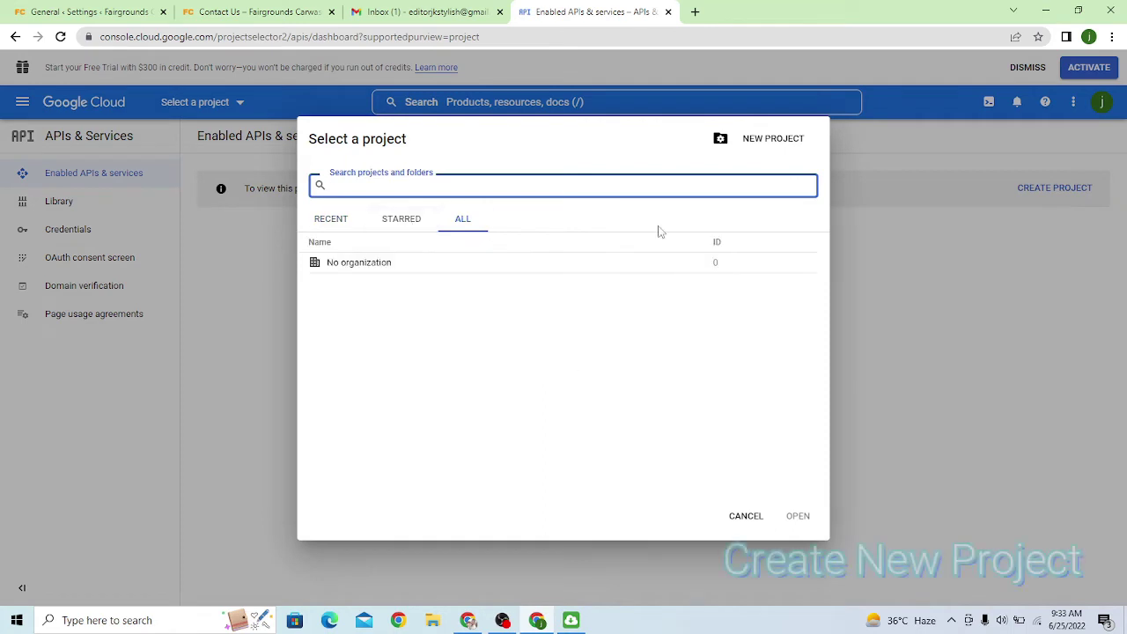
left_click(766, 141)
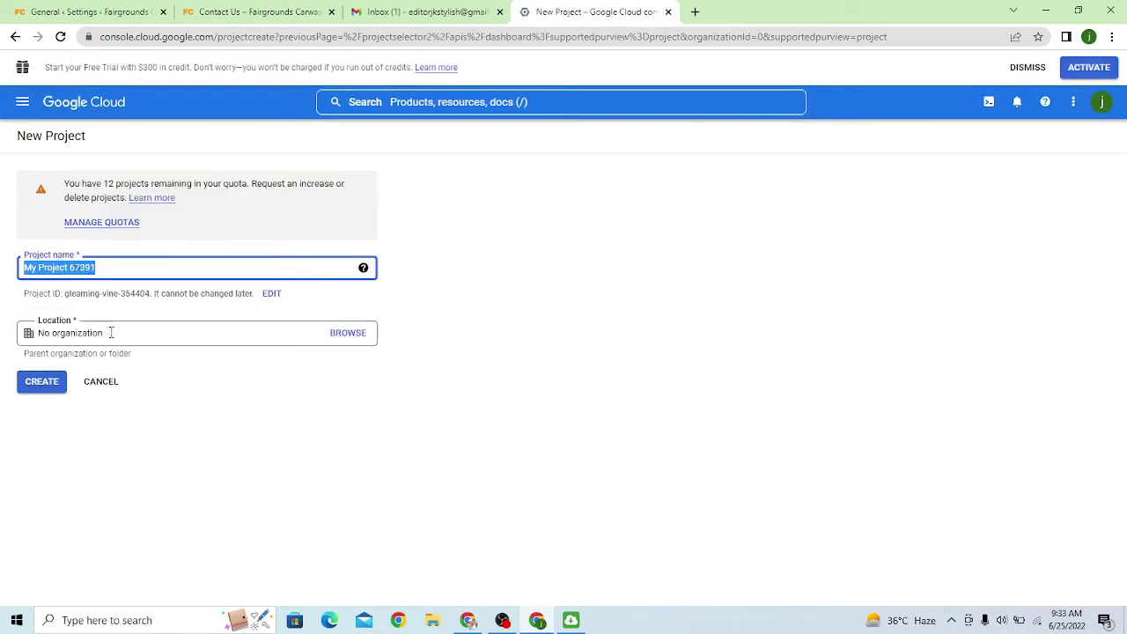
left_click_drag(127, 266, 3, 269)
type("carwash")
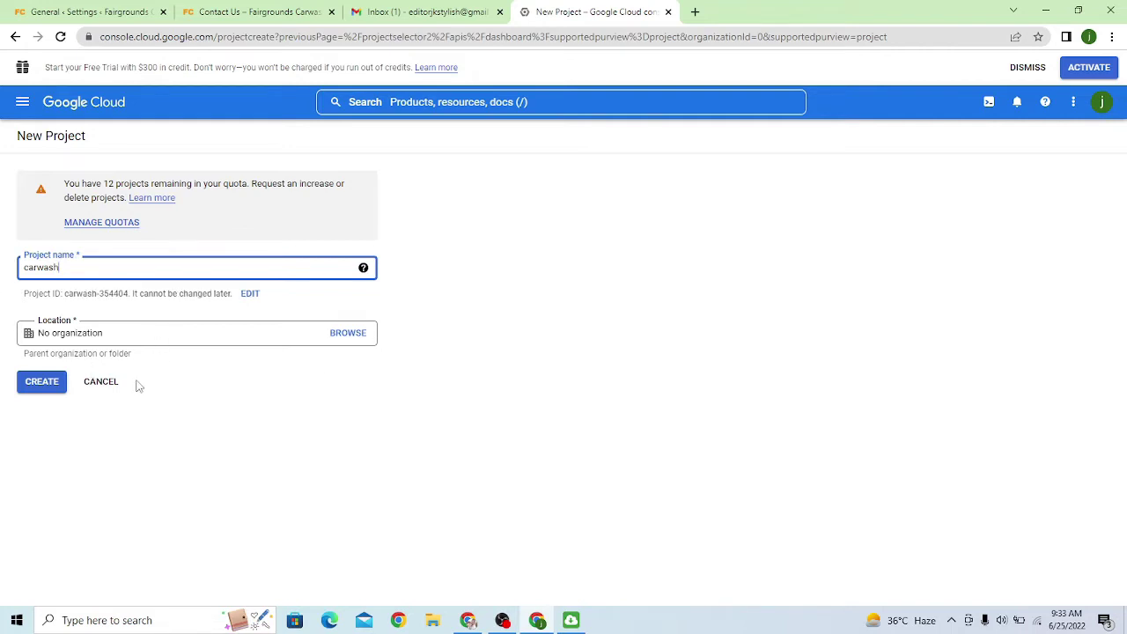
left_click(41, 388)
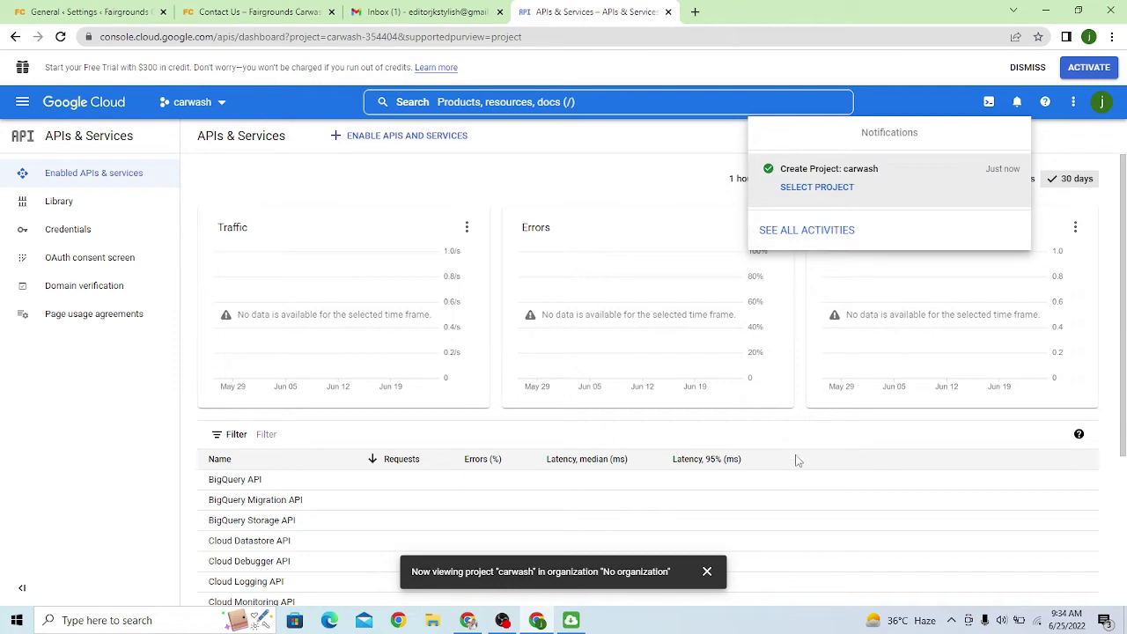
left_click(954, 435)
scroll(881, 445, "down", 3)
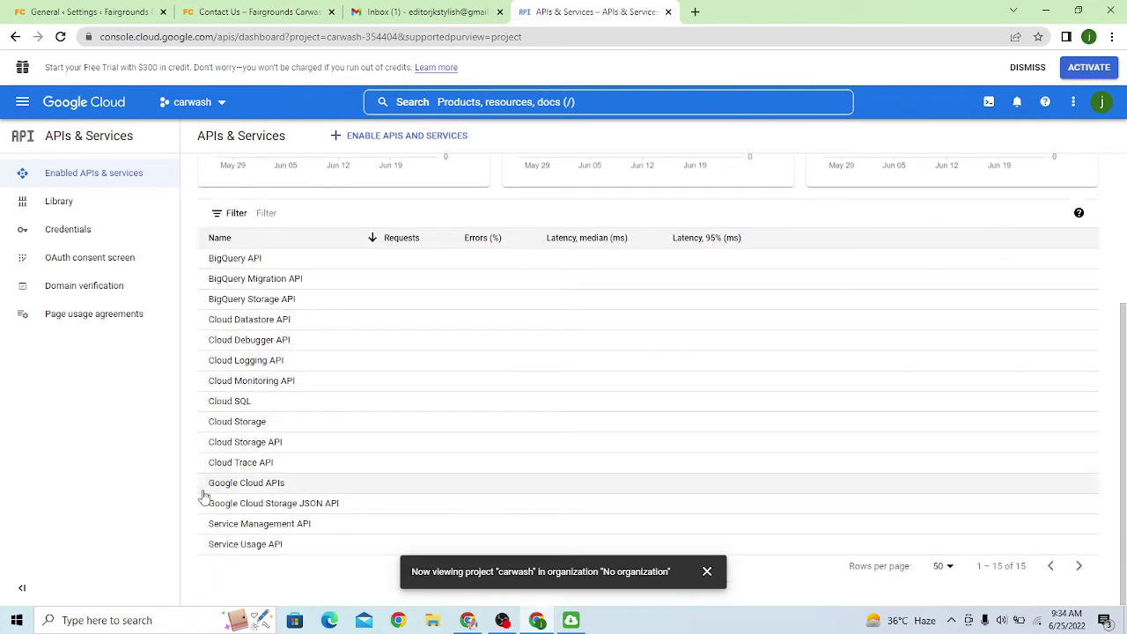
Step: Find the Gmail API in the API Library, dismiss the free trial banner, and enable the API for the carwash project
scroll(247, 344, "up", 3)
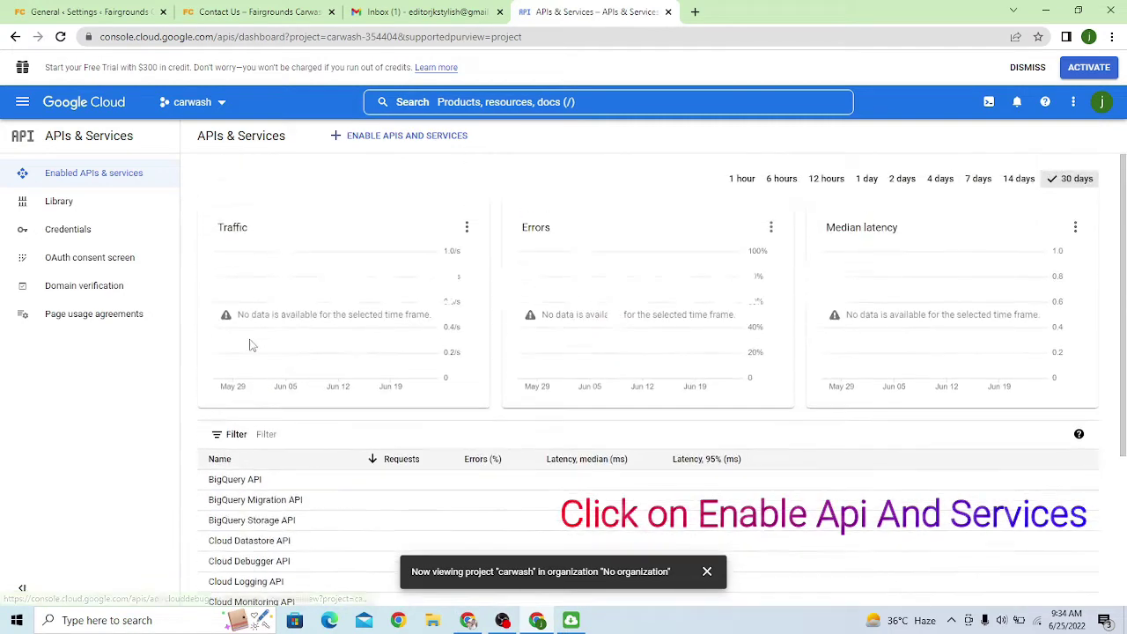
left_click(396, 136)
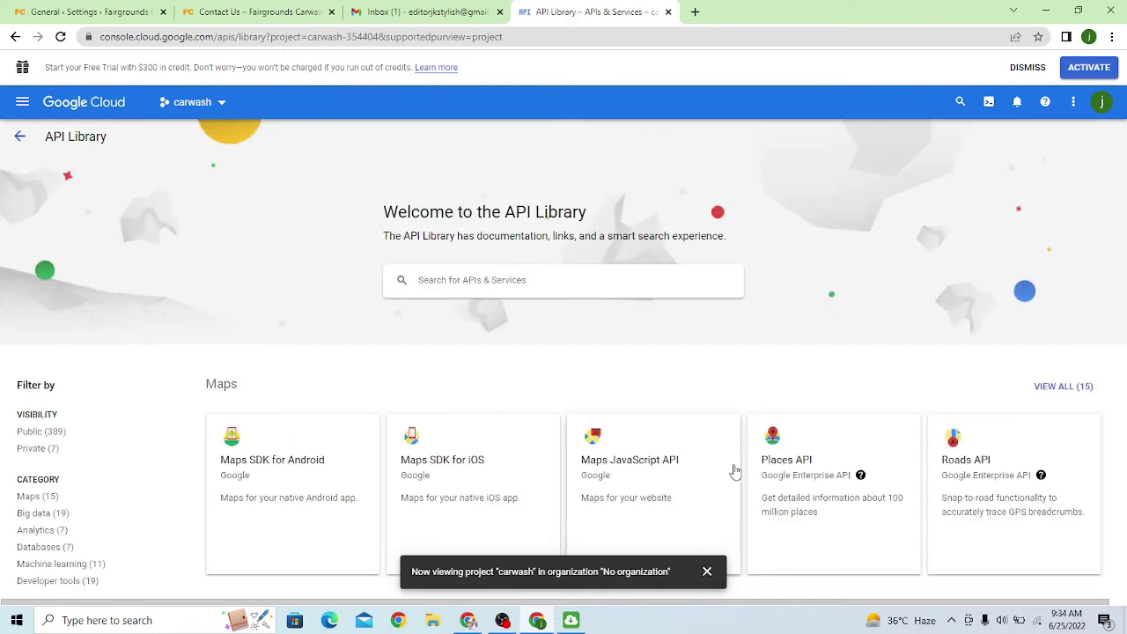
scroll(732, 471, "down", 5)
scroll(827, 479, "up", 5)
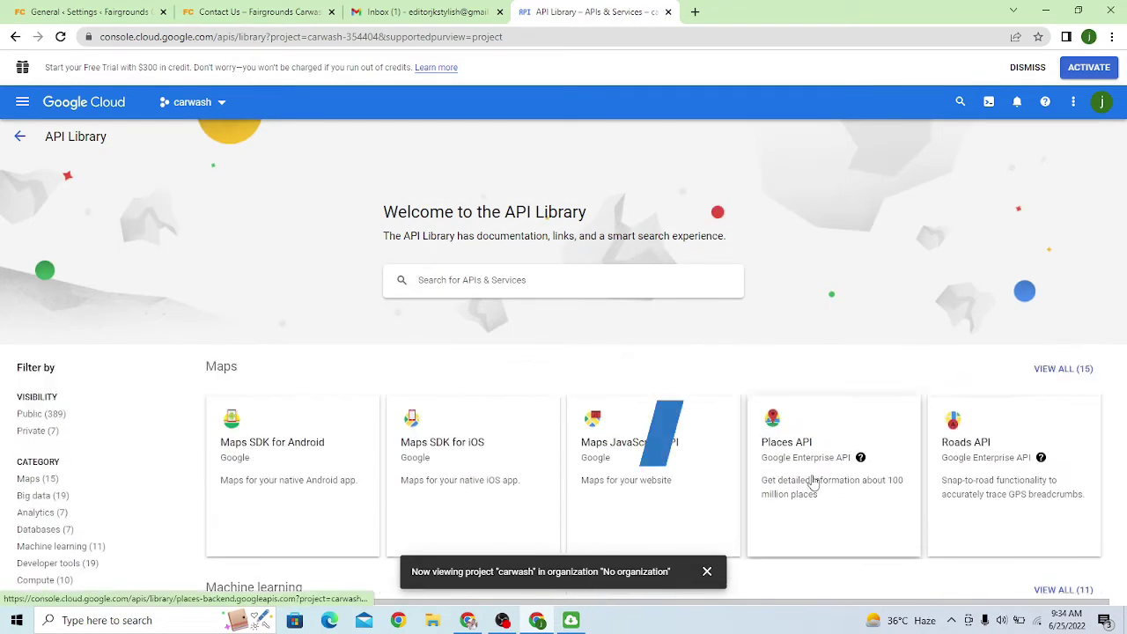
scroll(788, 478, "down", 8)
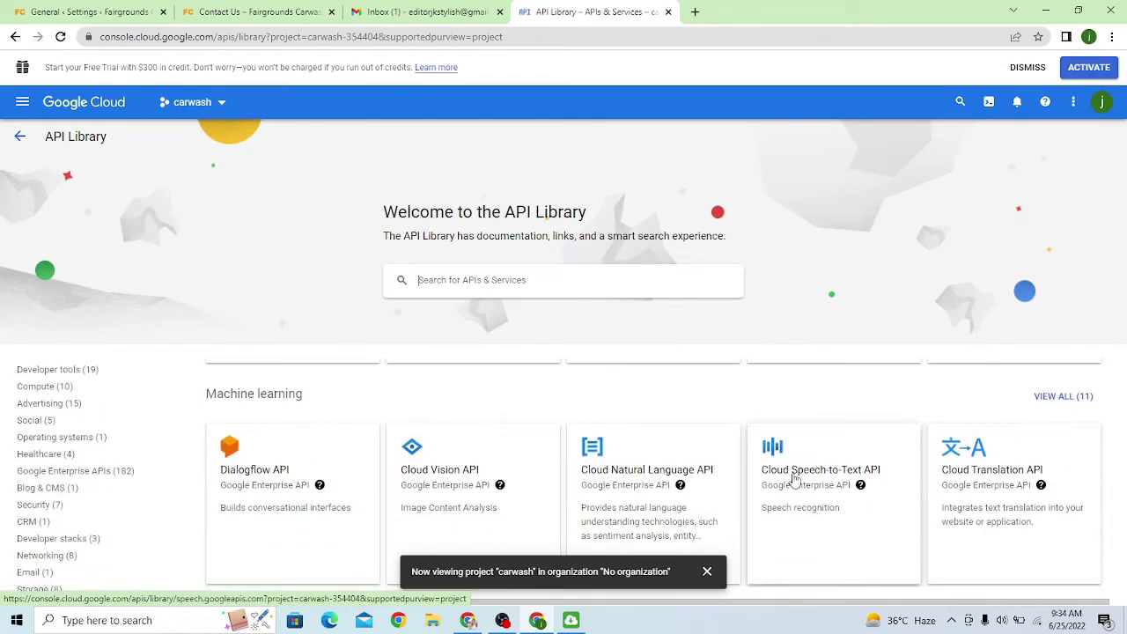
left_click(647, 431)
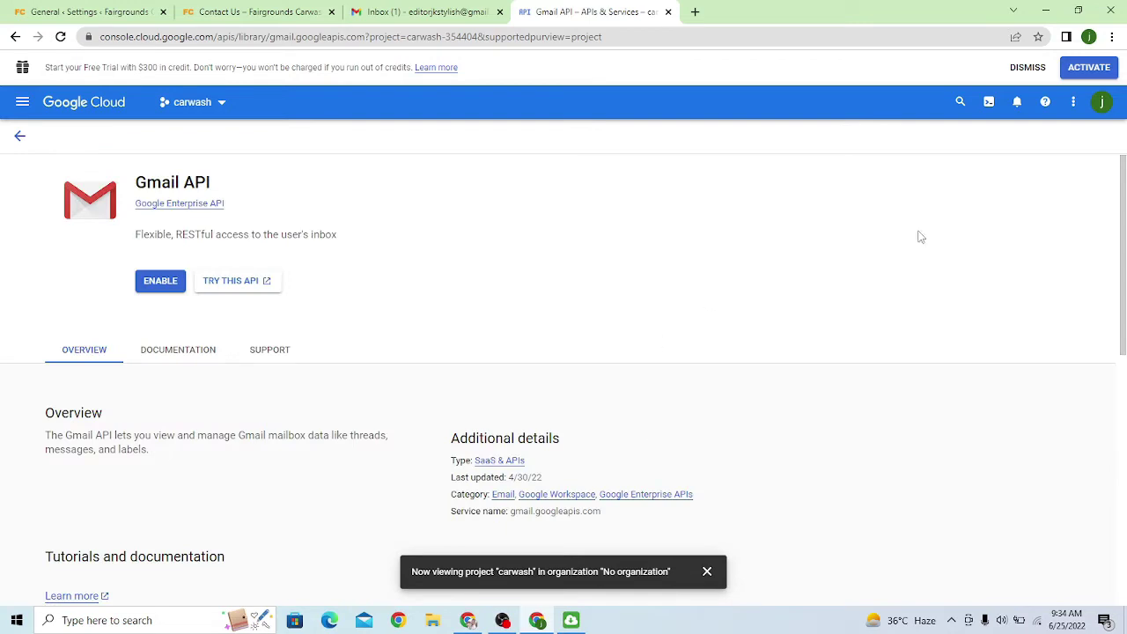
left_click(1039, 67)
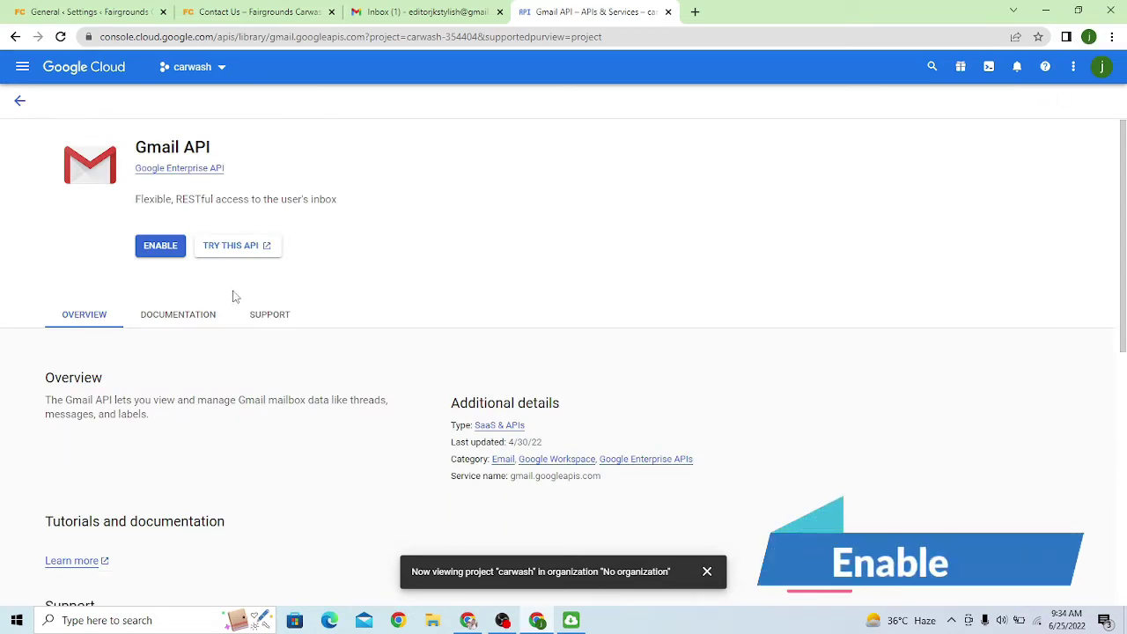
left_click(167, 258)
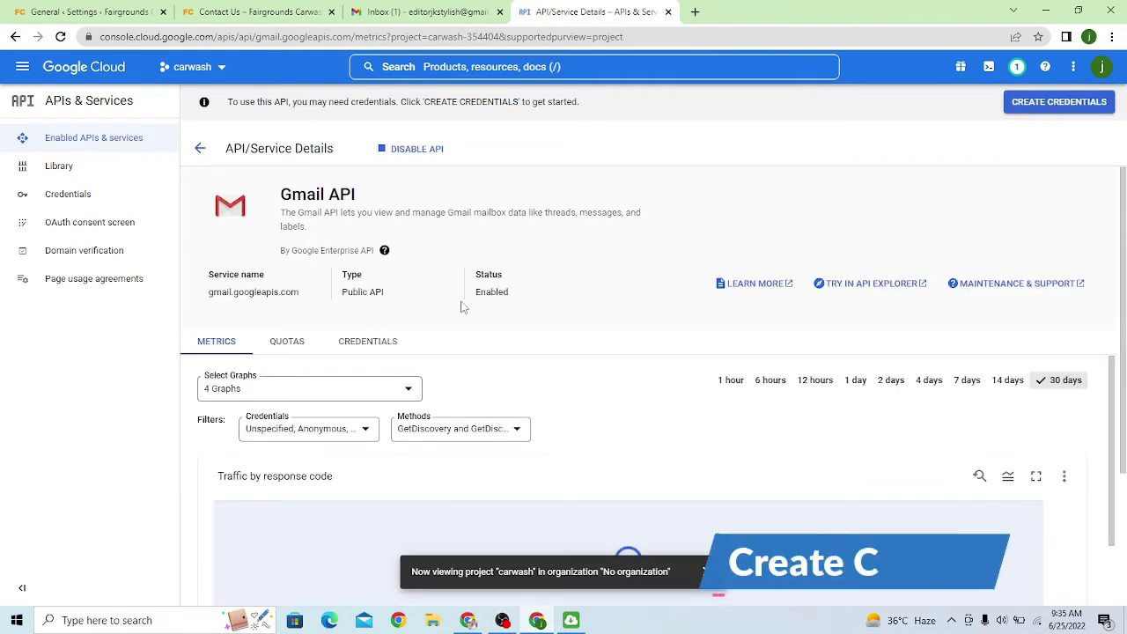
Step: Start creating credentials for the Gmail API with User data as the accessed data, and continue to the OAuth consent screen
left_click(1031, 103)
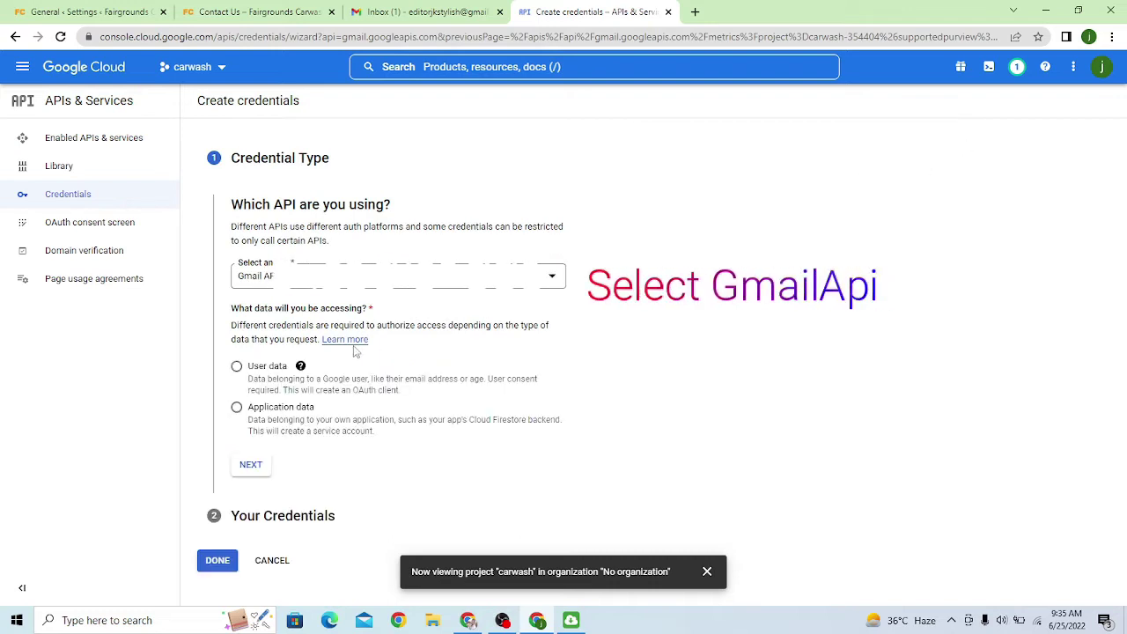
left_click(346, 277)
scroll(342, 327, "up", 3)
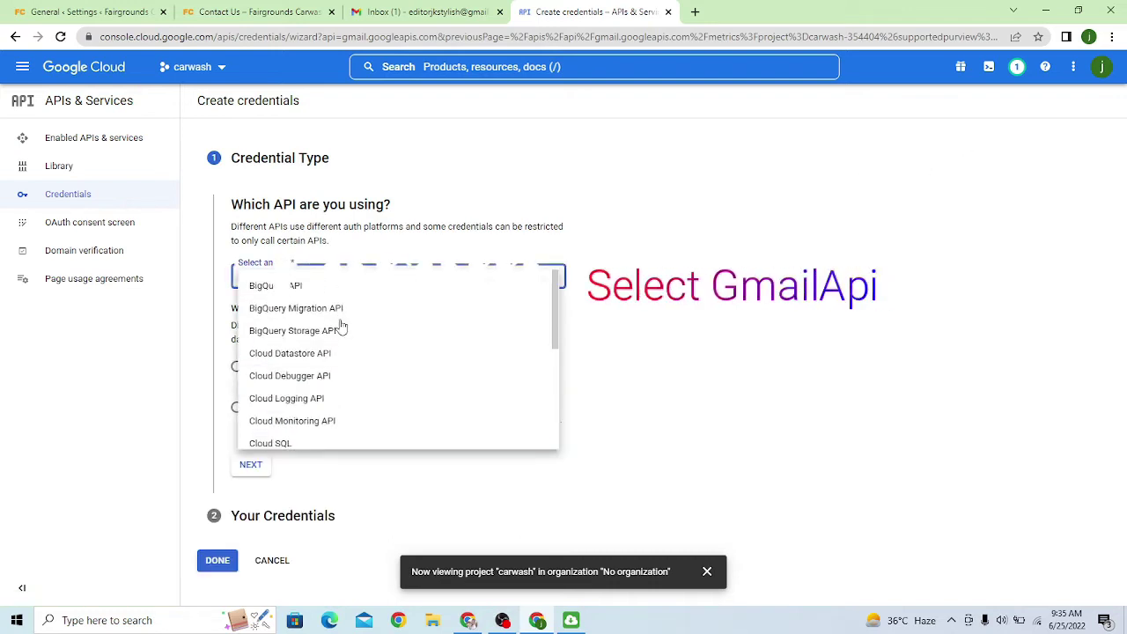
scroll(342, 327, "down", 3)
left_click(287, 309)
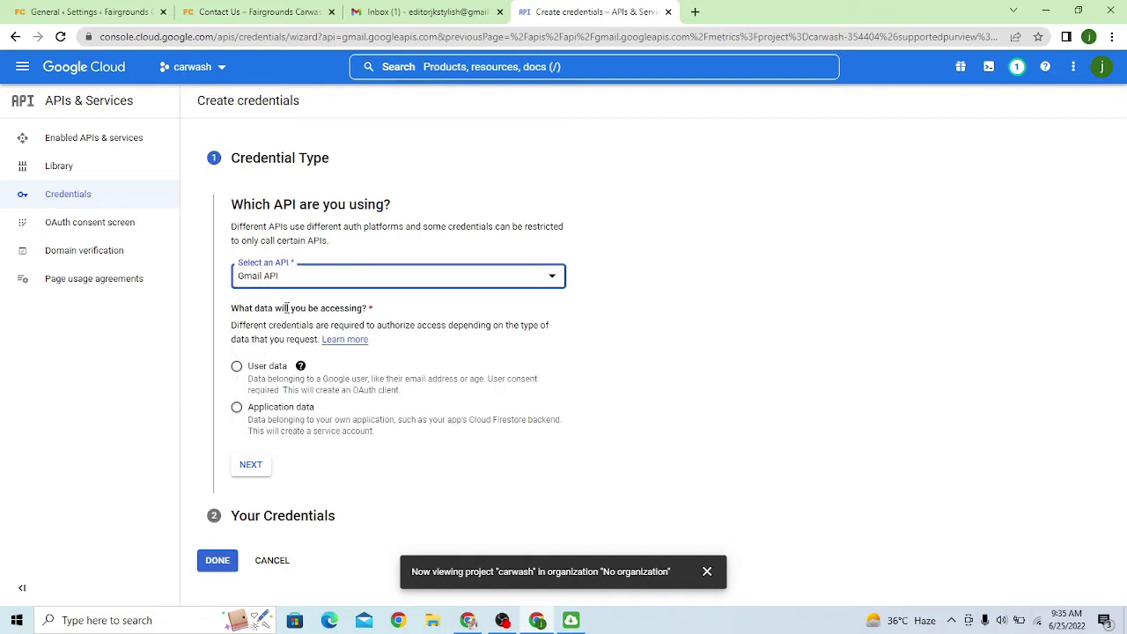
left_click(237, 369)
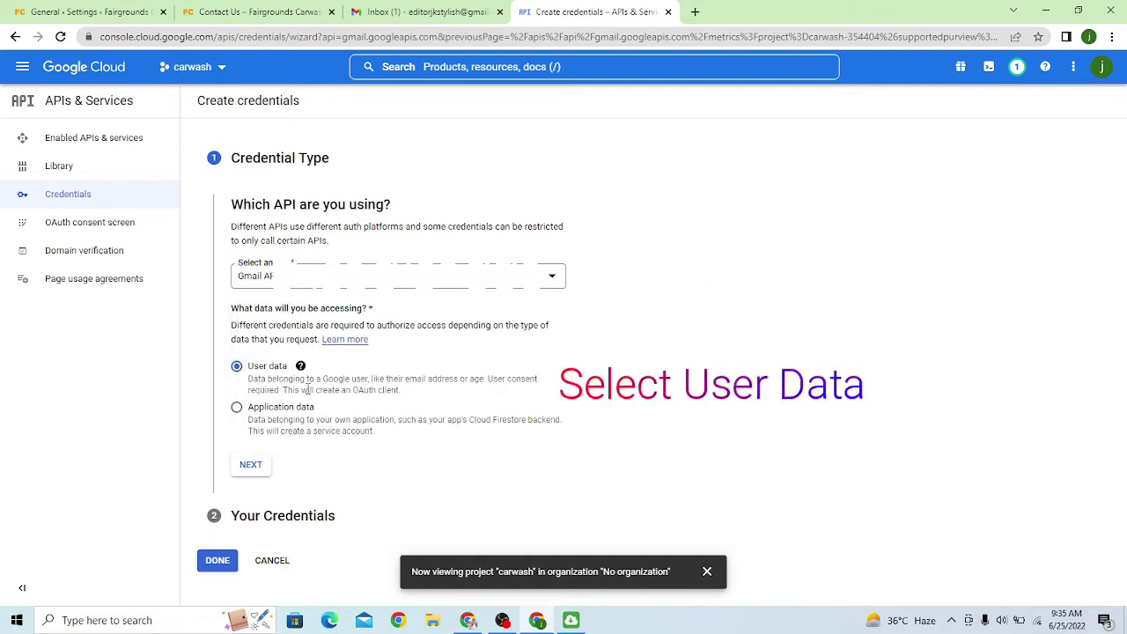
left_click(251, 467)
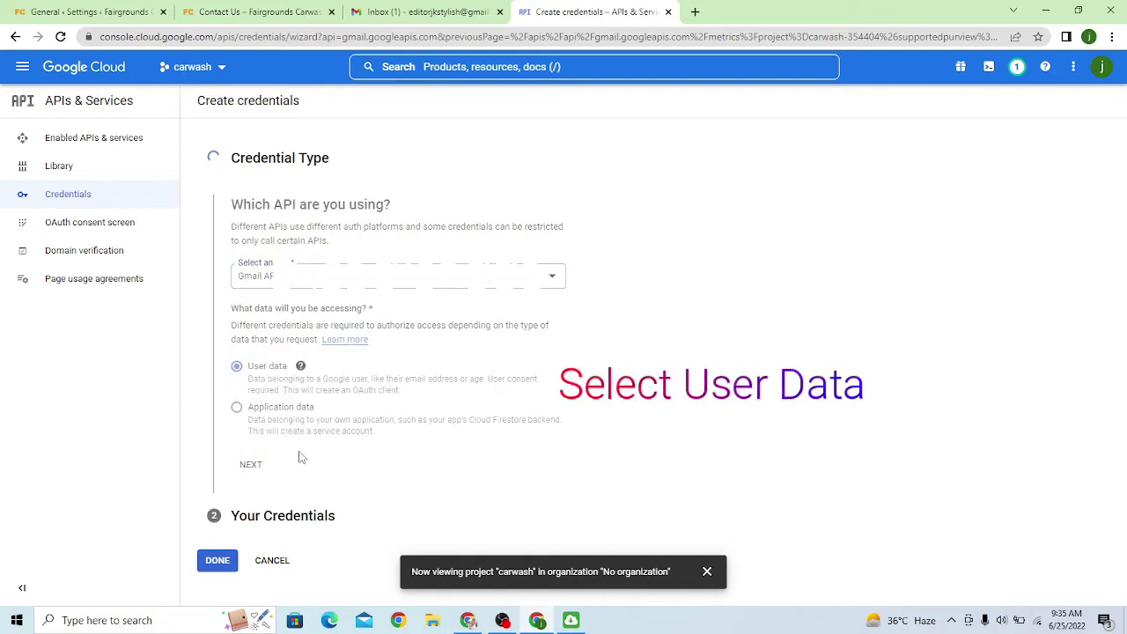
Step: Enter "carwash" as the OAuth consent screen's app name and choose the account's own address as the user support email
scroll(327, 441, "down", 1)
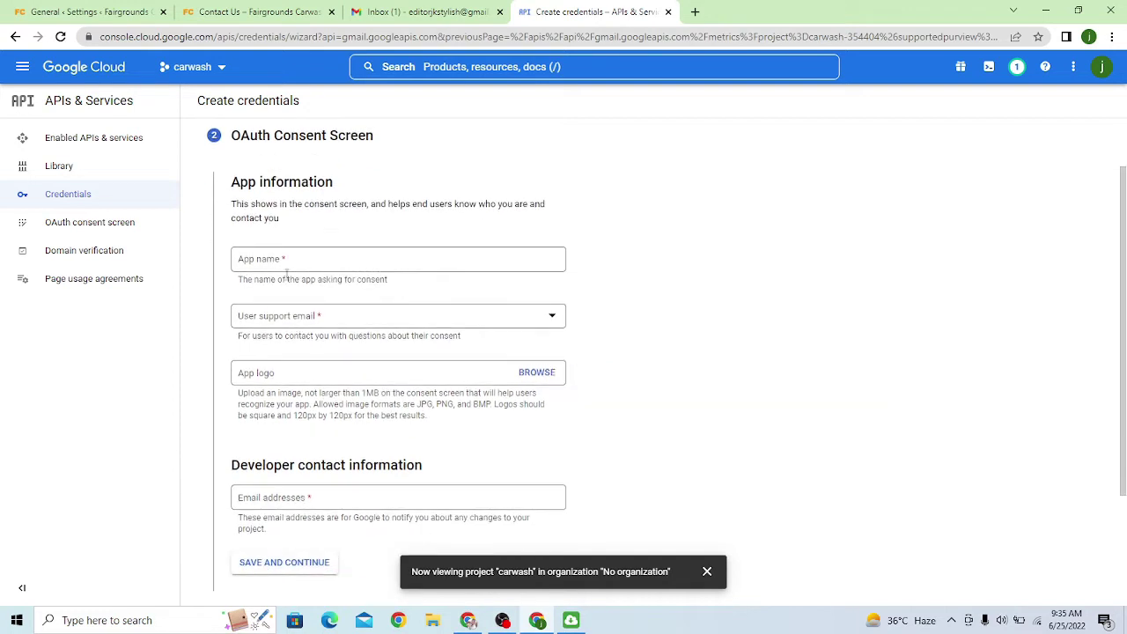
left_click(293, 258)
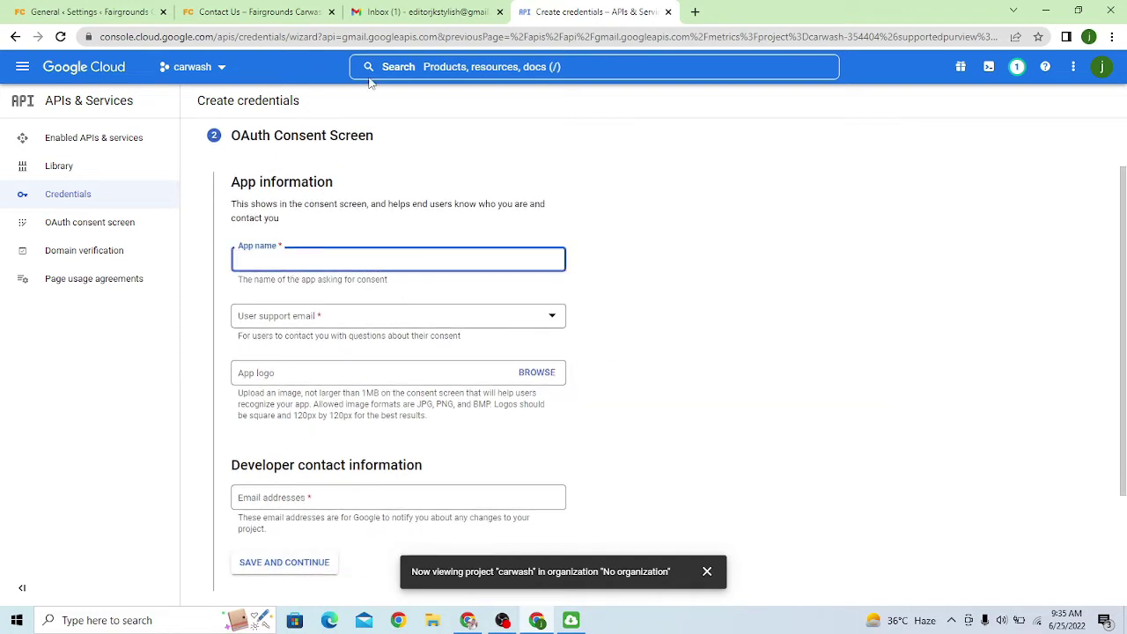
left_click(248, 12)
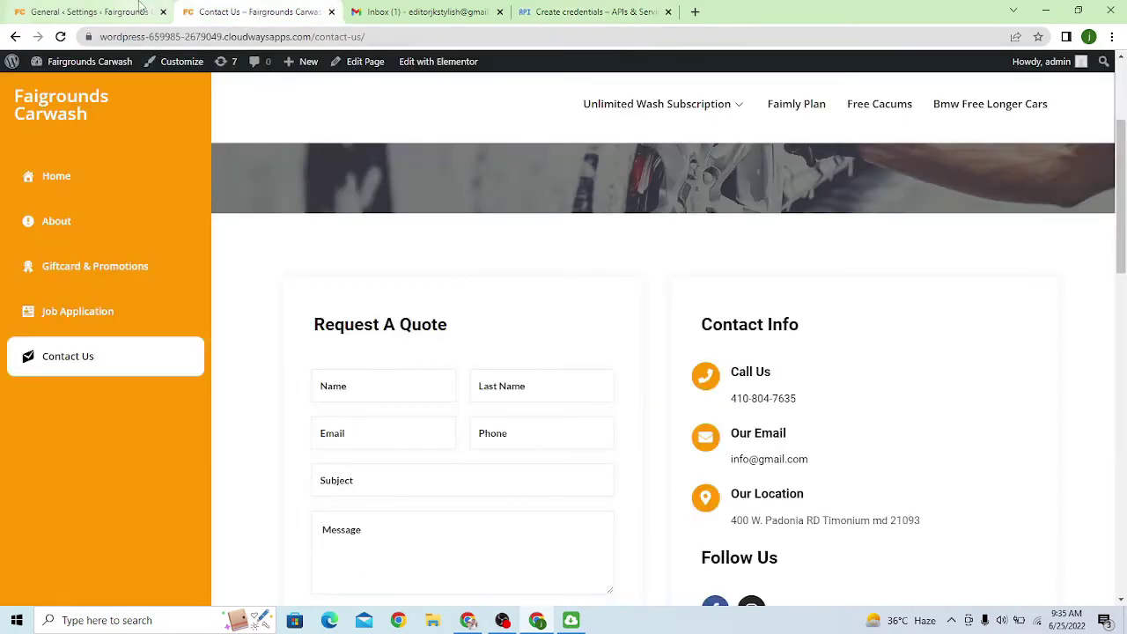
left_click(594, 12)
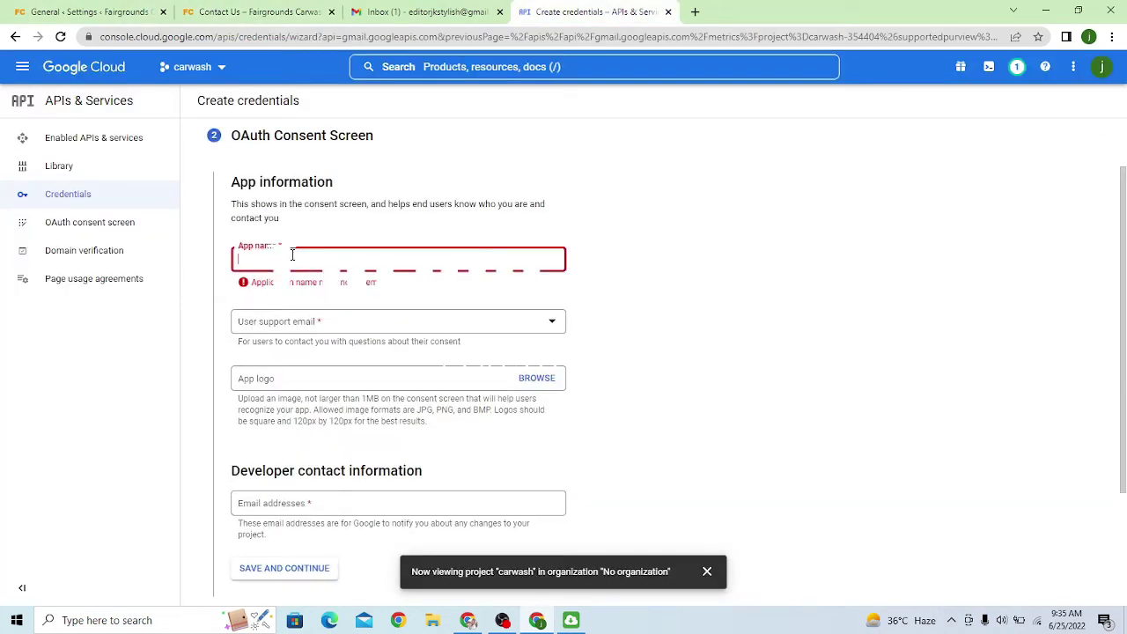
type("carwash")
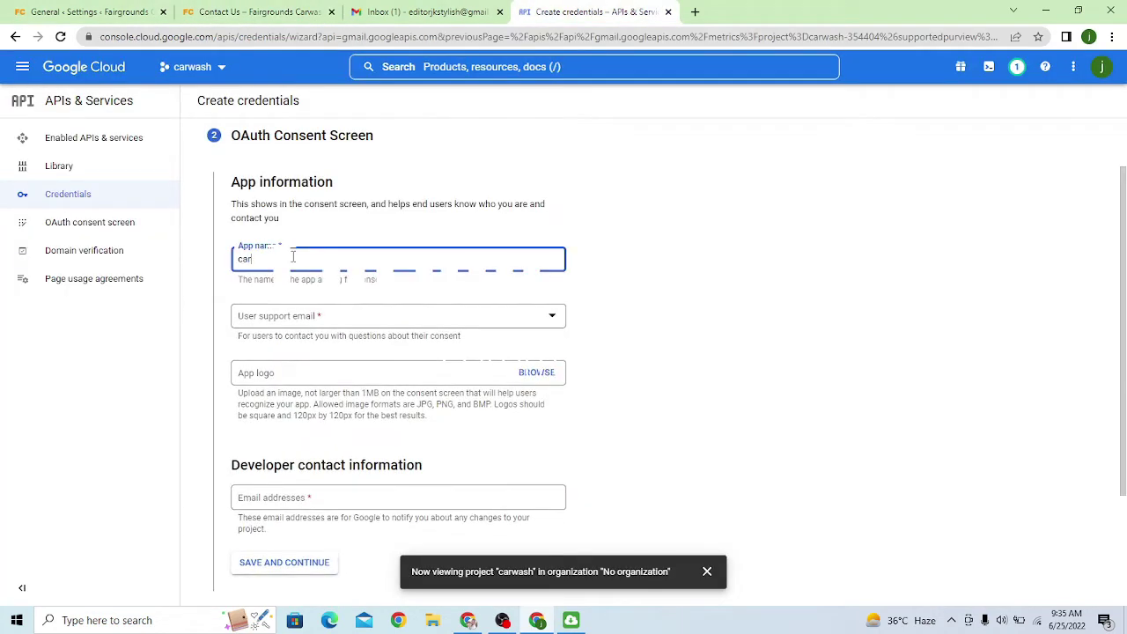
left_click(342, 319)
left_click(341, 324)
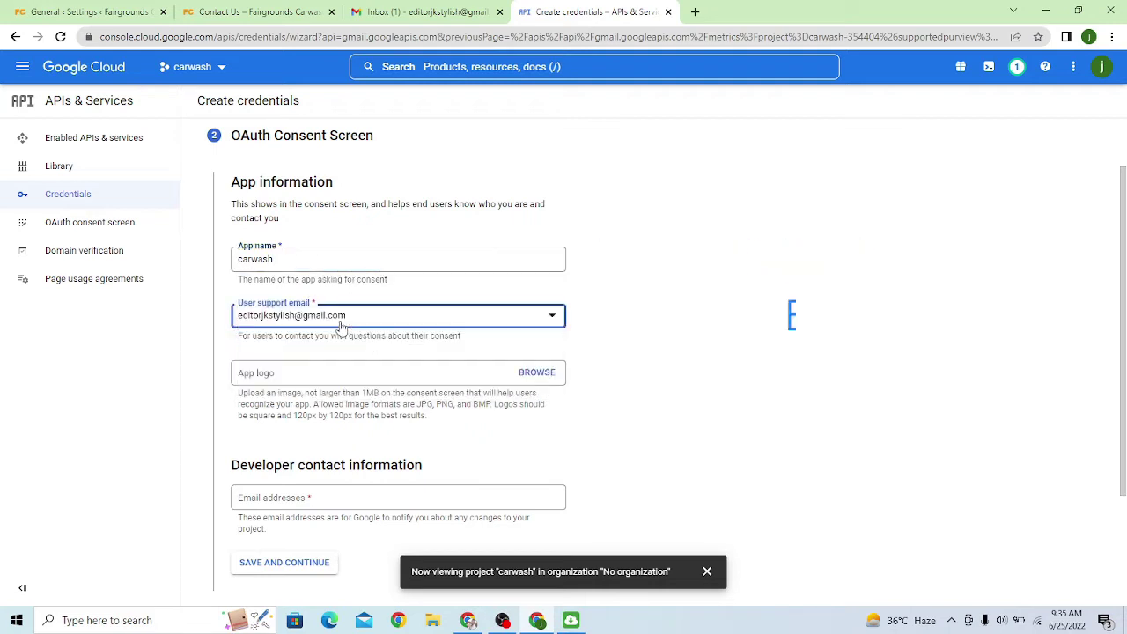
Step: Copy the account's email address from Gmail into the developer contact information and save the OAuth consent screen
scroll(320, 361, "down", 2)
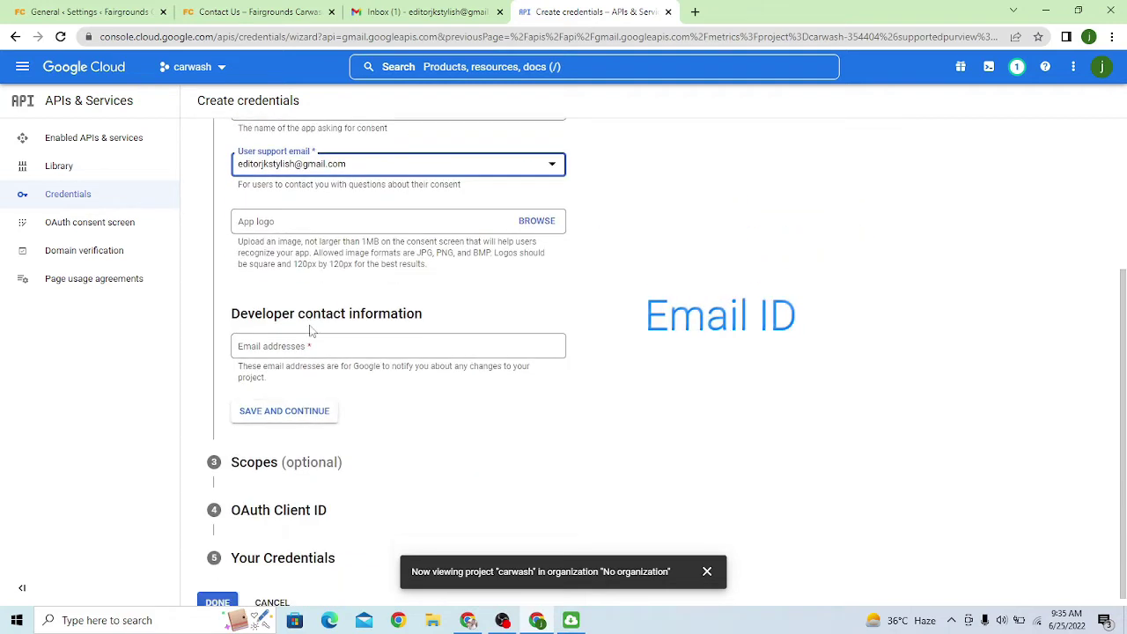
left_click(304, 403)
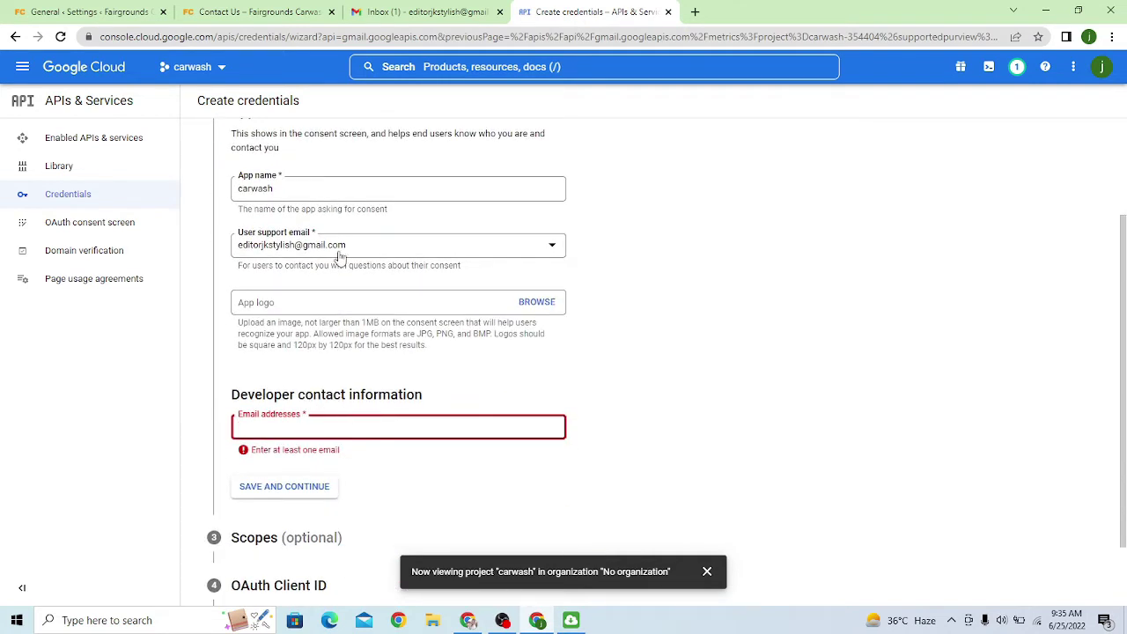
left_click(421, 11)
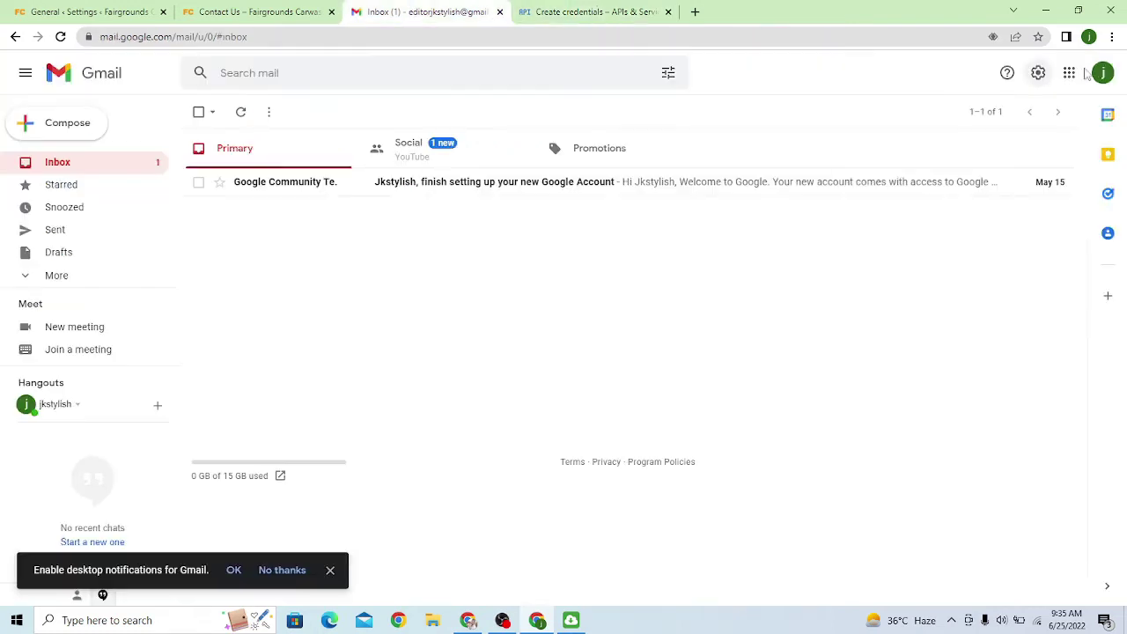
left_click(1103, 74)
left_click_drag(1051, 198, 996, 198)
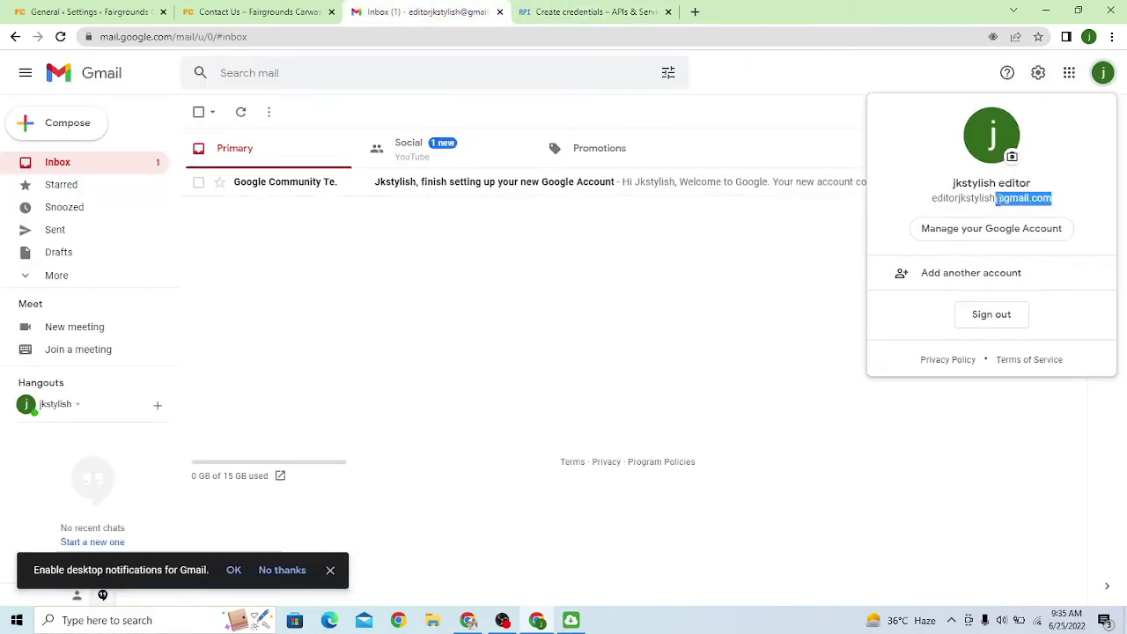
left_click(593, 11)
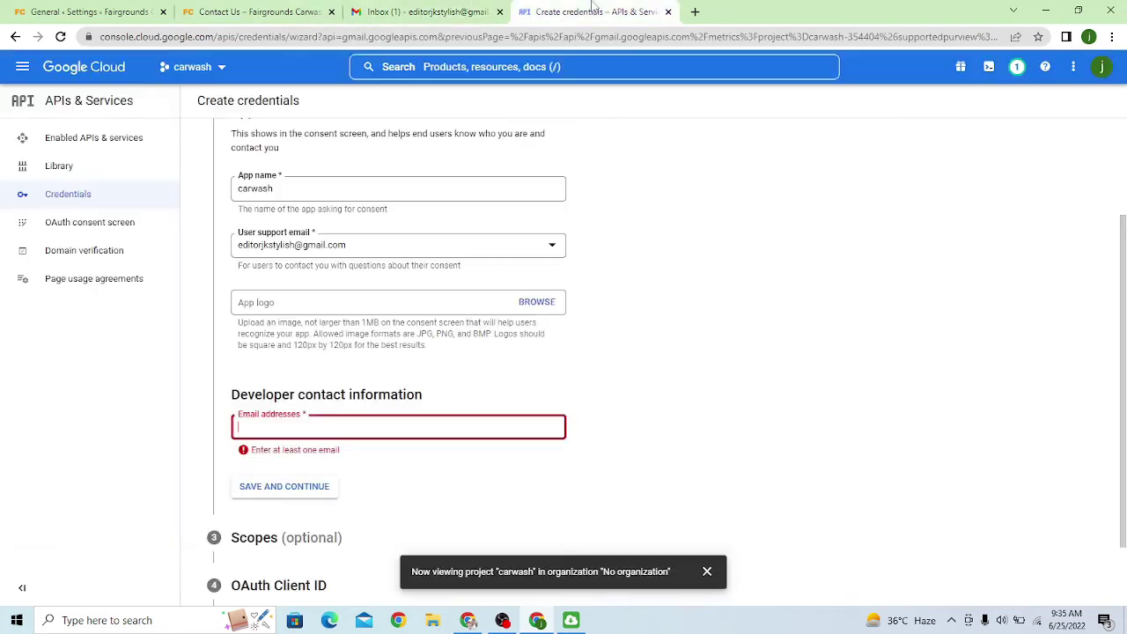
left_click(302, 427)
key("ctrl+v")
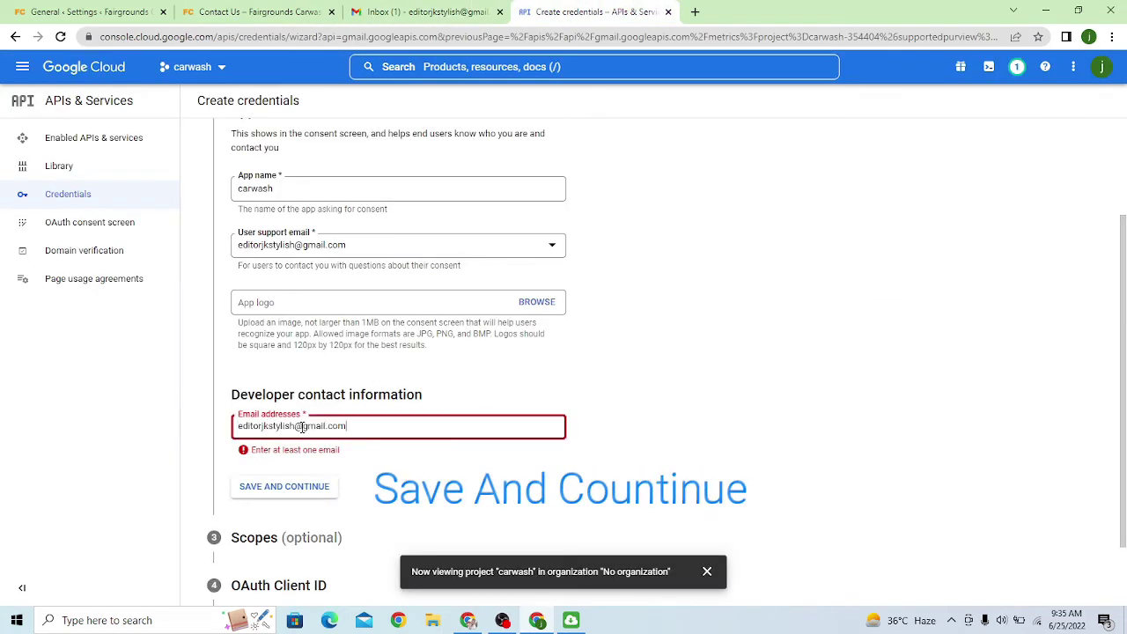
left_click(311, 494)
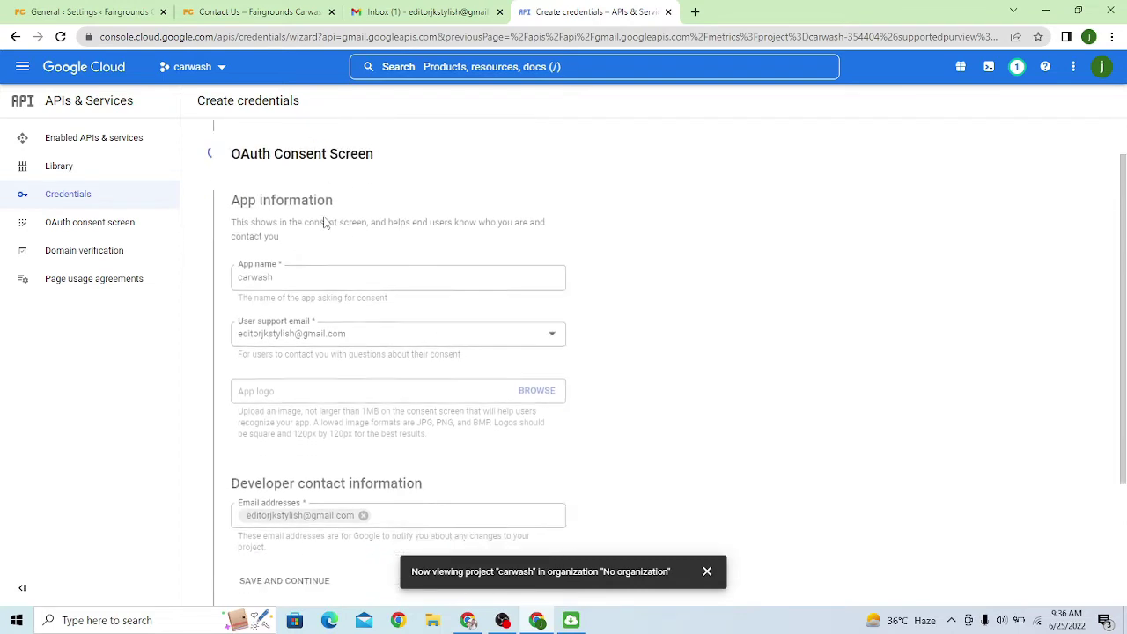
Step: Save the optional scopes section without adding any scopes and set the OAuth client's application type to Web application
scroll(307, 289, "down", 3)
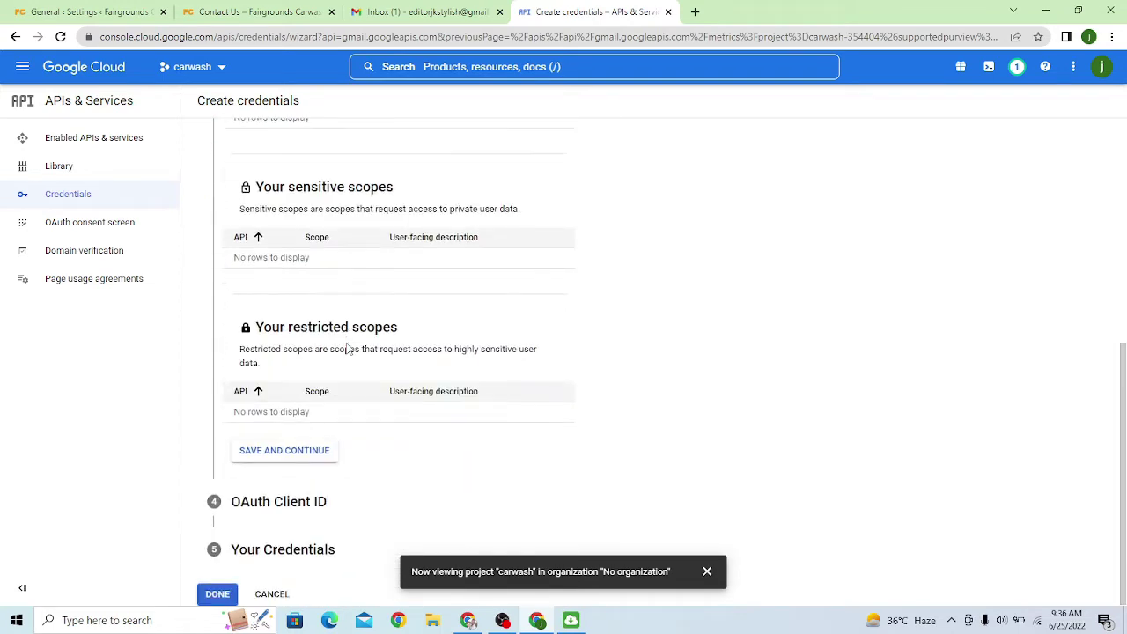
left_click(279, 453)
left_click(291, 387)
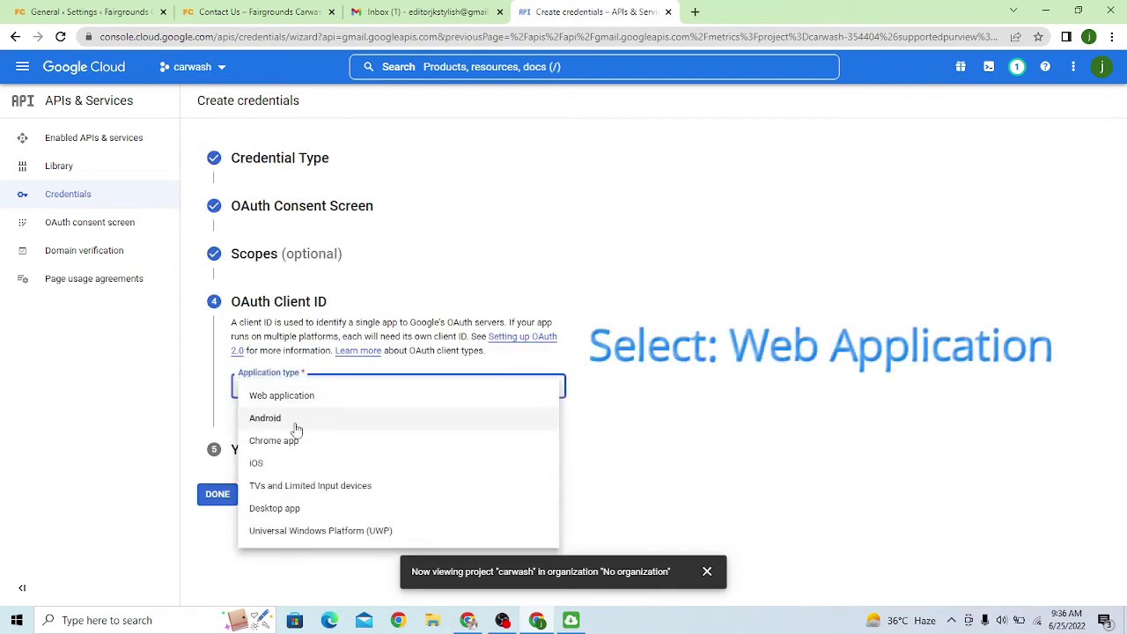
left_click(297, 398)
Step: Add an authorized JavaScript origin with the URI wordpress-659985-2679049.cloudwaysapps.com and select its text
scroll(272, 492, "down", 2)
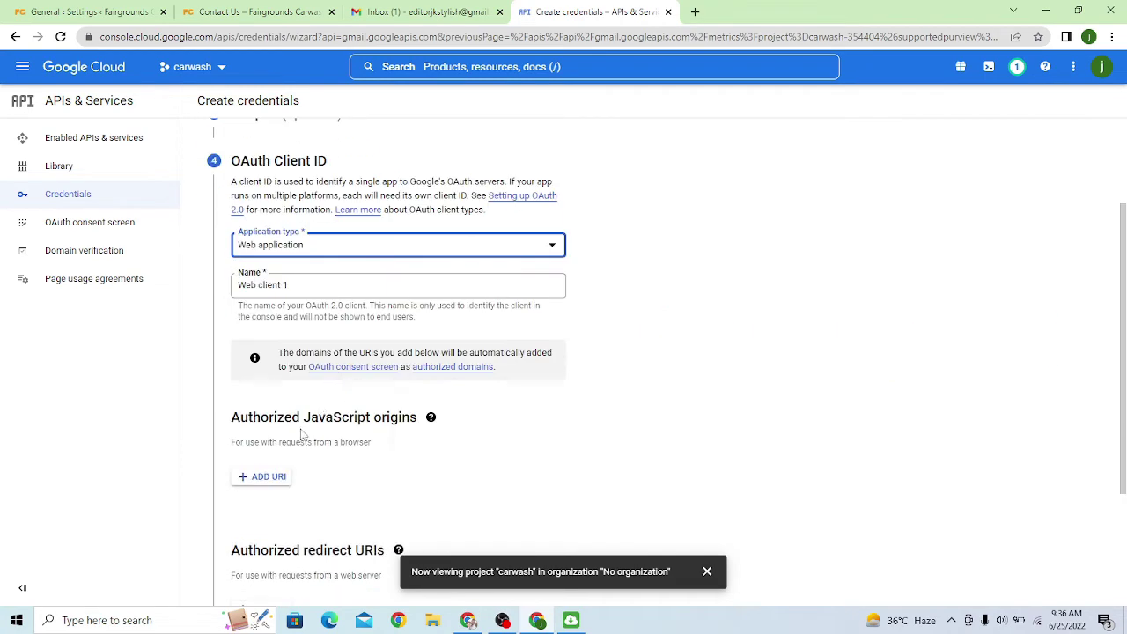
left_click(262, 477)
scroll(407, 252, "down", 2)
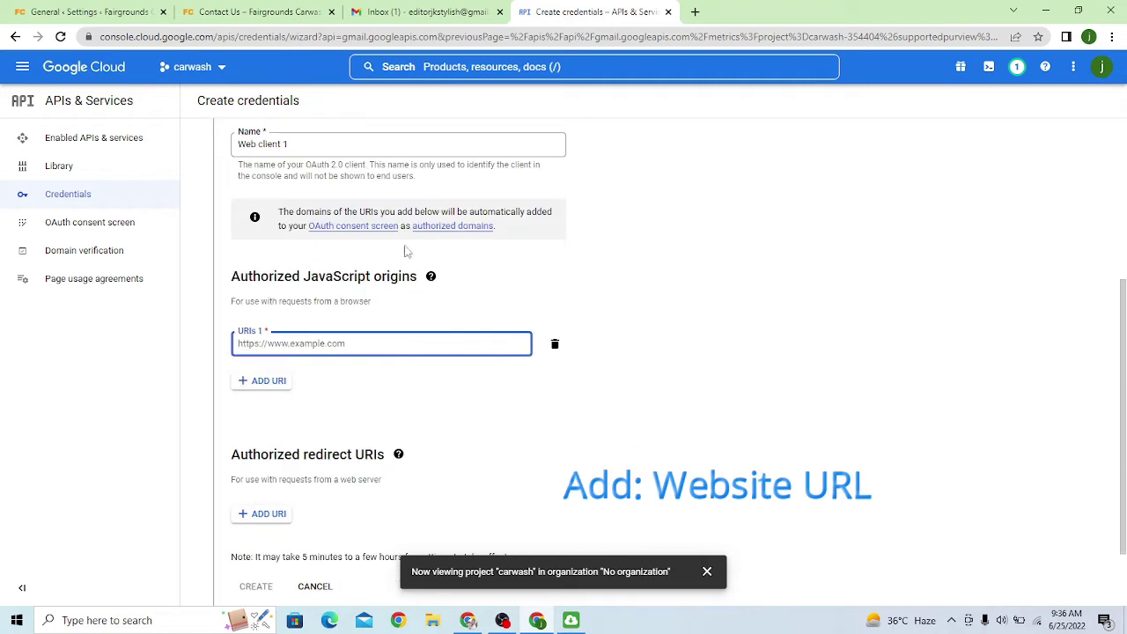
type("wordpress-659985-2679049.cloudwaysapps.com")
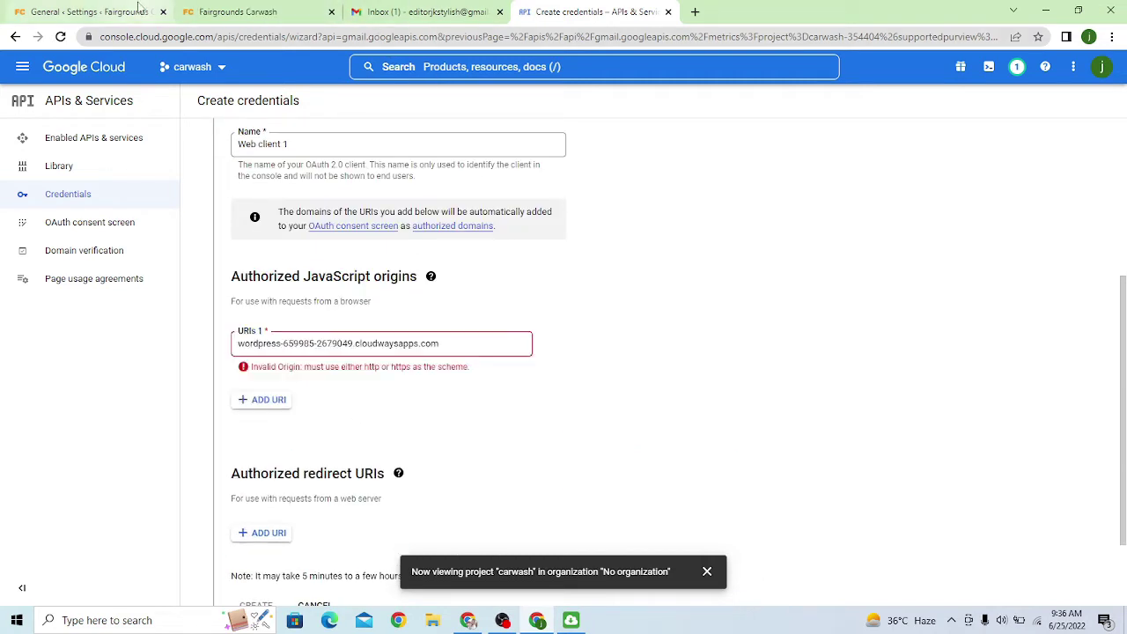
left_click_drag(450, 343, 203, 379)
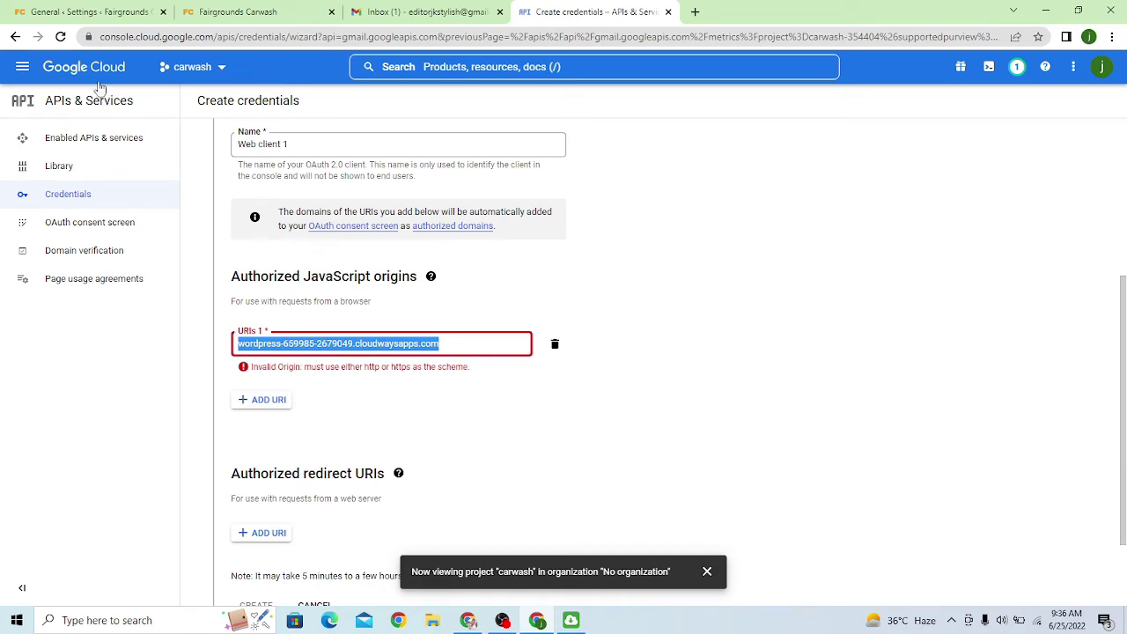
left_click(85, 11)
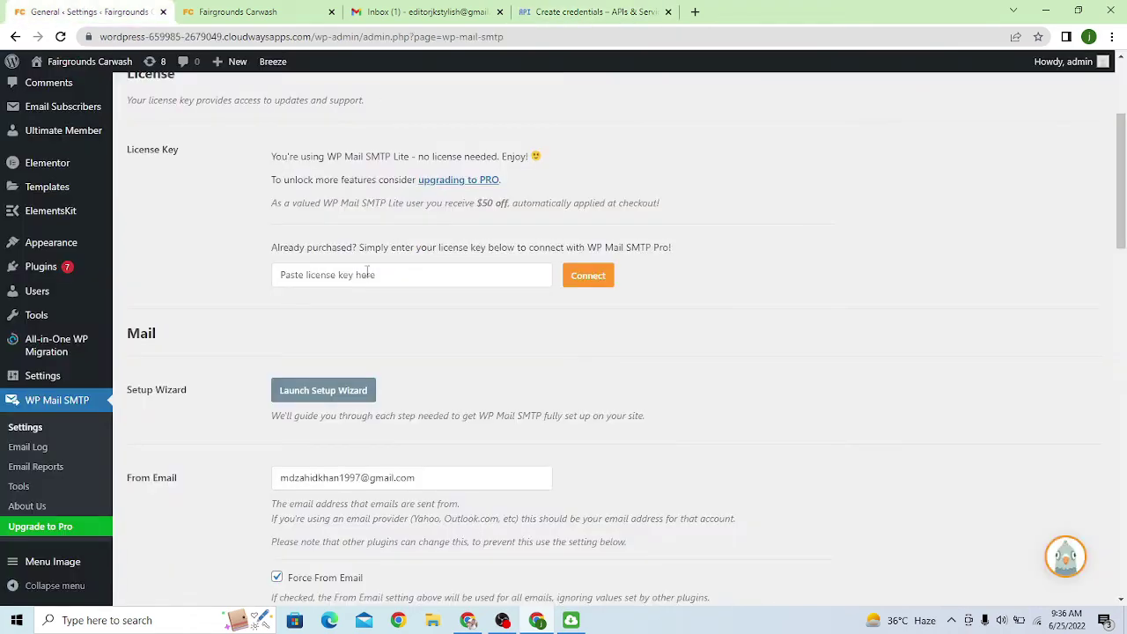
scroll(353, 294, "down", 8)
scroll(353, 294, "up", 2)
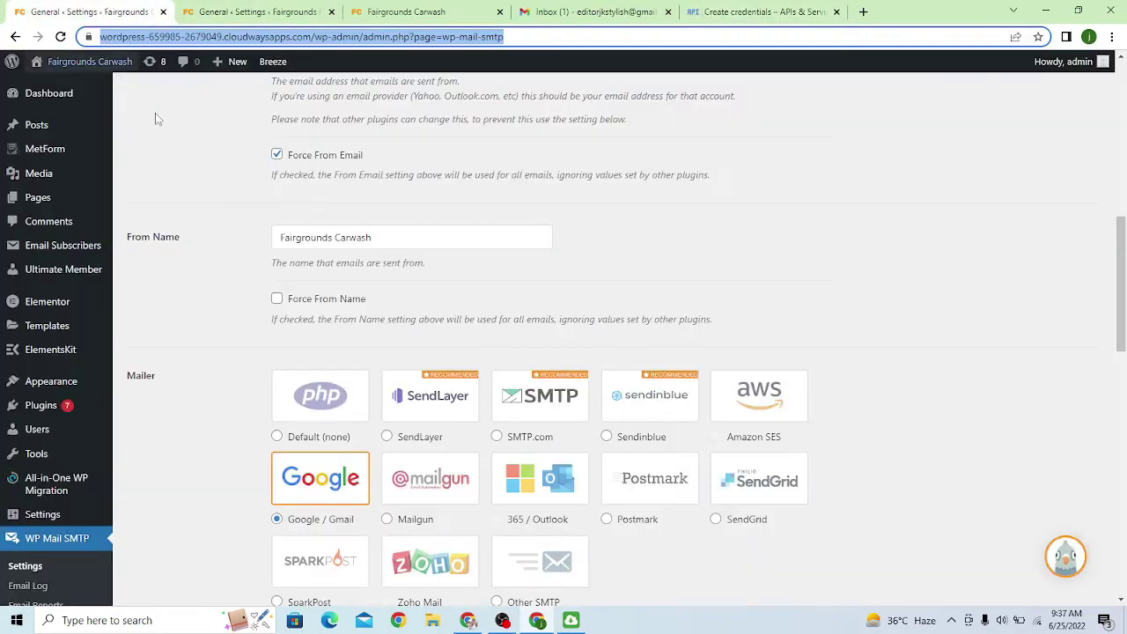
scroll(403, 390, "down", 8)
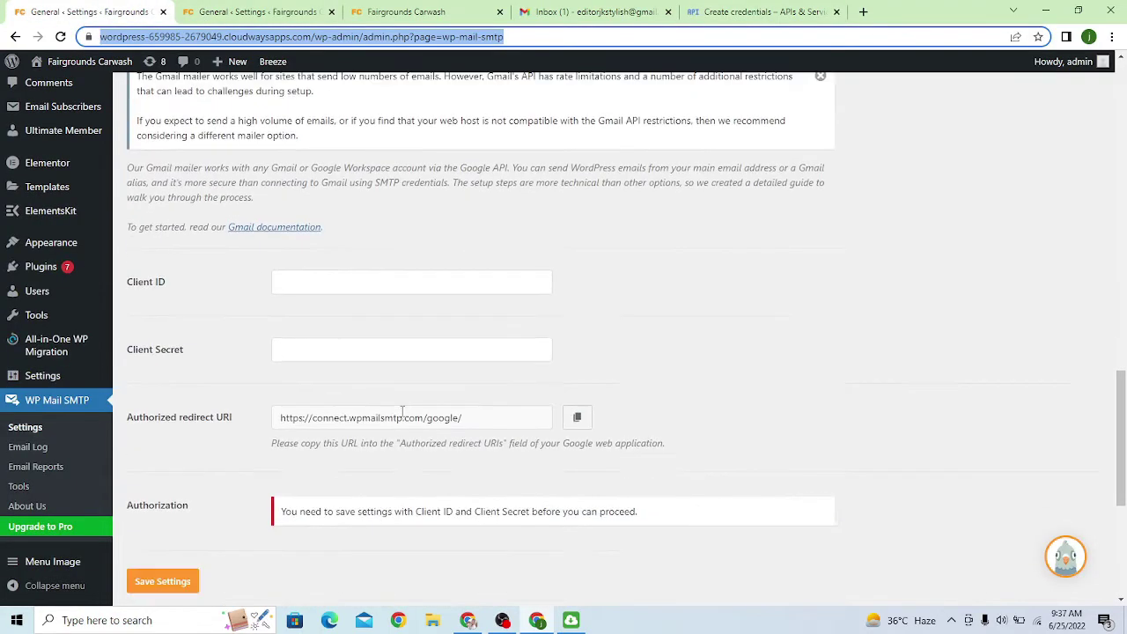
left_click(578, 419)
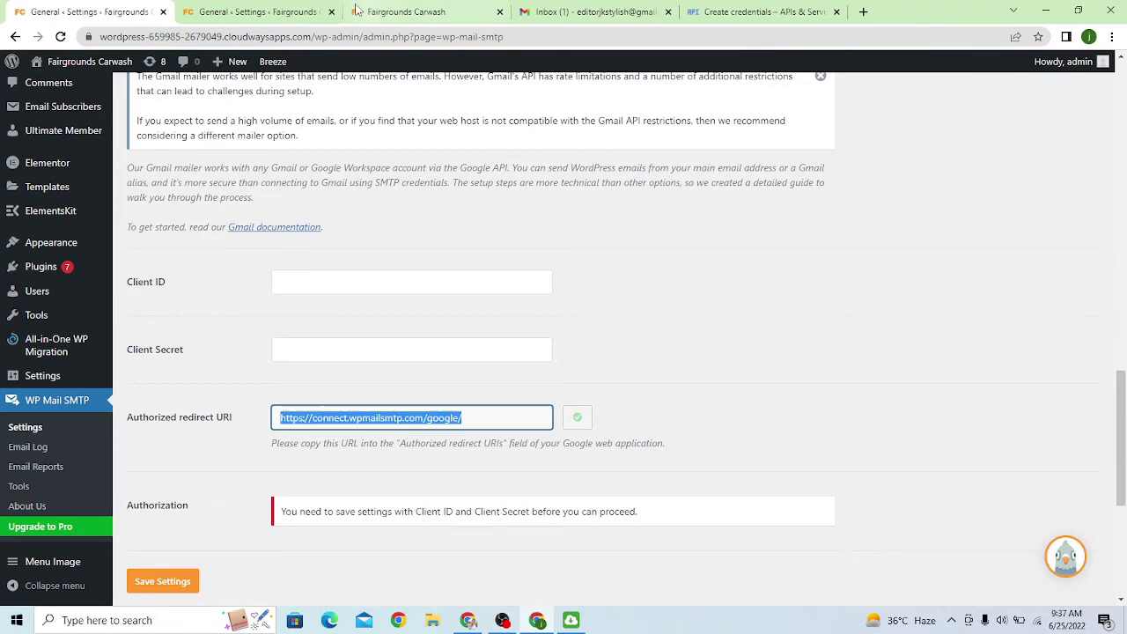
left_click(705, 11)
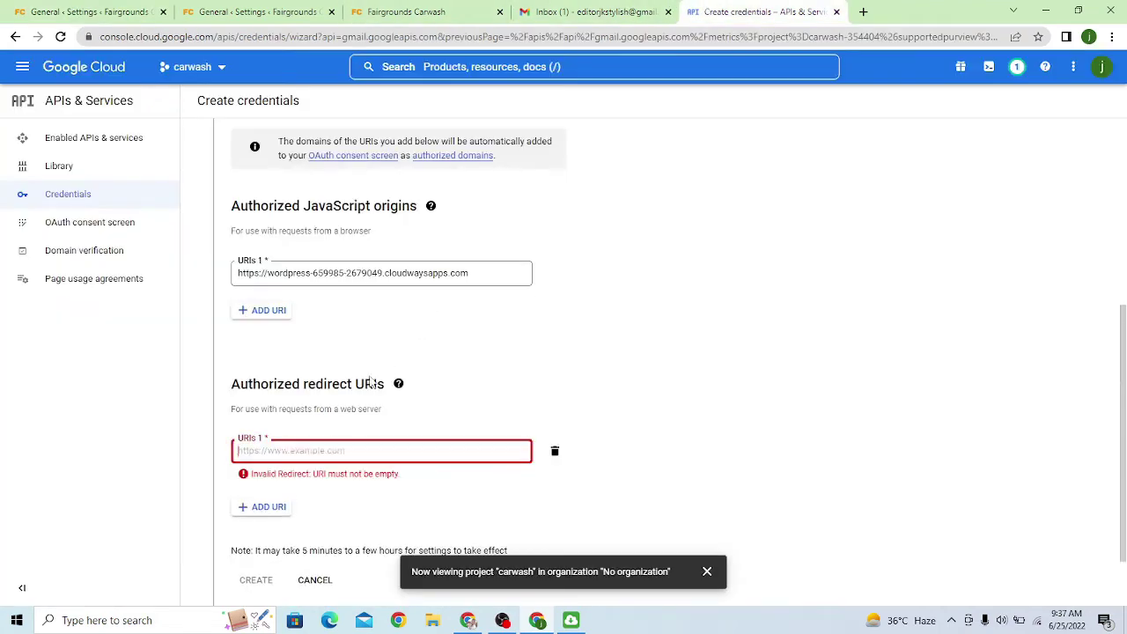
left_click(306, 454)
key("ctrl+v")
scroll(291, 431, "down", 1)
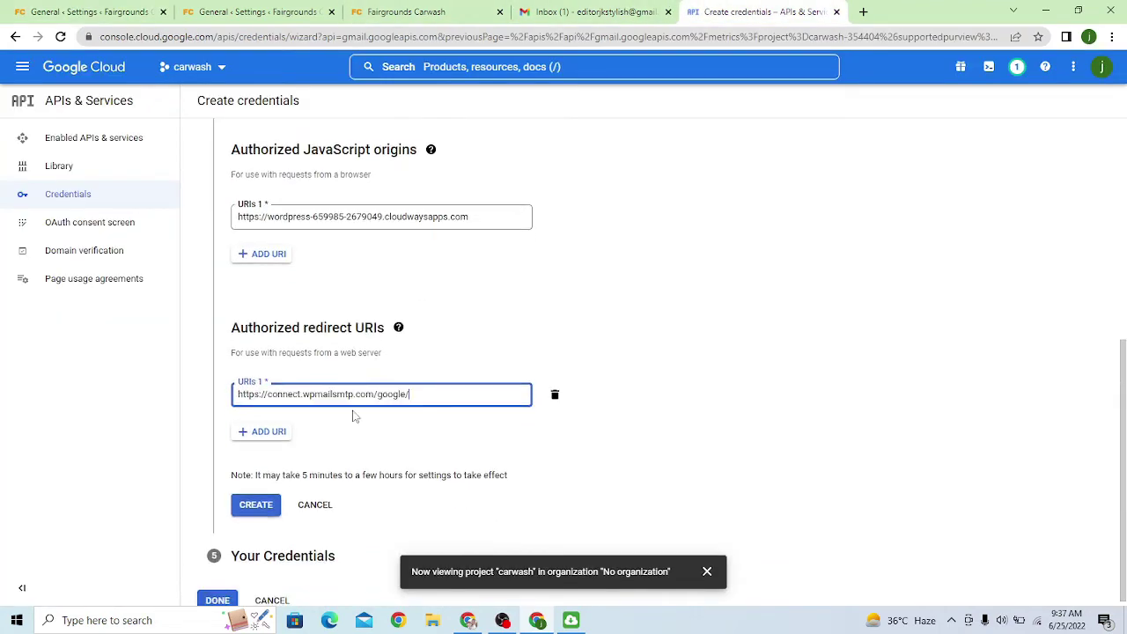
left_click(253, 501)
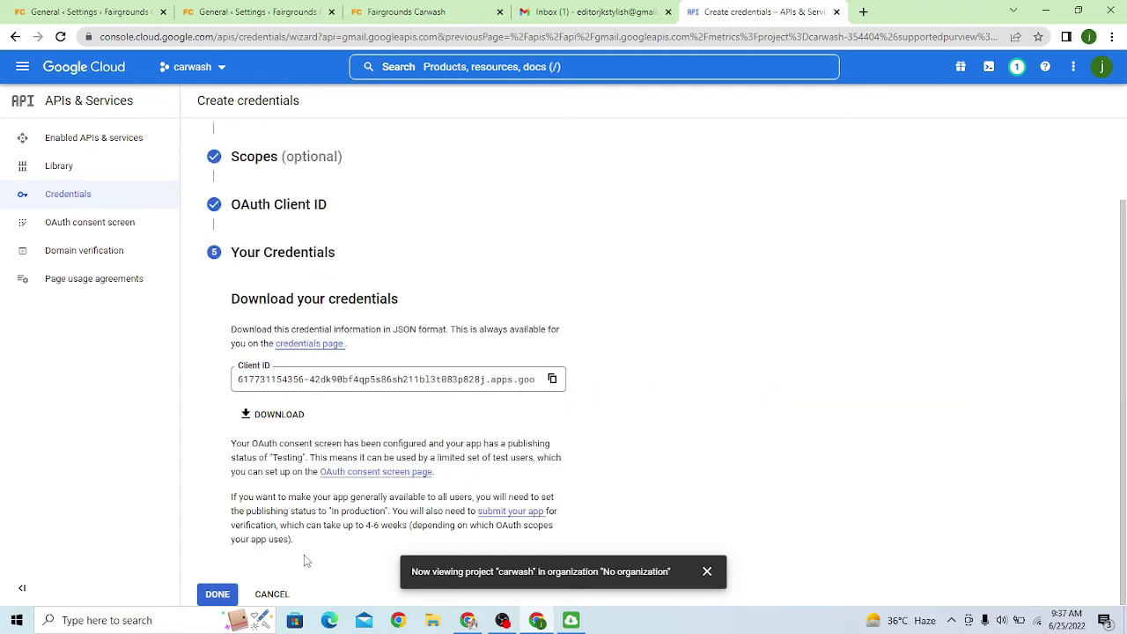
left_click(220, 594)
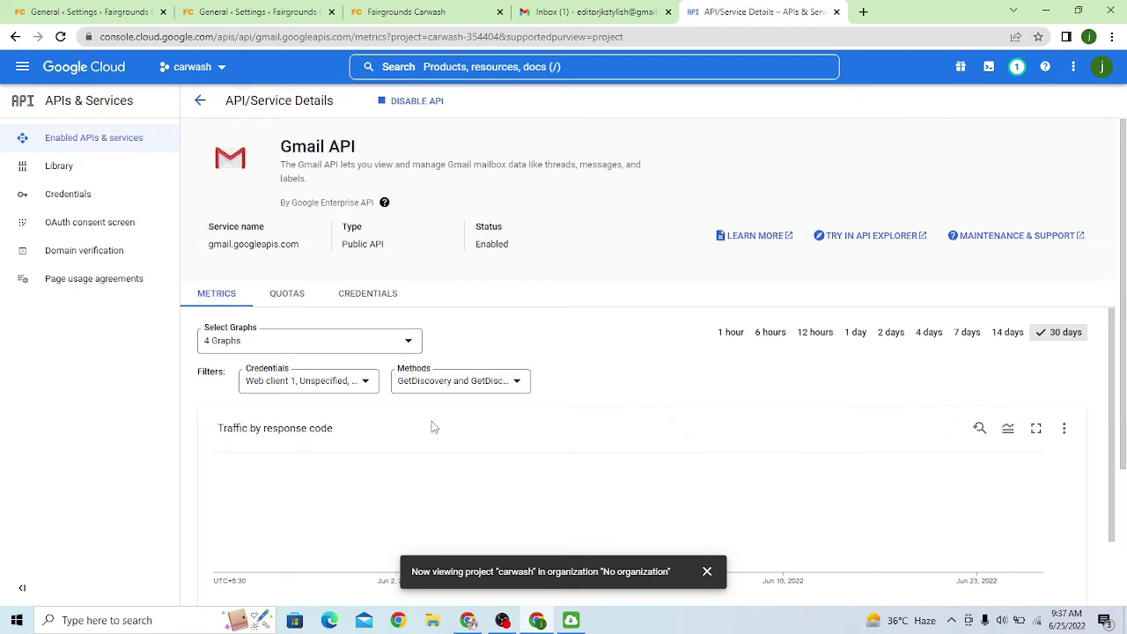
scroll(432, 428, "down", 2)
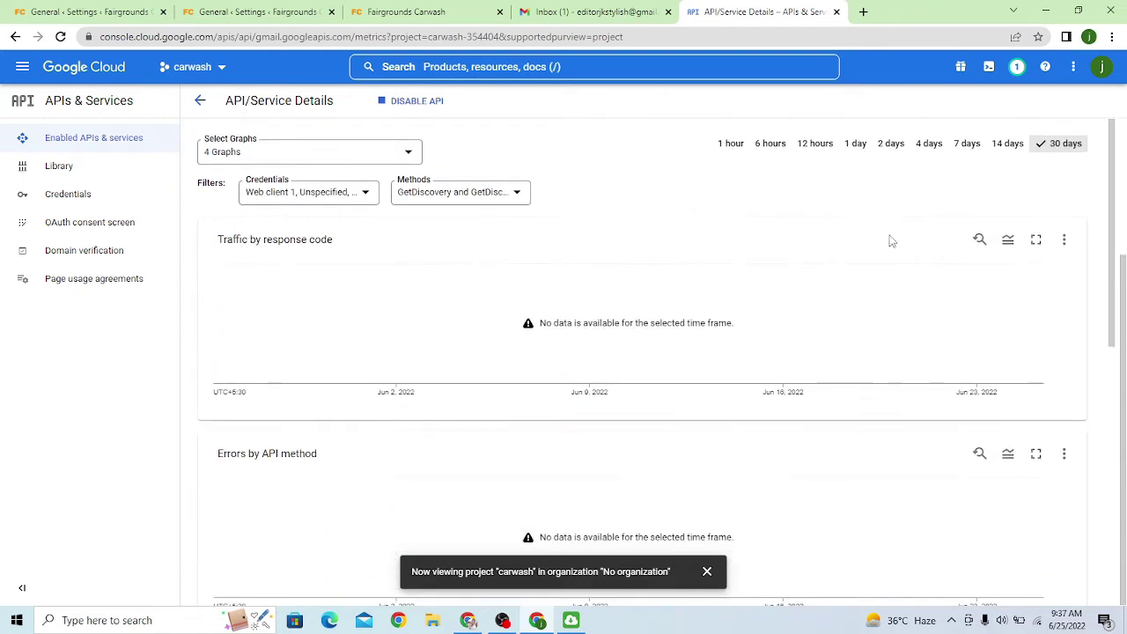
scroll(917, 264, "down", 5)
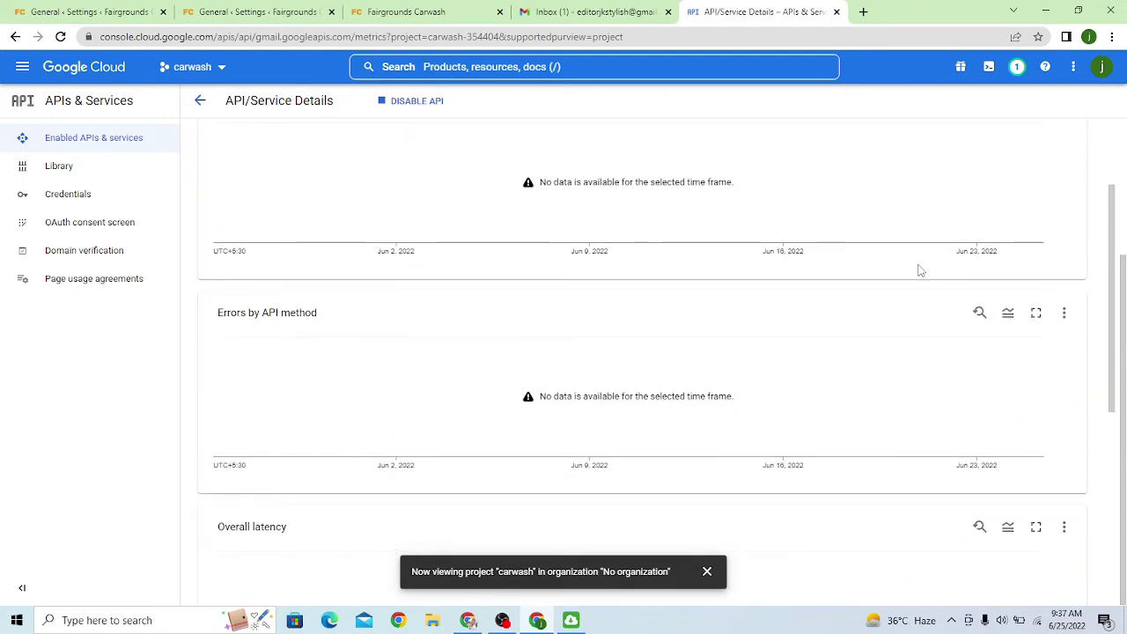
scroll(943, 362, "down", 2)
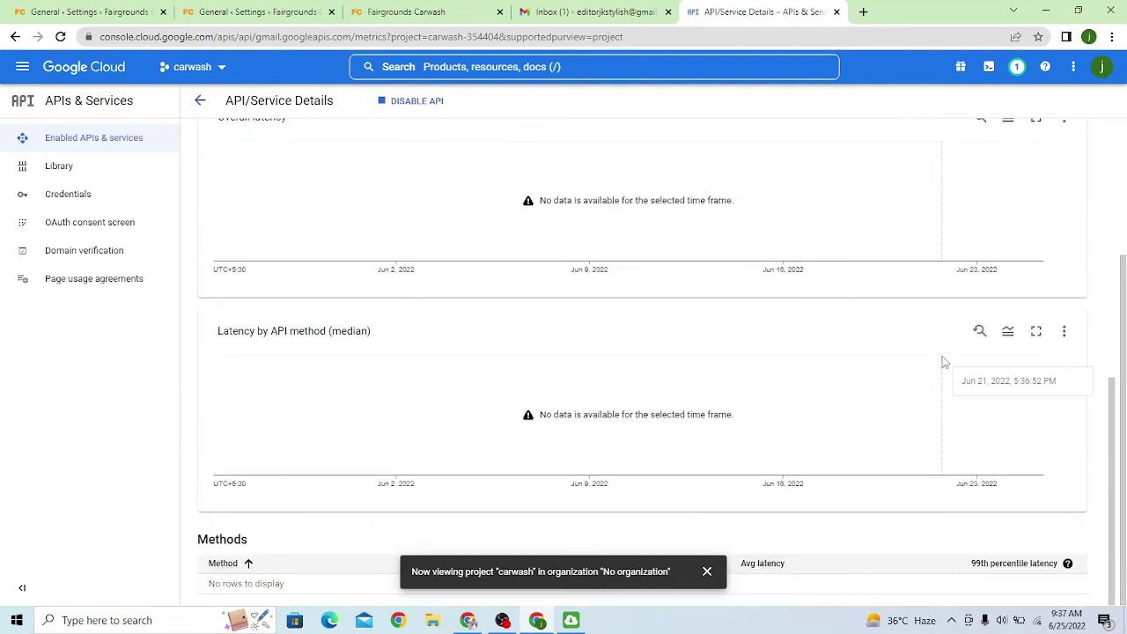
scroll(927, 405, "up", 3)
scroll(928, 404, "up", 5)
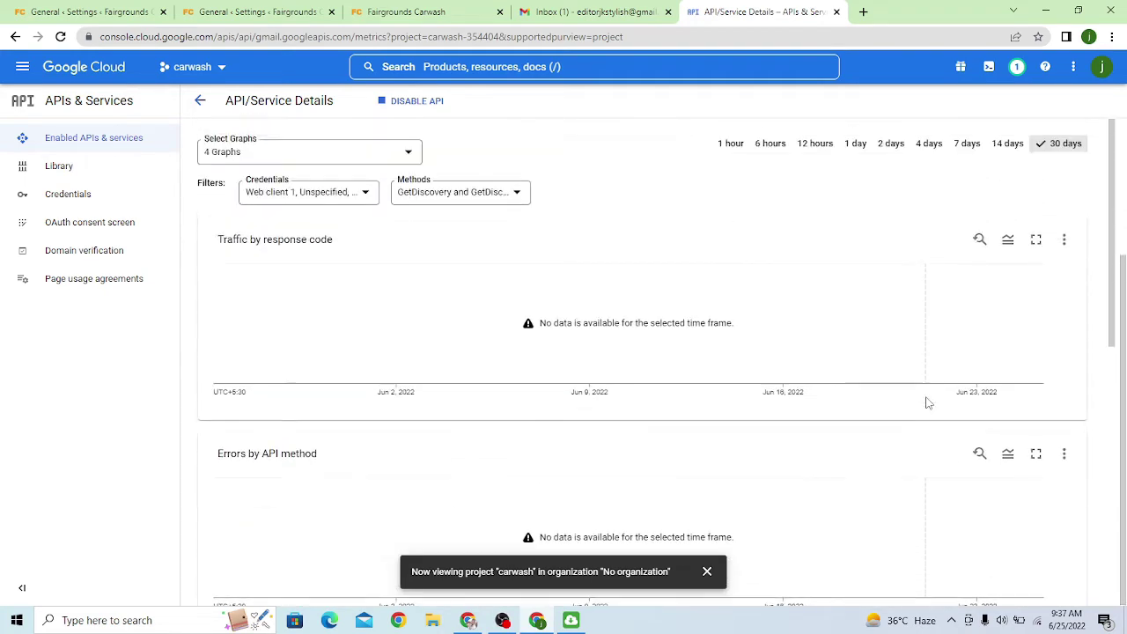
scroll(259, 345, "up", 1)
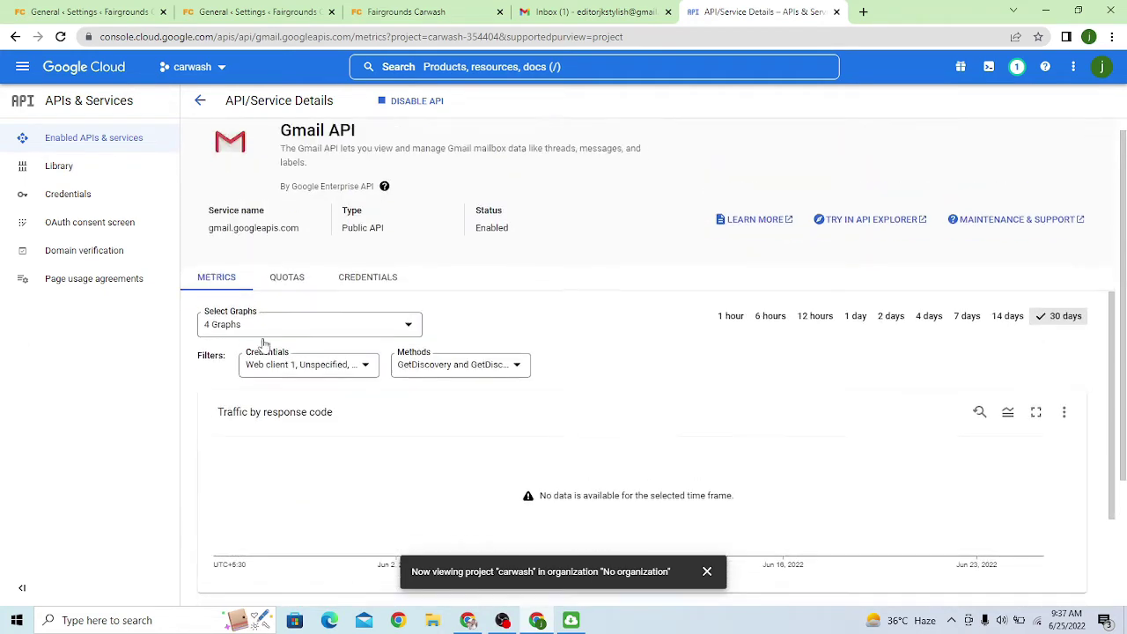
Step: Publish the carwash app from its OAuth consent screen and confirm pushing it to production
left_click(89, 222)
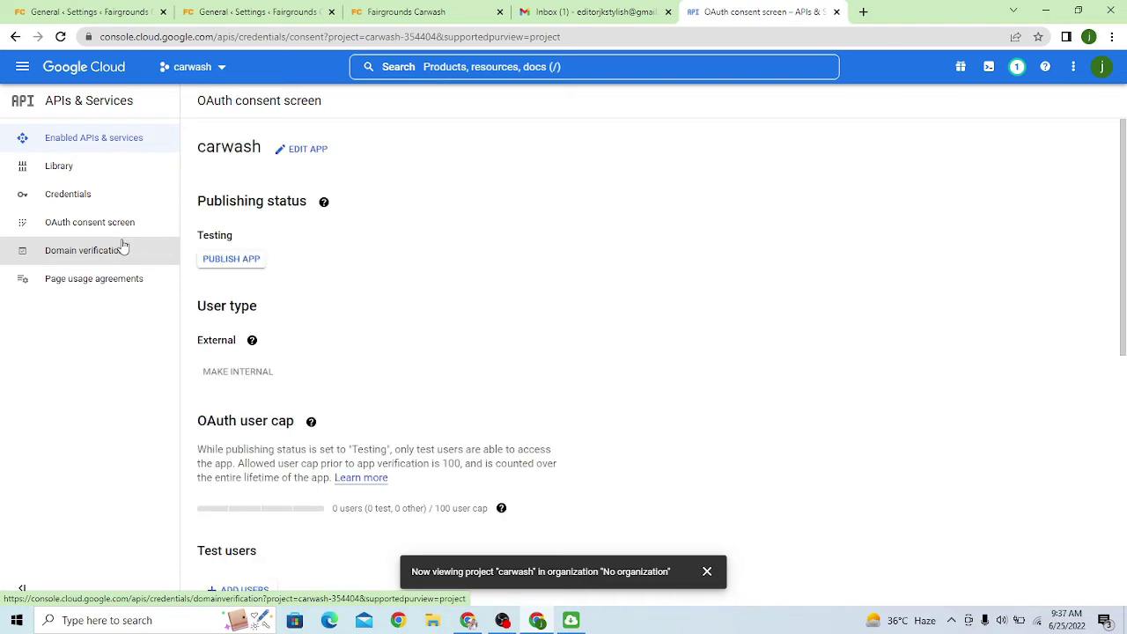
left_click(225, 261)
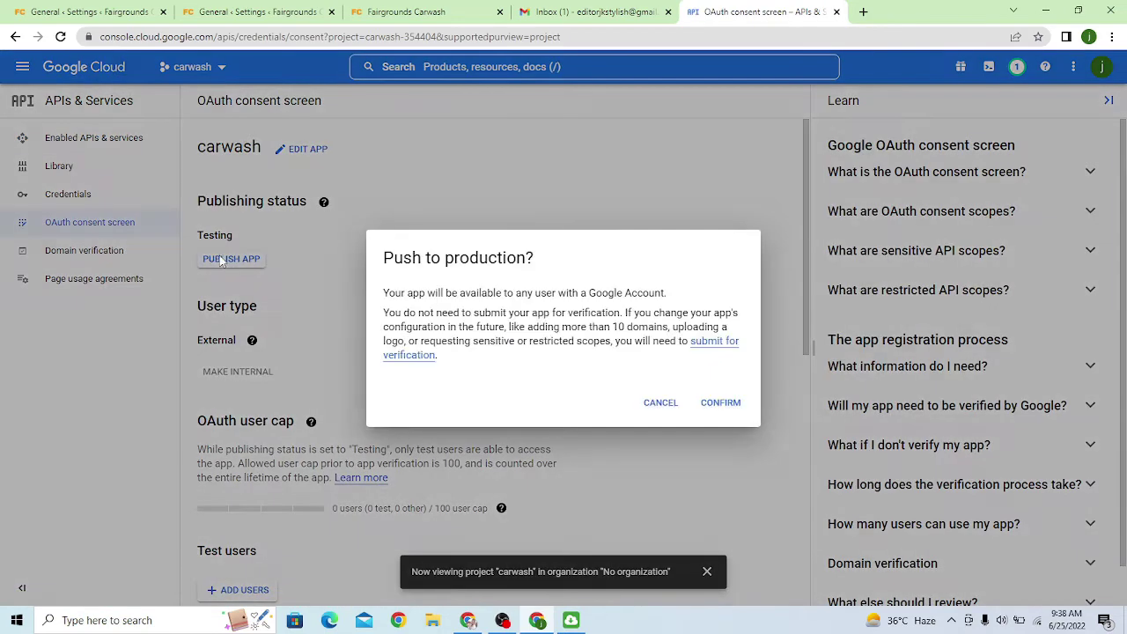
left_click(727, 407)
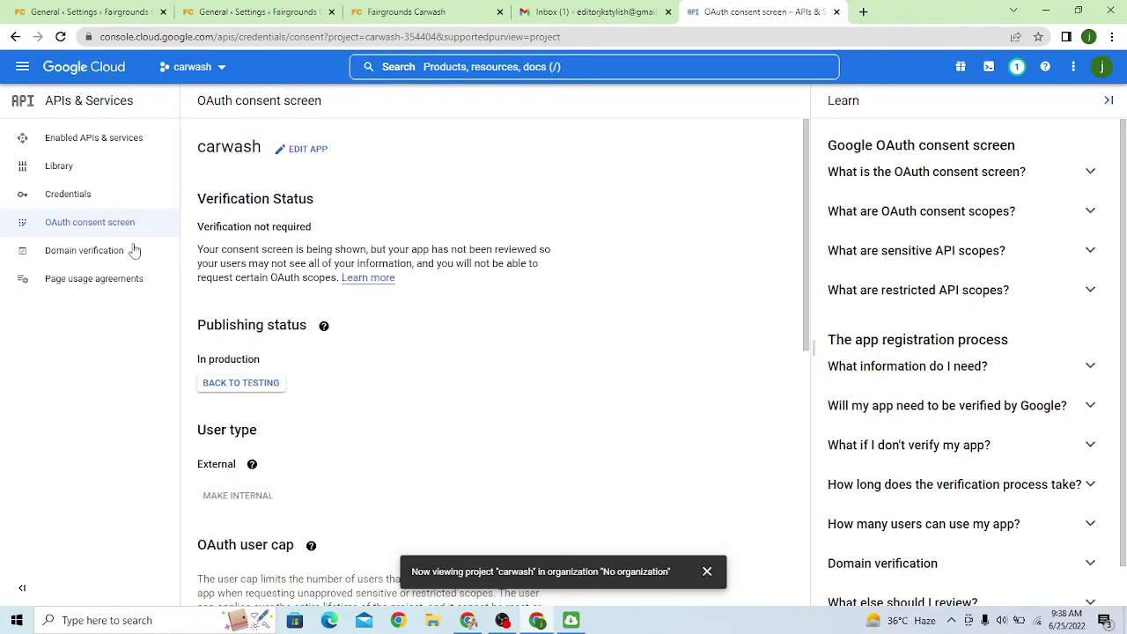
Step: Open the OAuth 2.0 client Web client 1 for editing from the project's credentials
left_click(99, 200)
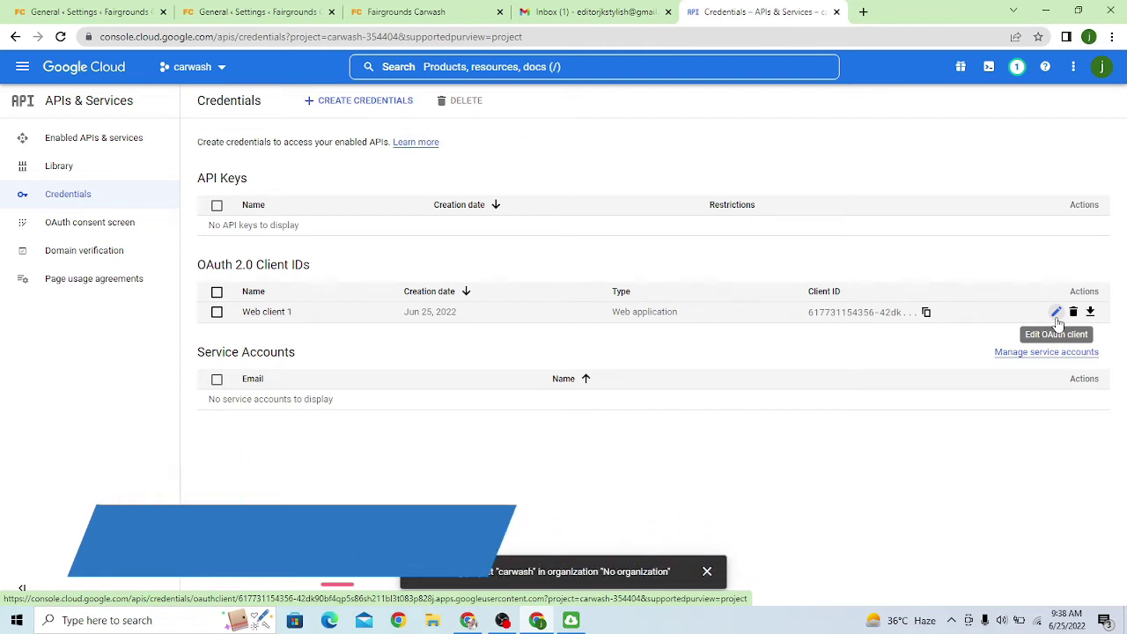
left_click(1057, 315)
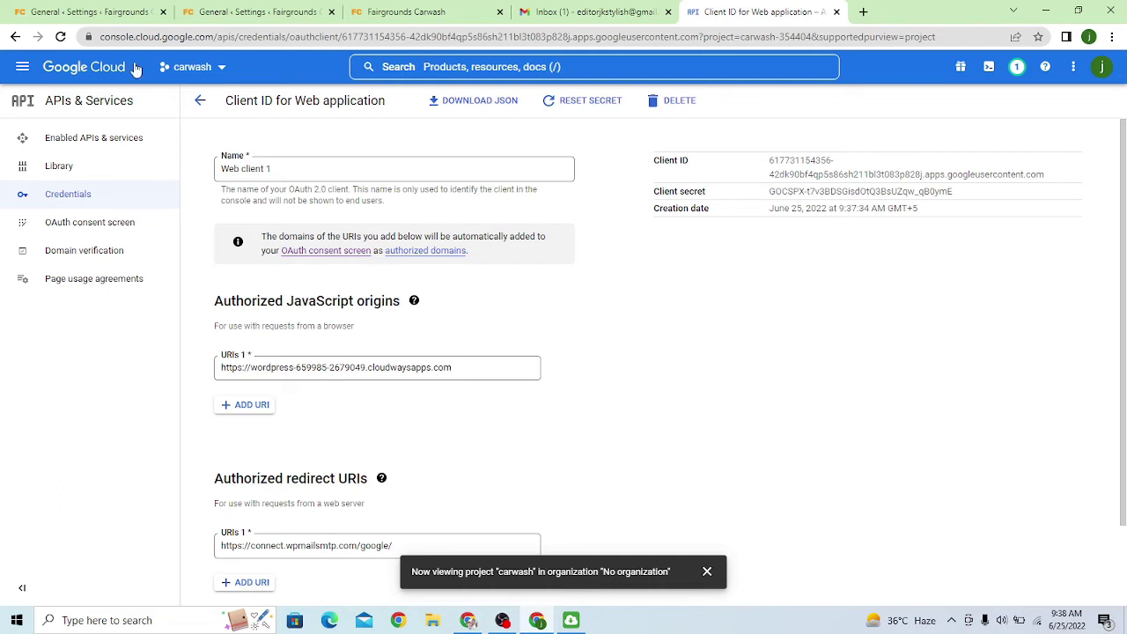
left_click(401, 11)
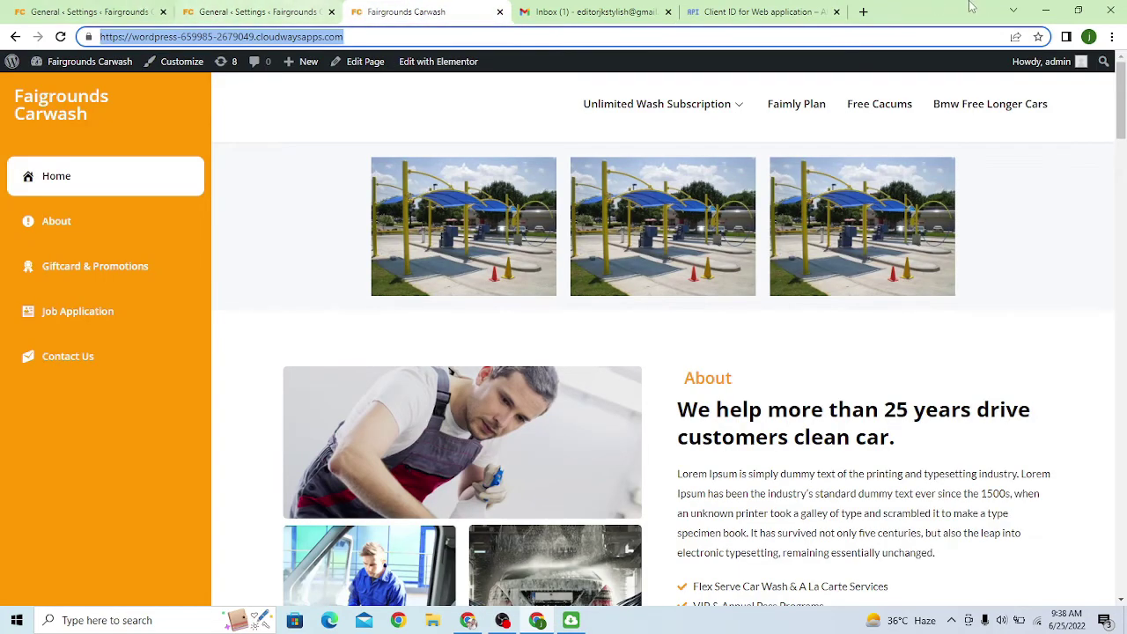
left_click(778, 9)
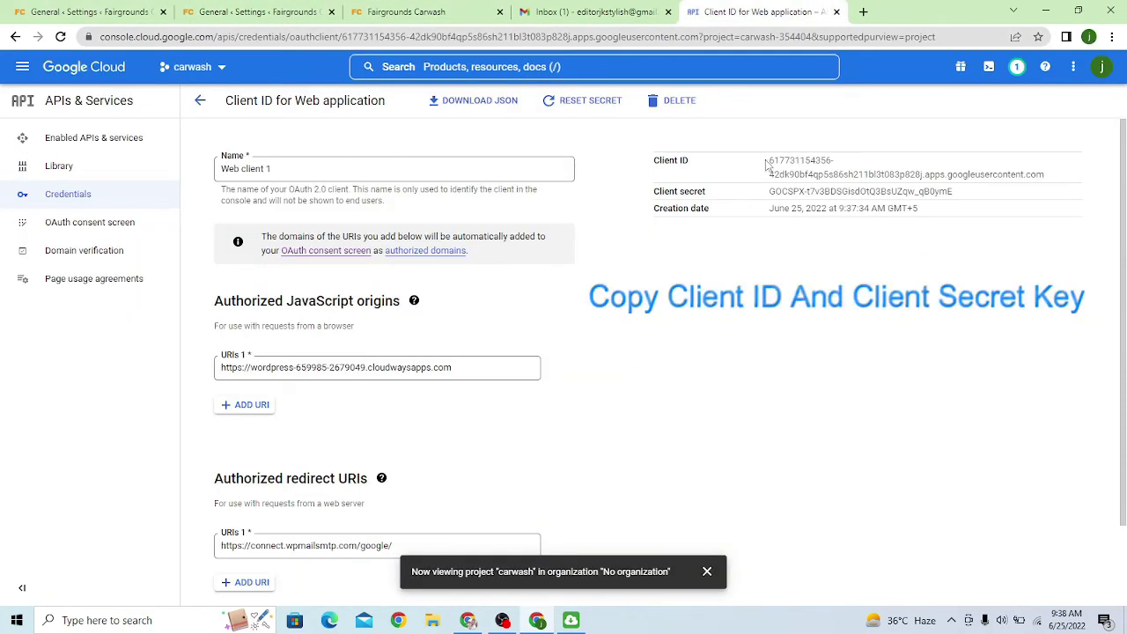
Step: Copy the client ID and client secret from Google Cloud into WP Mail SMTP's Client ID and Client Secret fields and save the settings
left_click_drag(788, 165, 1045, 175)
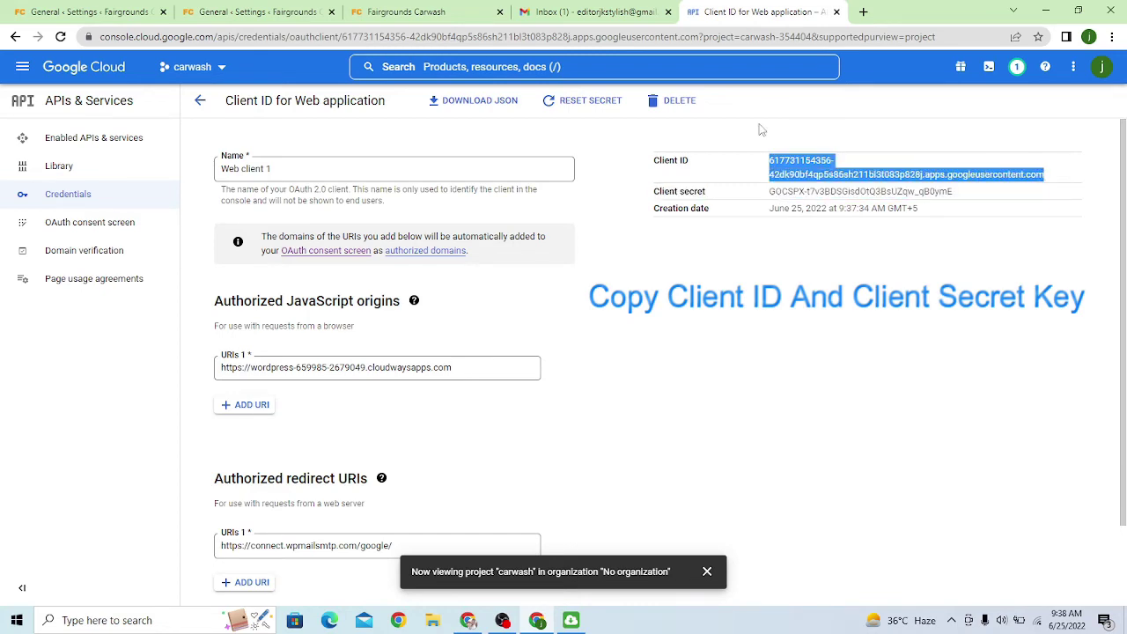
left_click(88, 11)
scroll(370, 451, "down", 5)
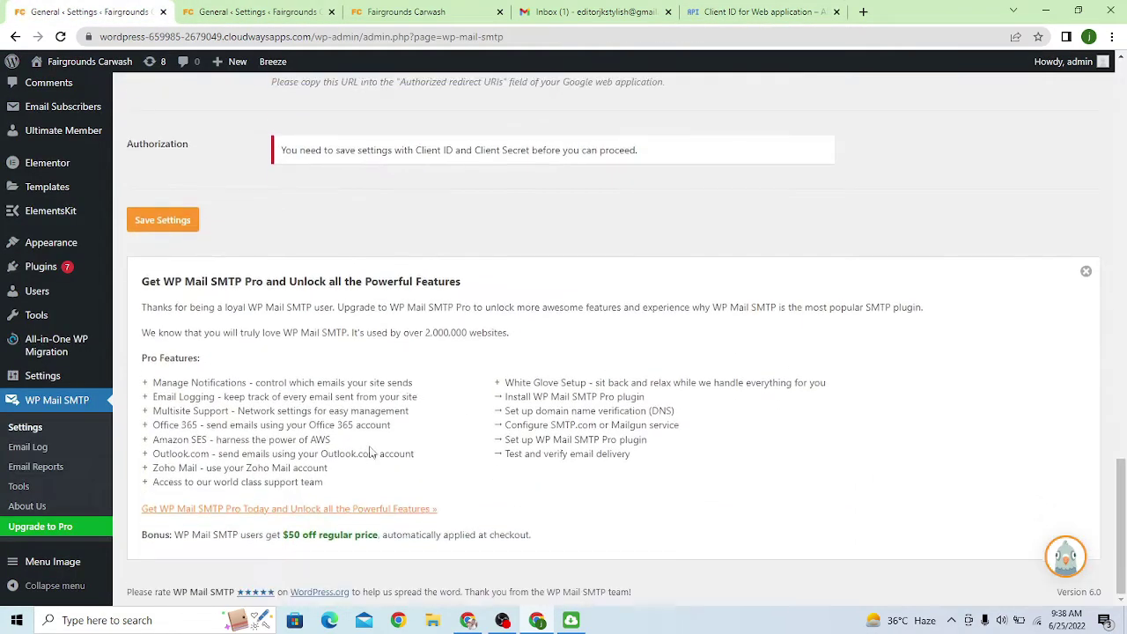
scroll(401, 442, "up", 5)
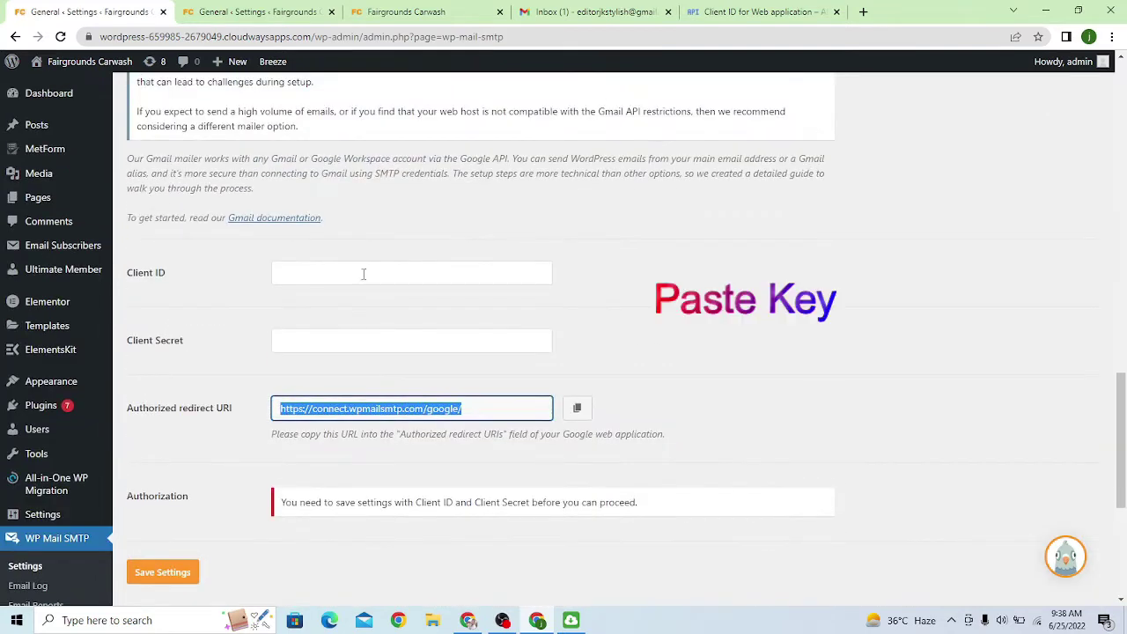
left_click(363, 274)
key("ctrl+v")
left_click(765, 7)
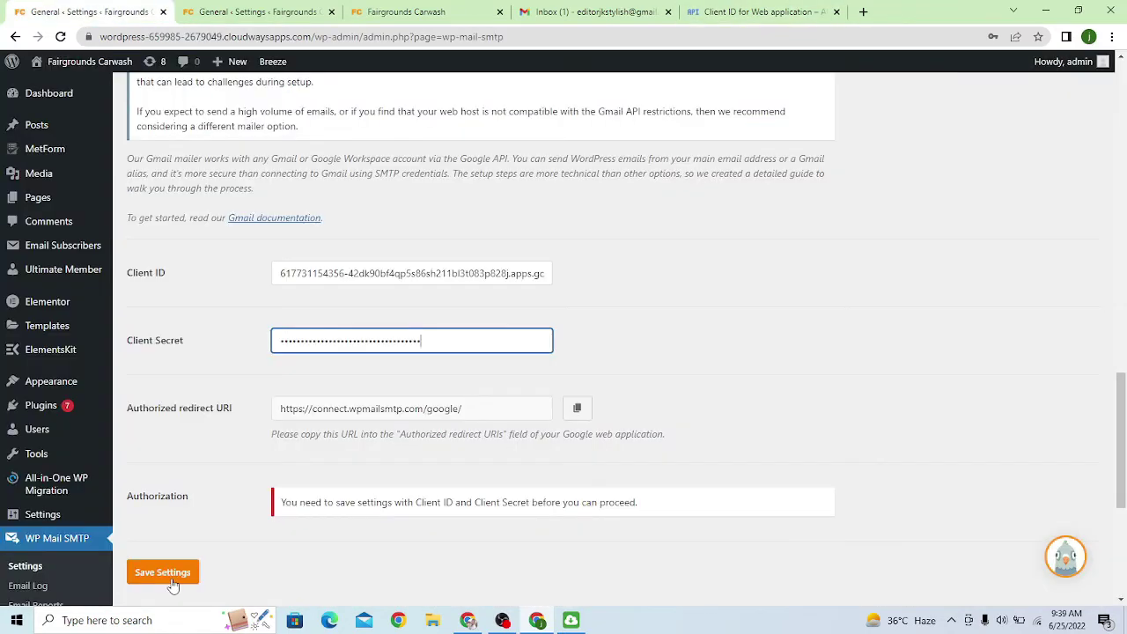
left_click(163, 573)
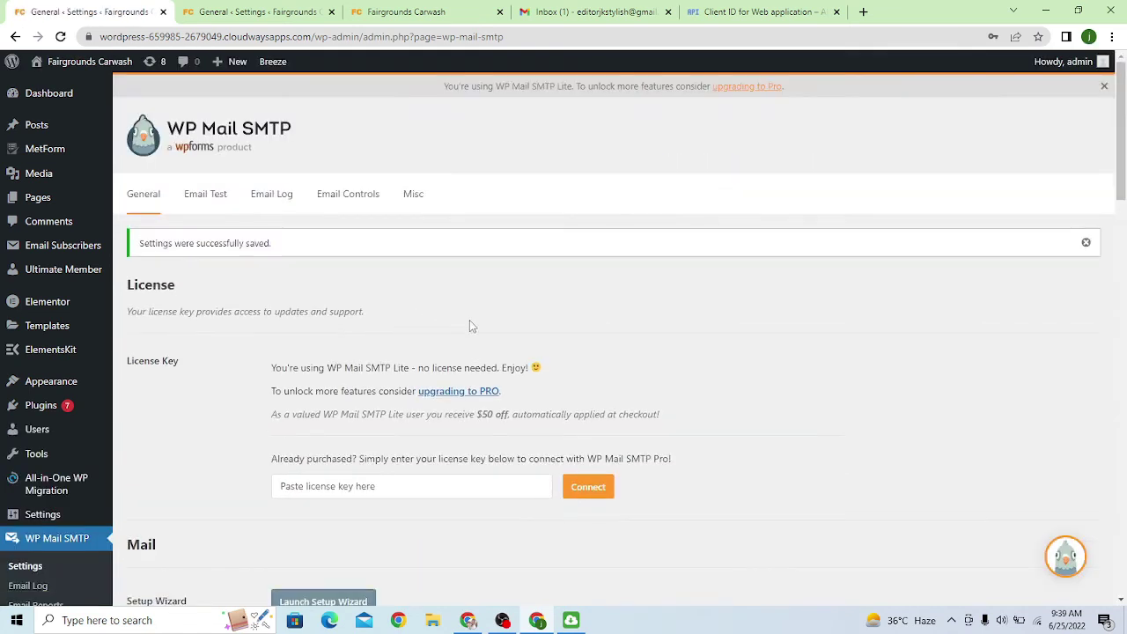
Step: Authorize the plugin to send emails with the existing Google account, continuing to wpmailsmtp.com despite the unverified app warning and granting access
scroll(469, 321, "down", 5)
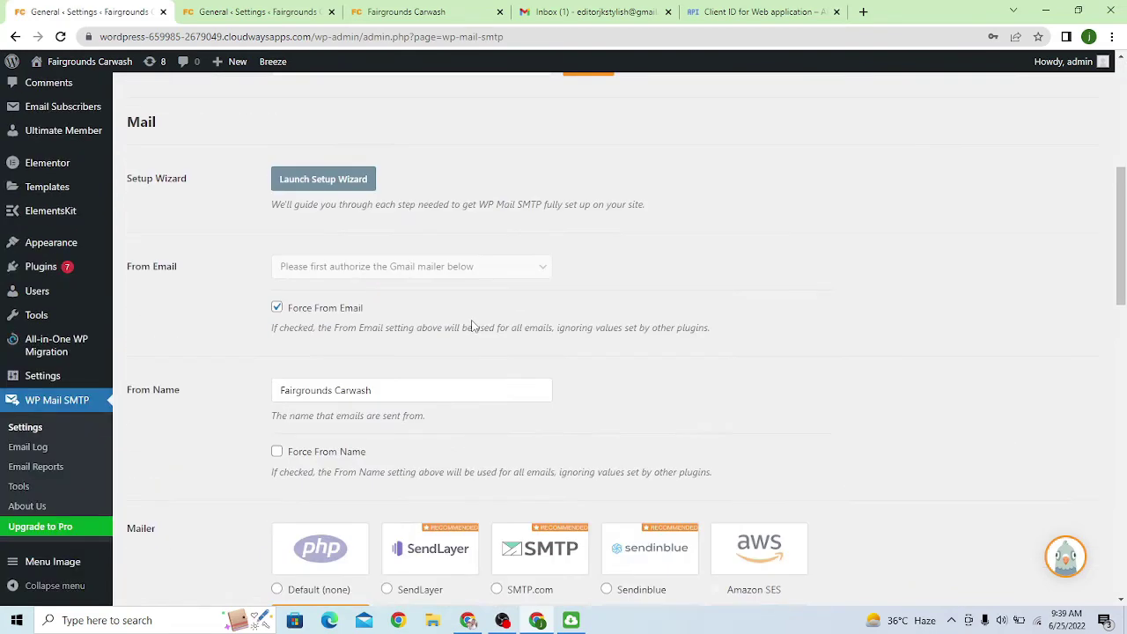
scroll(471, 323, "down", 12)
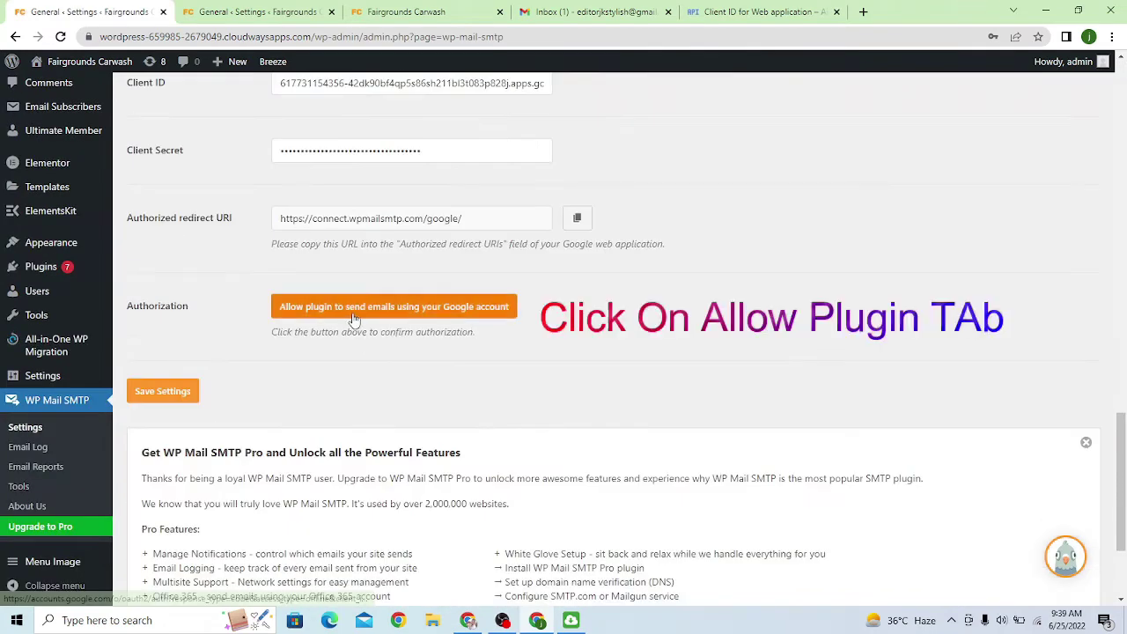
left_click(353, 315)
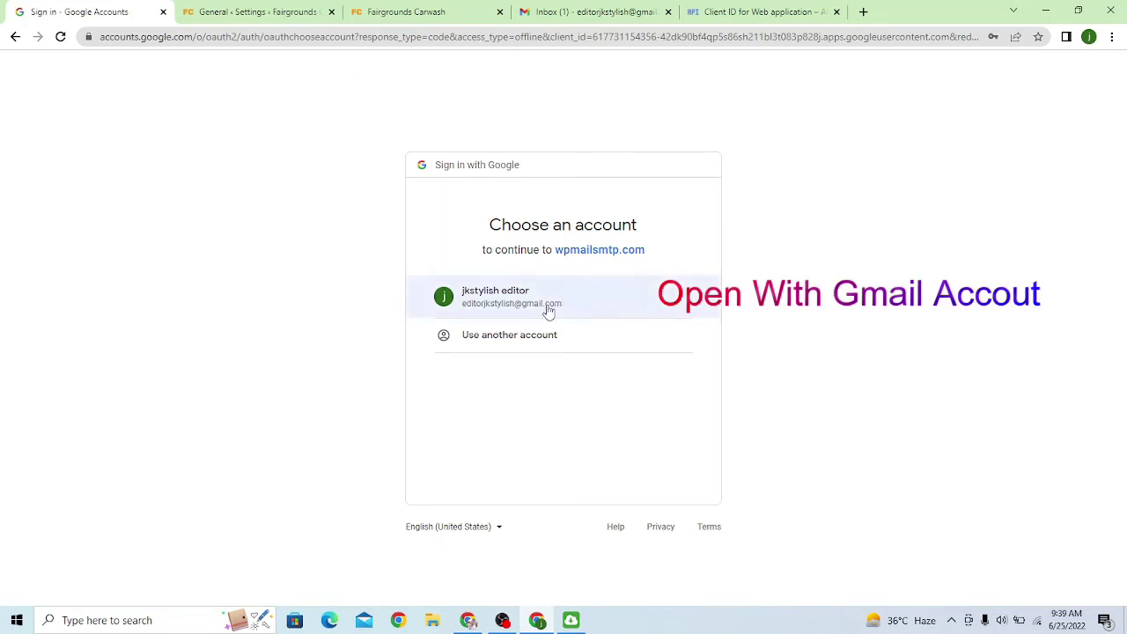
left_click(547, 304)
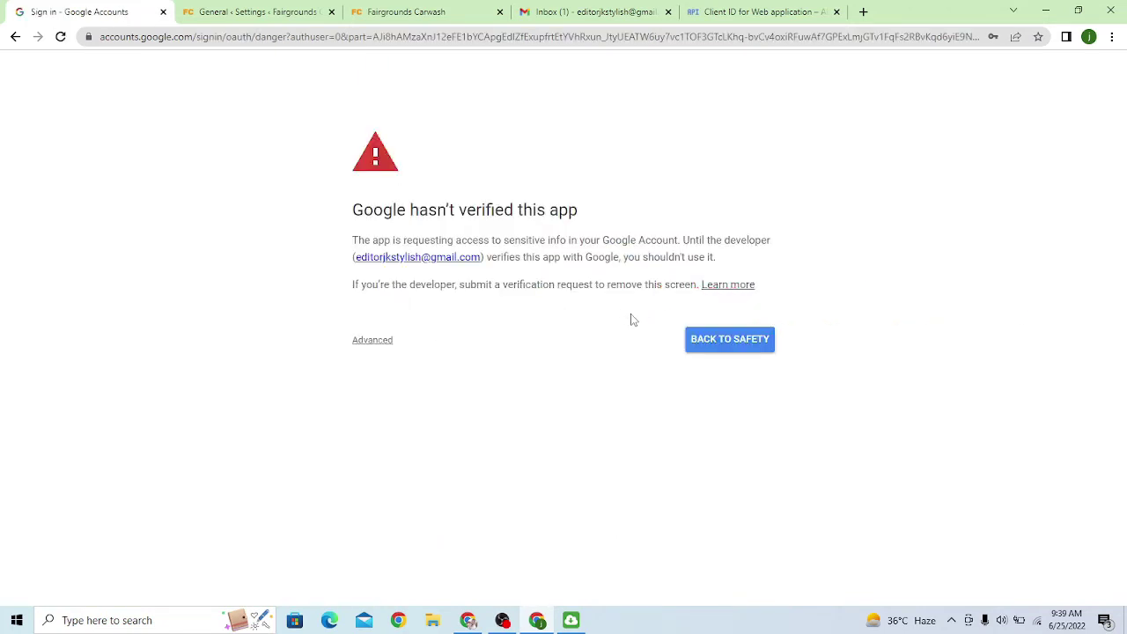
left_click(371, 343)
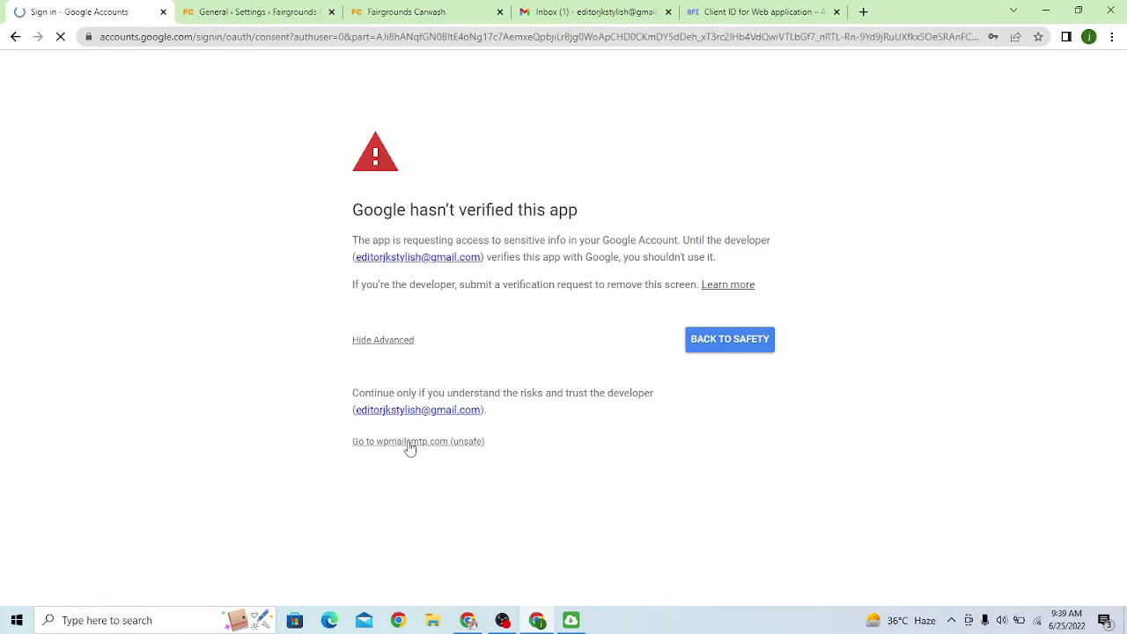
left_click(625, 506)
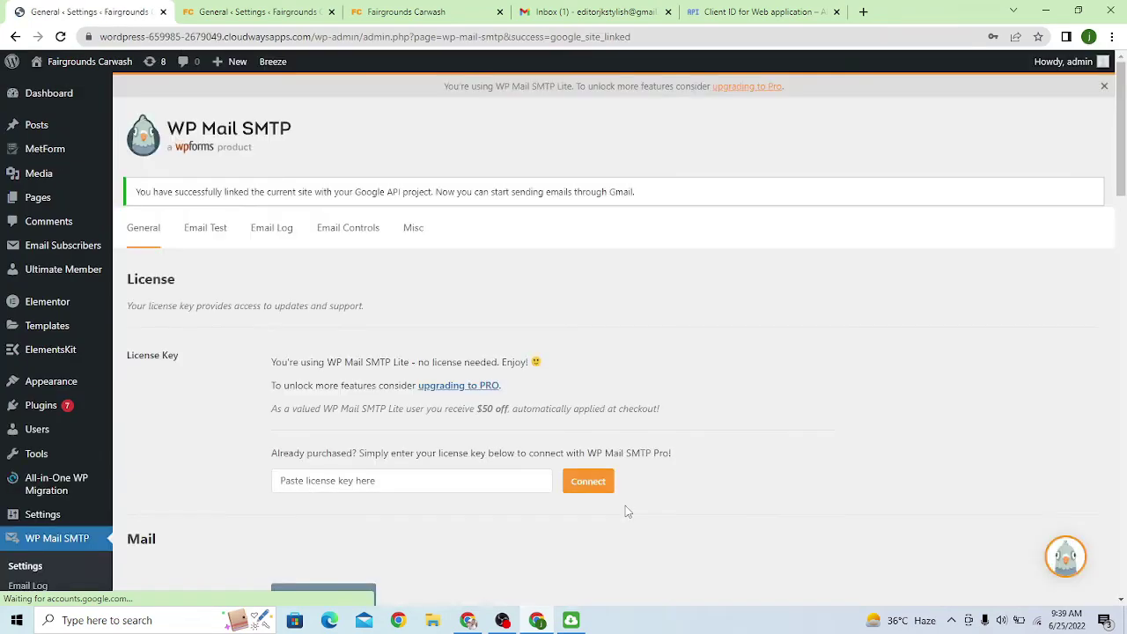
Step: Review the From Email, mailer and authorization sections of the WP Mail SMTP settings
scroll(530, 370, "down", 15)
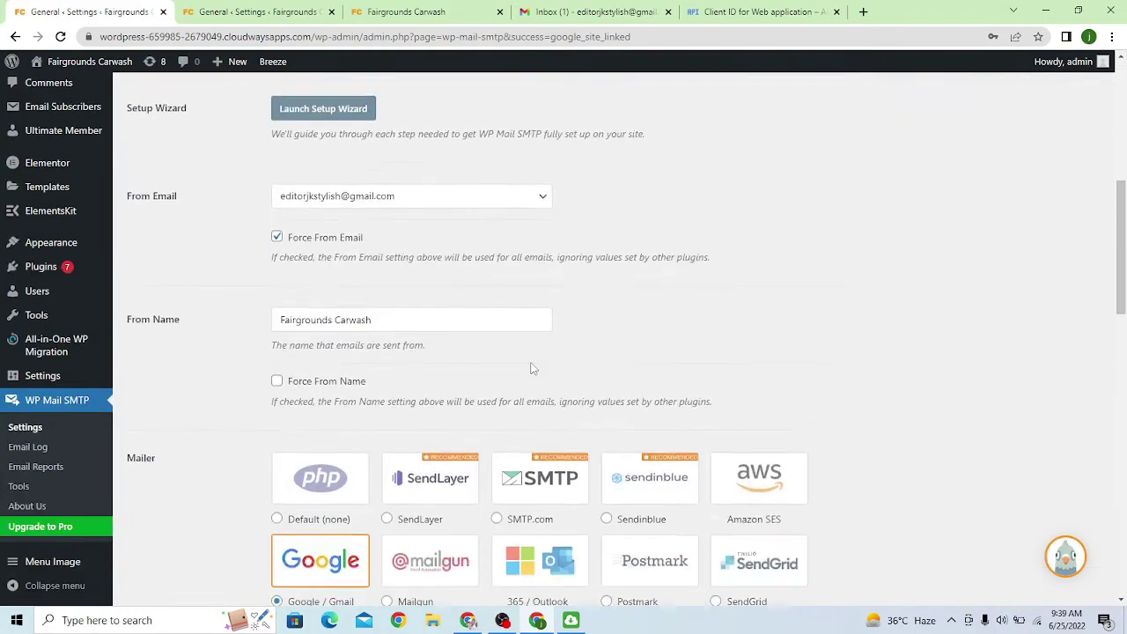
scroll(529, 370, "down", 2)
scroll(528, 352, "up", 4)
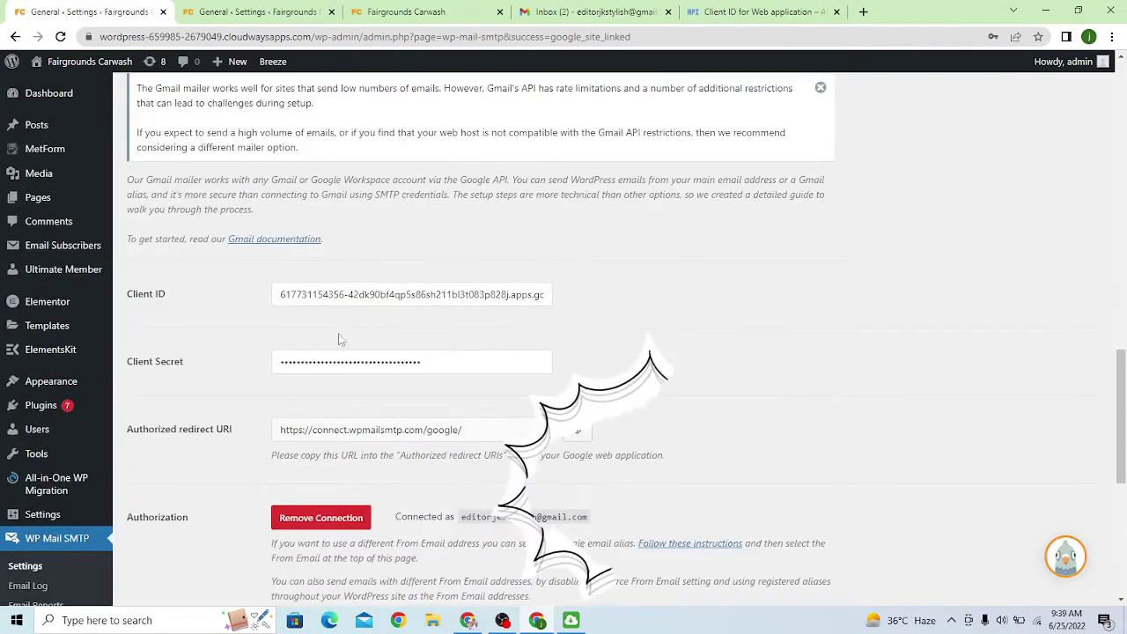
left_click(424, 8)
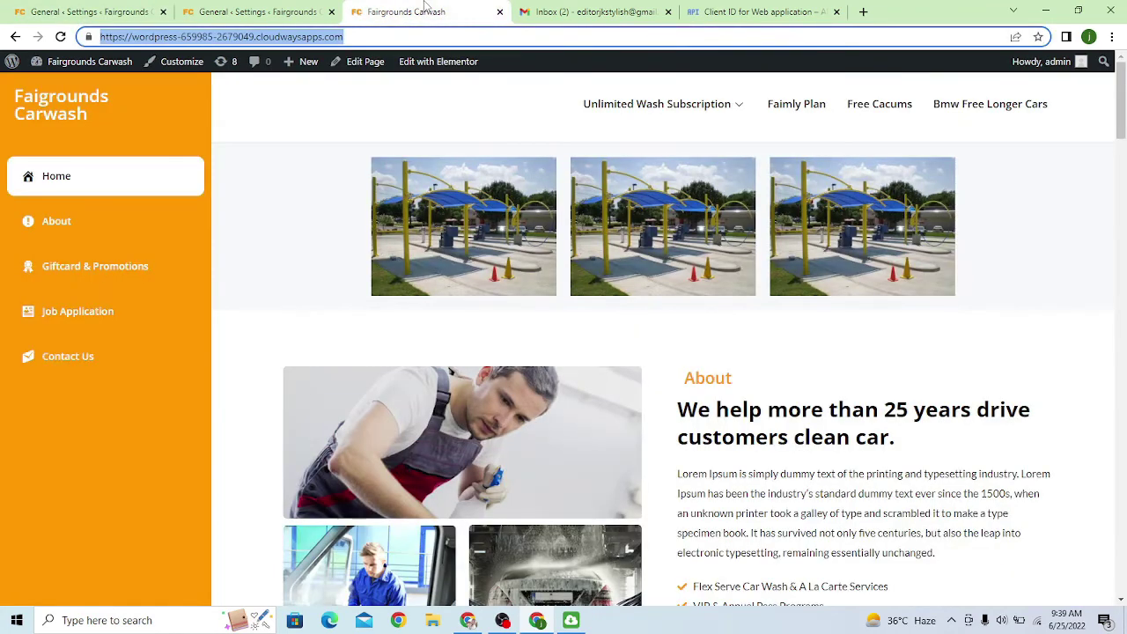
left_click(83, 11)
scroll(268, 306, "down", 2)
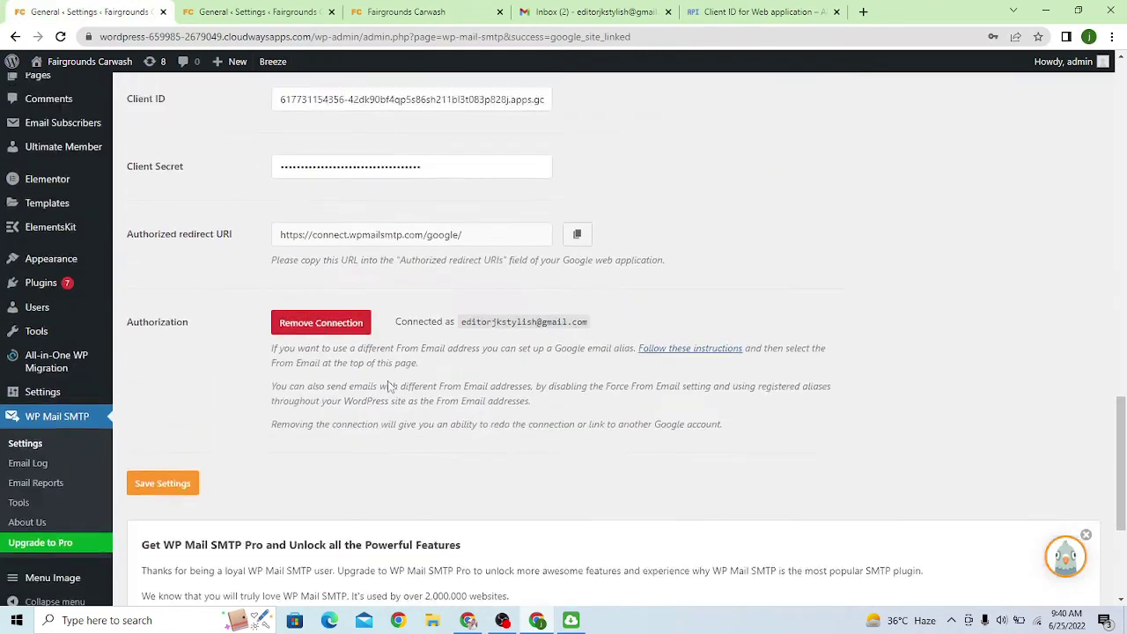
scroll(269, 306, "up", 5)
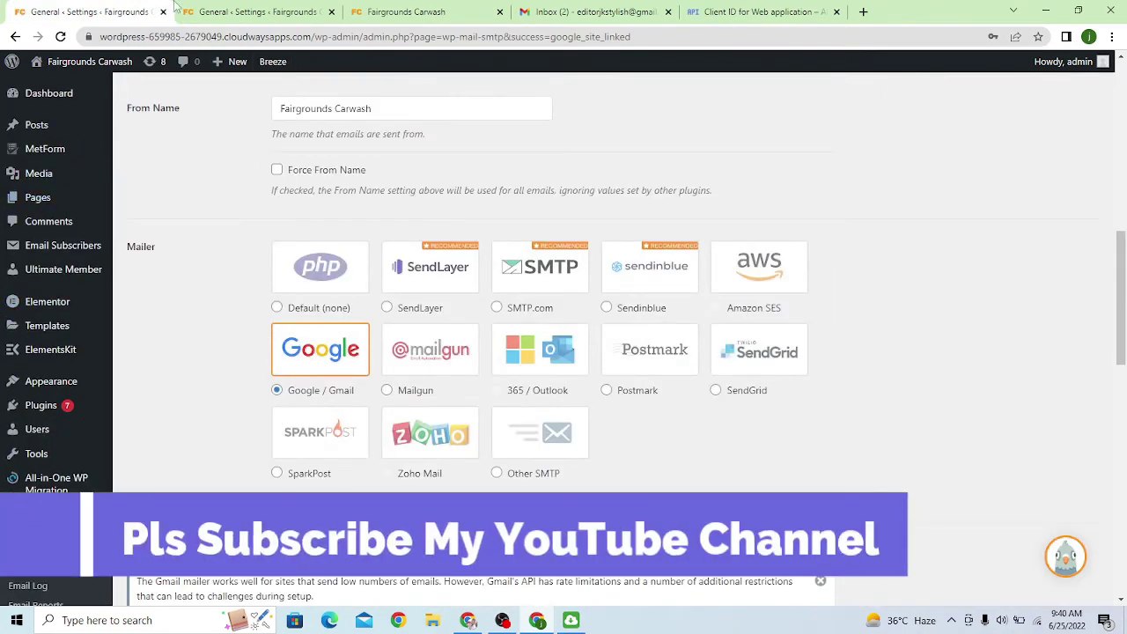
left_click(243, 11)
scroll(18, 396, "up", 4)
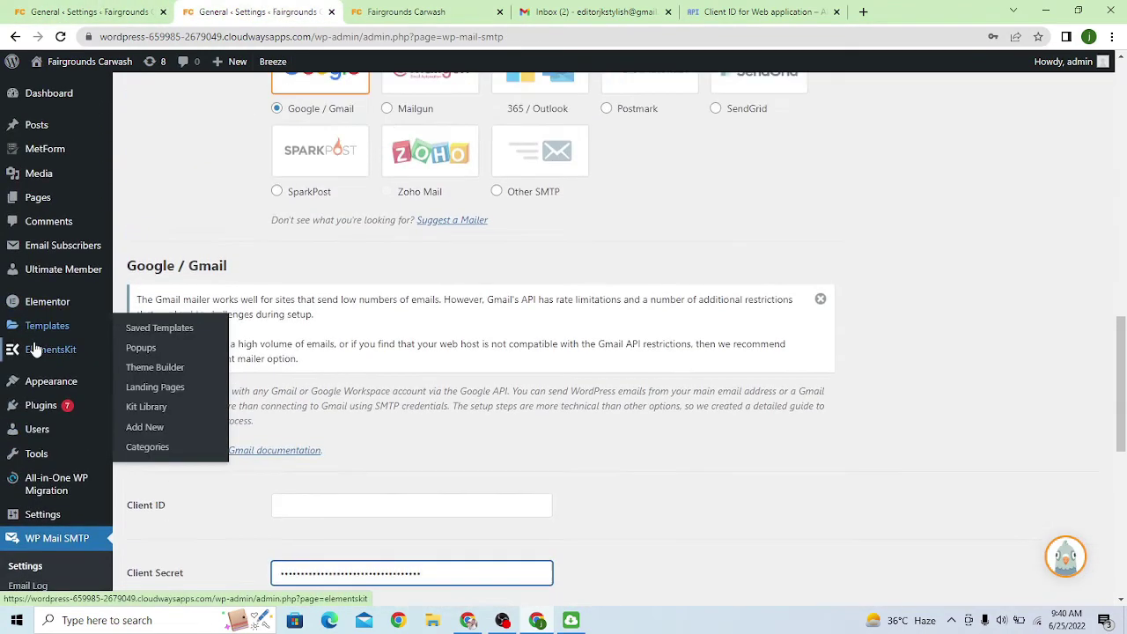
scroll(18, 246, "up", 2)
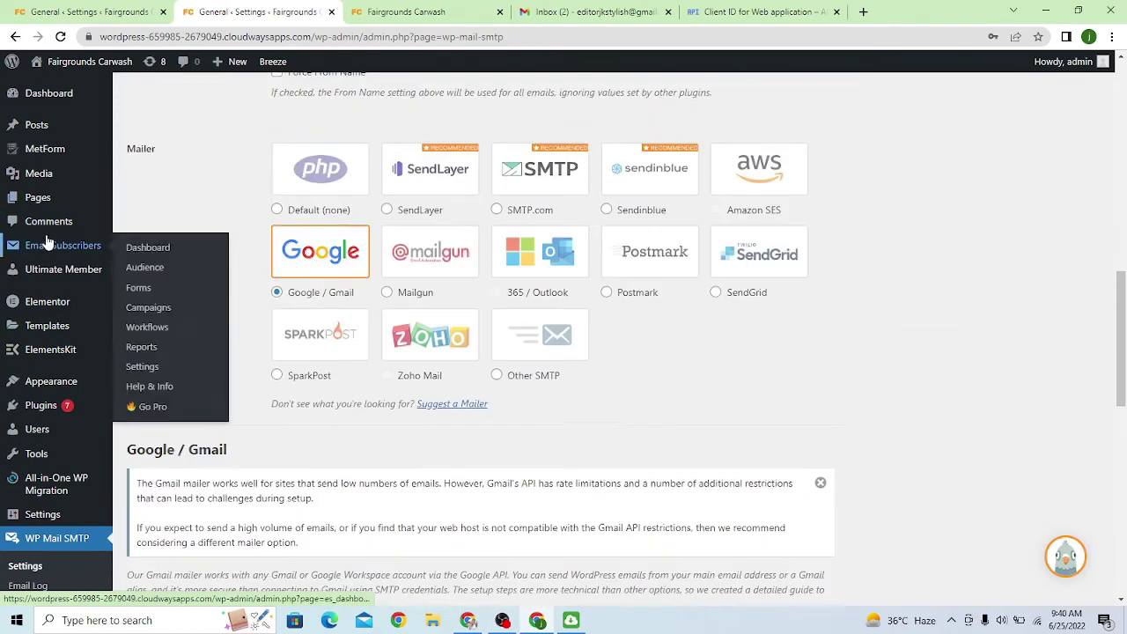
mouse_move(42, 154)
left_click(139, 152)
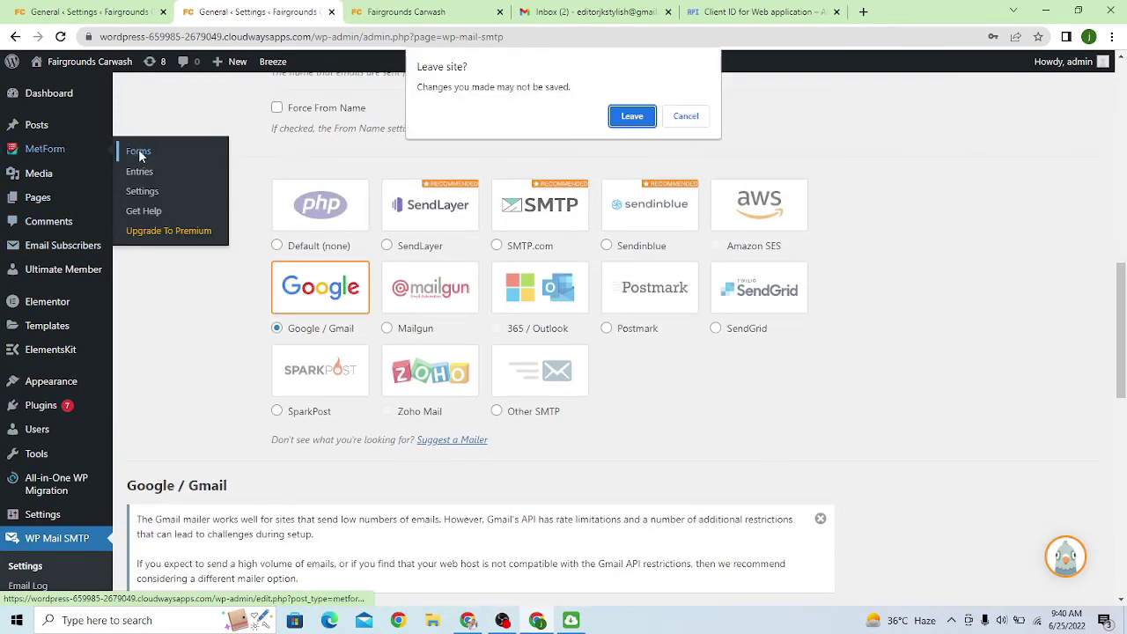
left_click(686, 117)
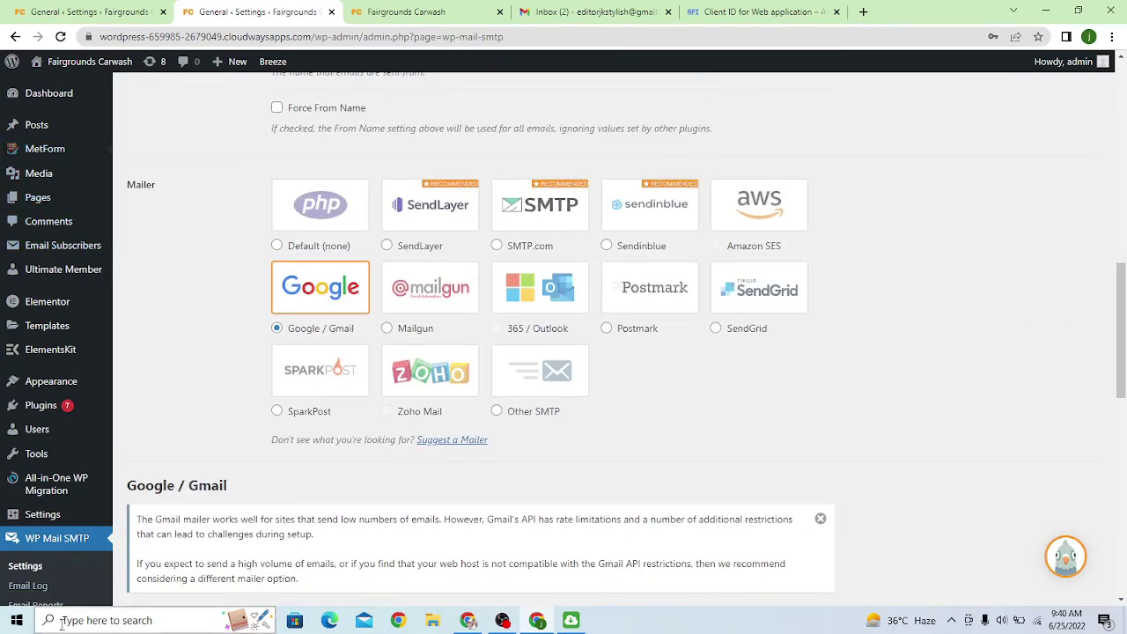
scroll(173, 500, "down", 9)
scroll(172, 500, "down", 1)
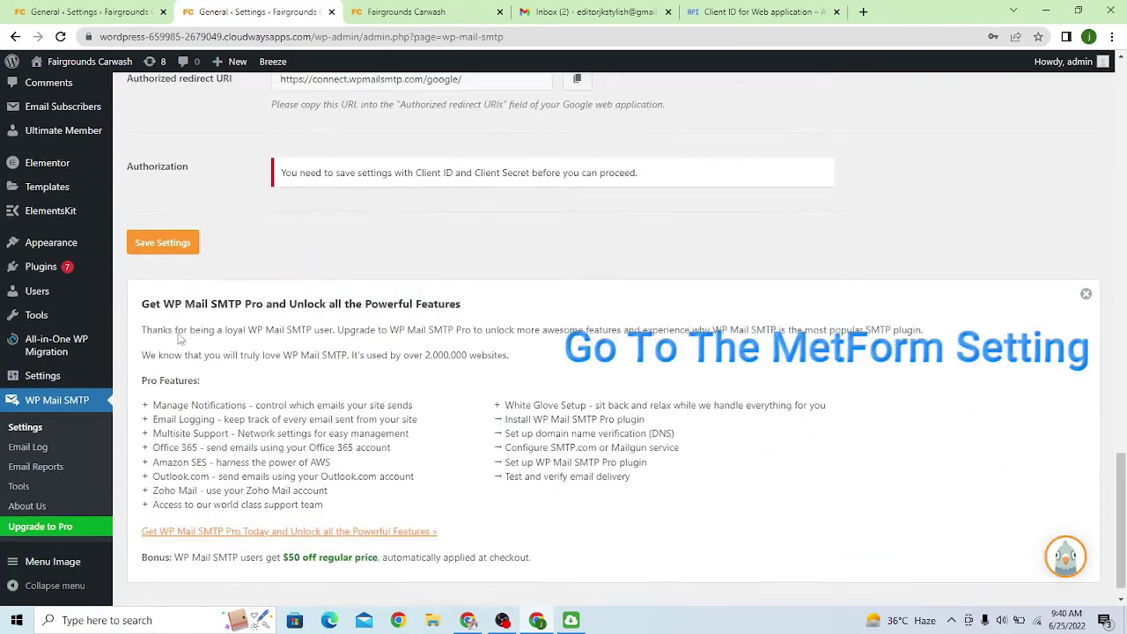
left_click(158, 219)
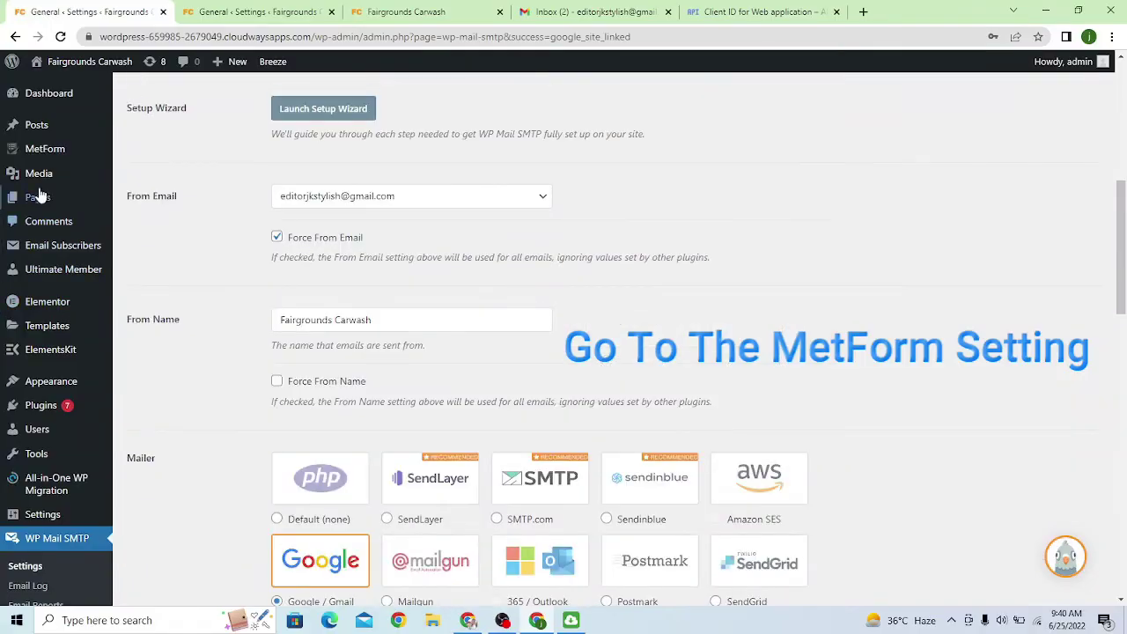
Step: Open the settings of Contact Form from the MetForm forms list and show its confirmation options
left_click(139, 155)
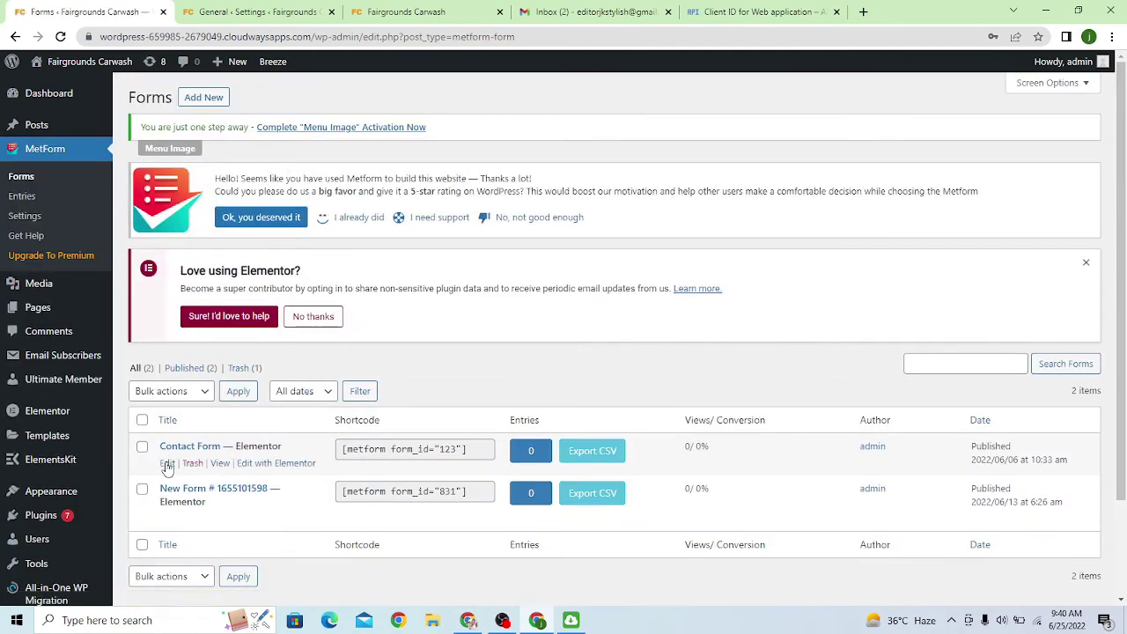
left_click(167, 467)
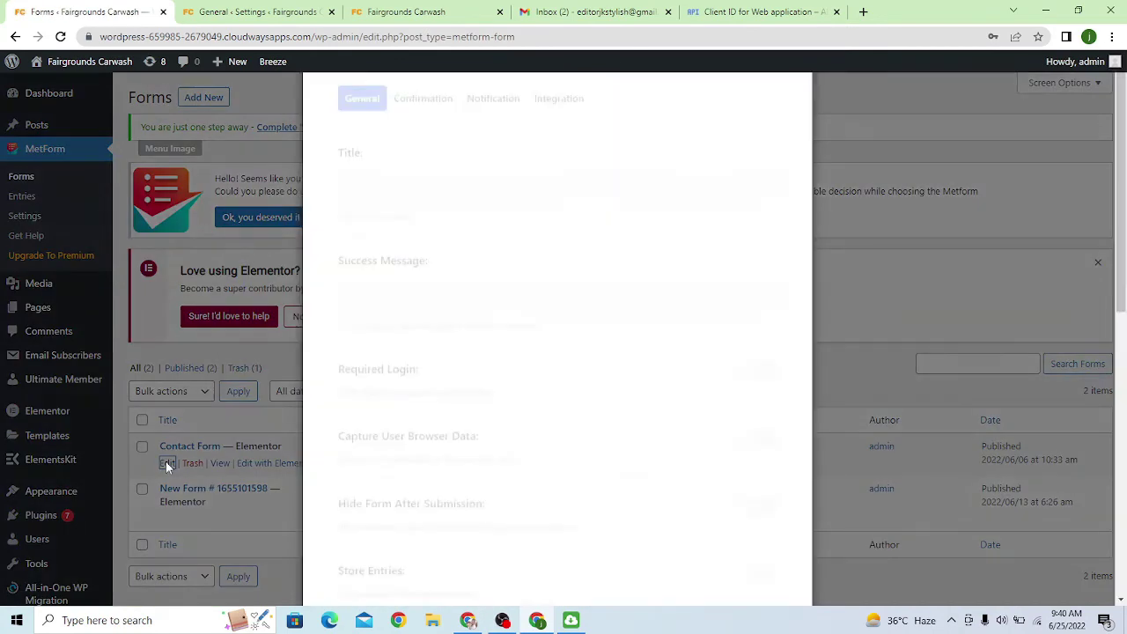
left_click(423, 171)
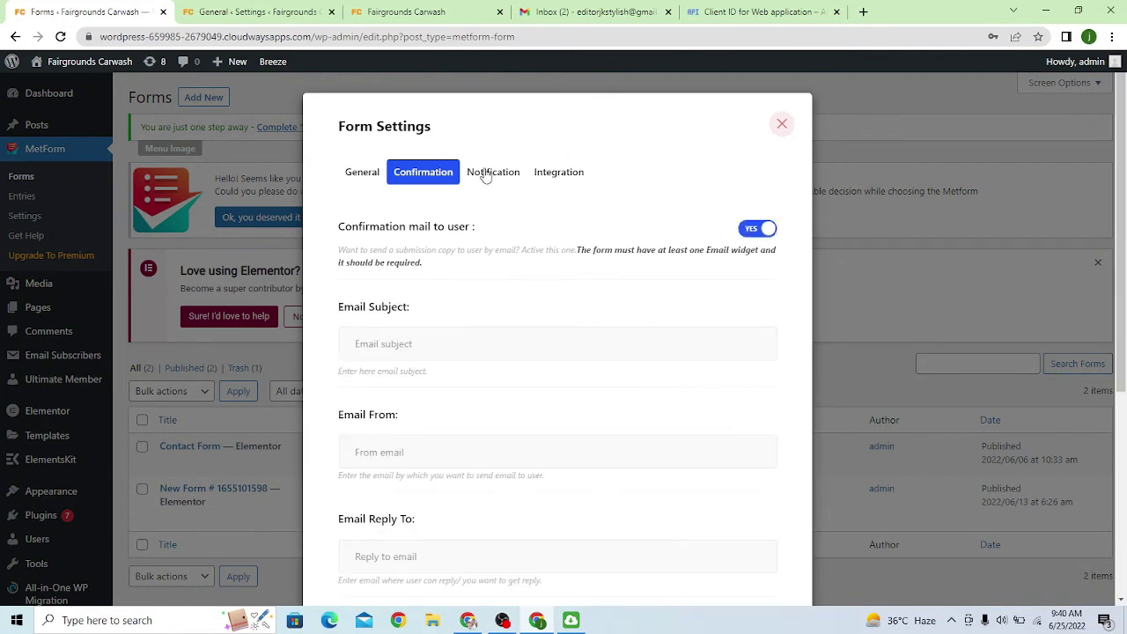
Step: Enable the notification mail to admin for Contact Form and set its email subject to Contact Email
left_click(485, 174)
left_click(758, 229)
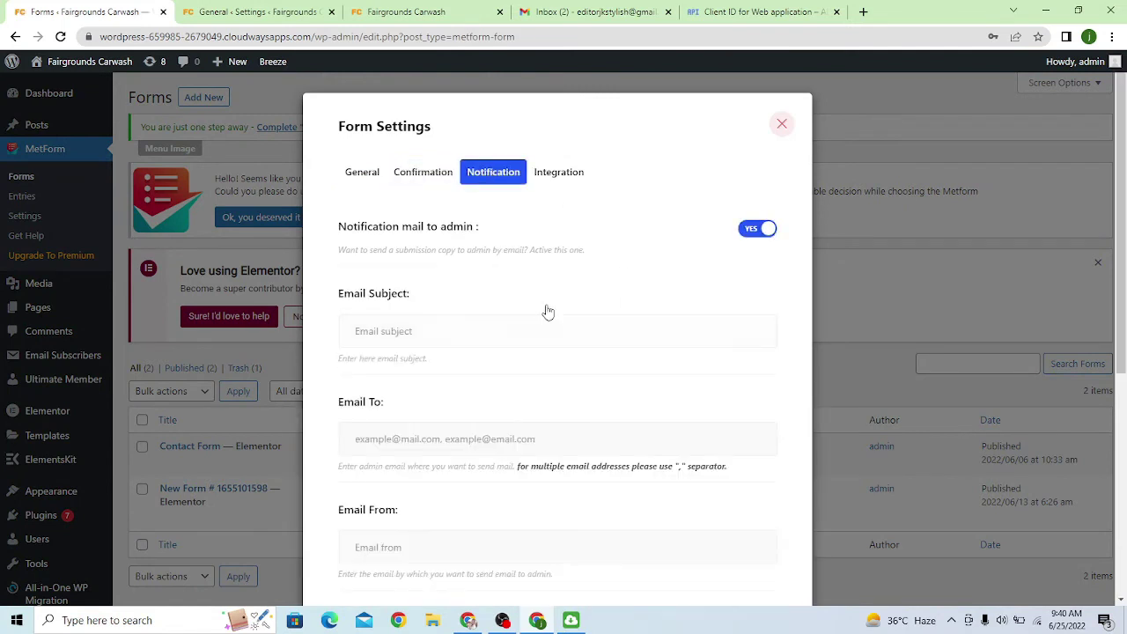
left_click(399, 331)
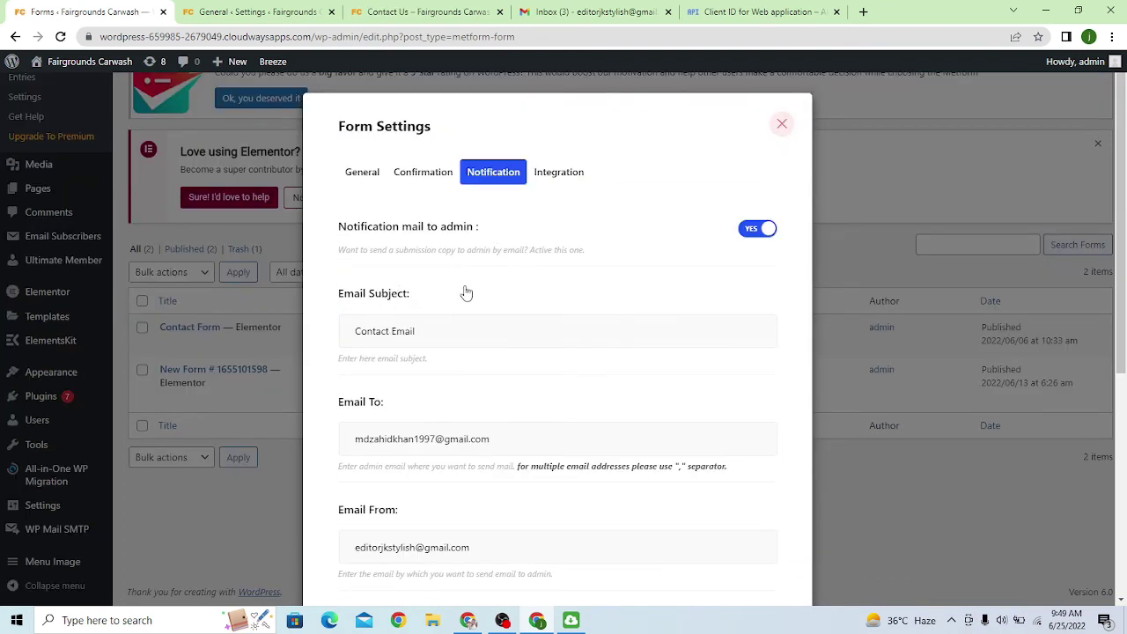
Step: Replace the notification's Email To value with the admin's webmail address and save the form settings
triple_click(485, 439)
key("BackSpace")
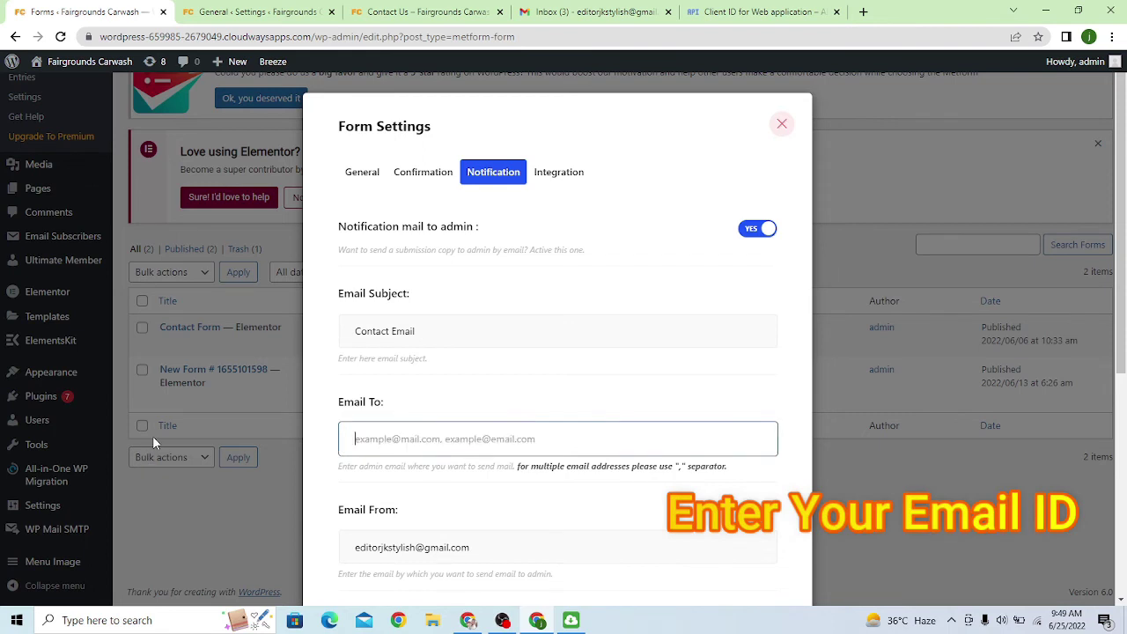
key("ctrl+v")
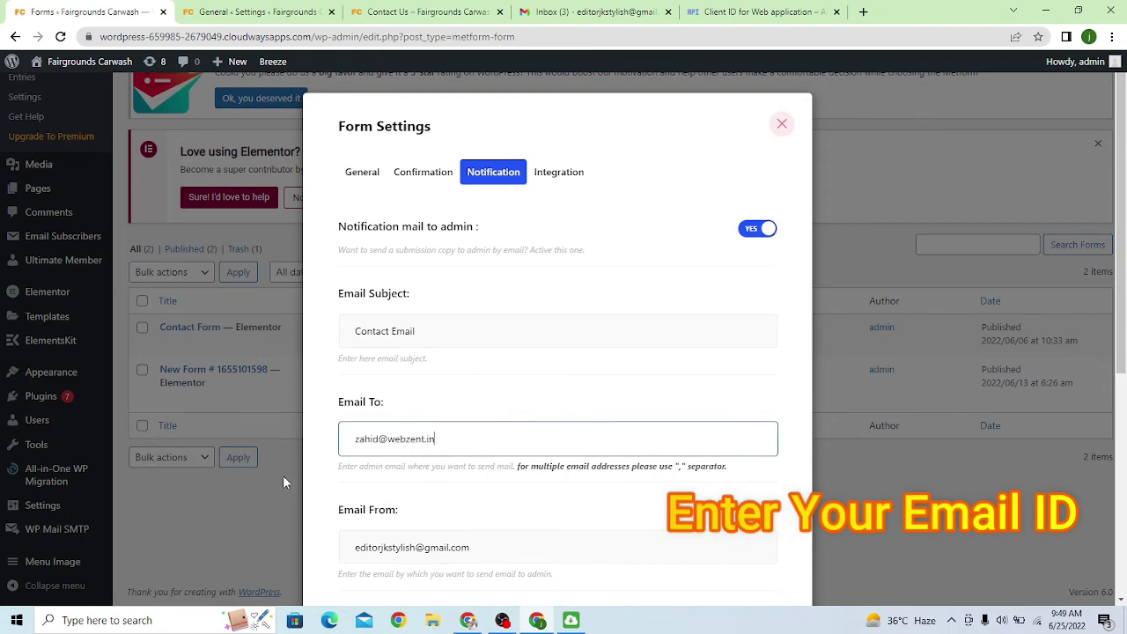
scroll(616, 370, "down", 4)
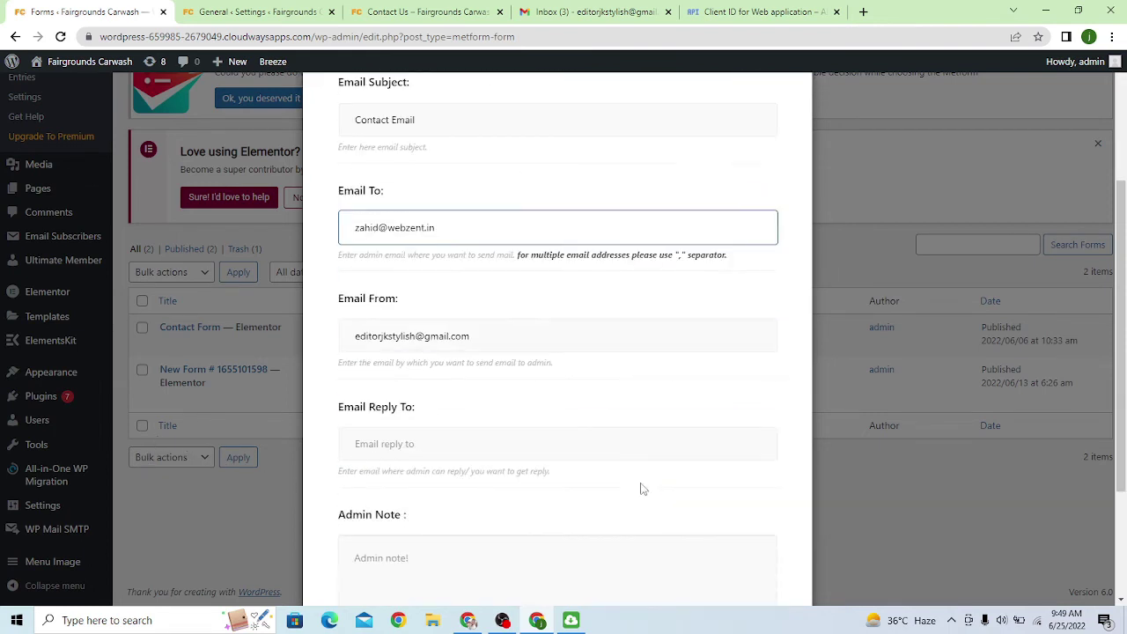
left_click(717, 585)
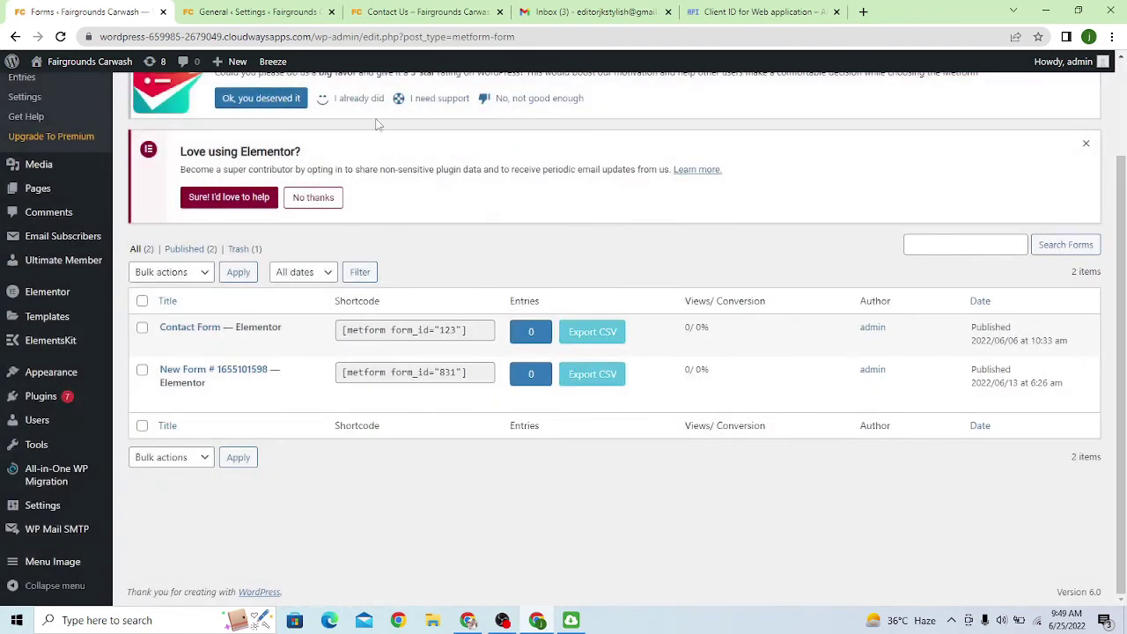
Step: Reload the site's Contact Us page to display the Request A Quote form
left_click(410, 13)
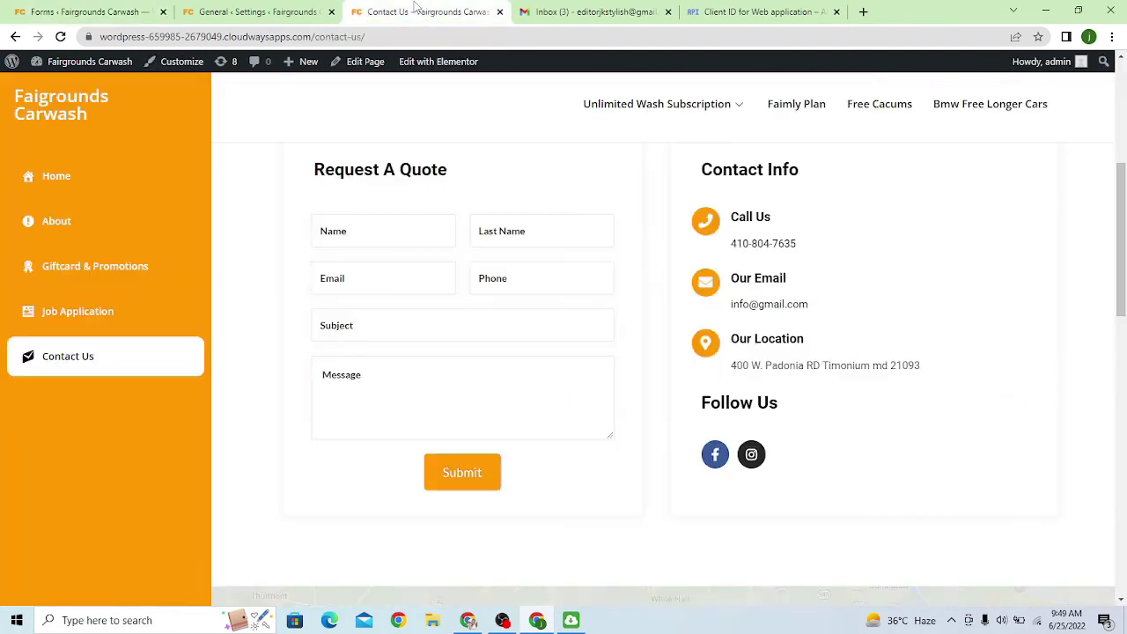
key("F5")
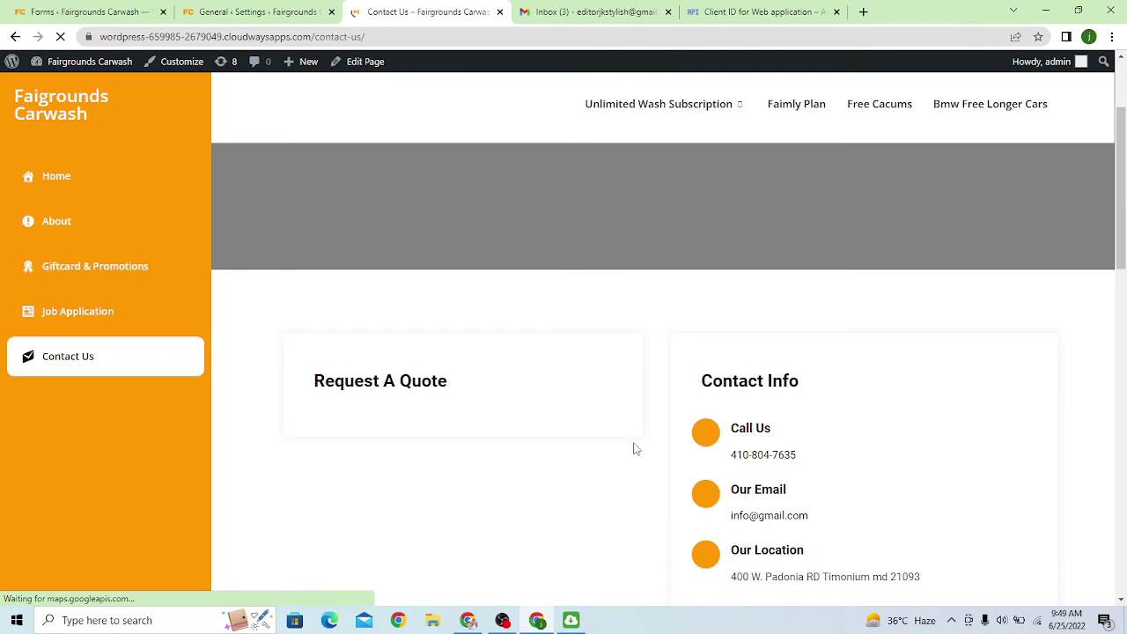
scroll(604, 438, "down", 2)
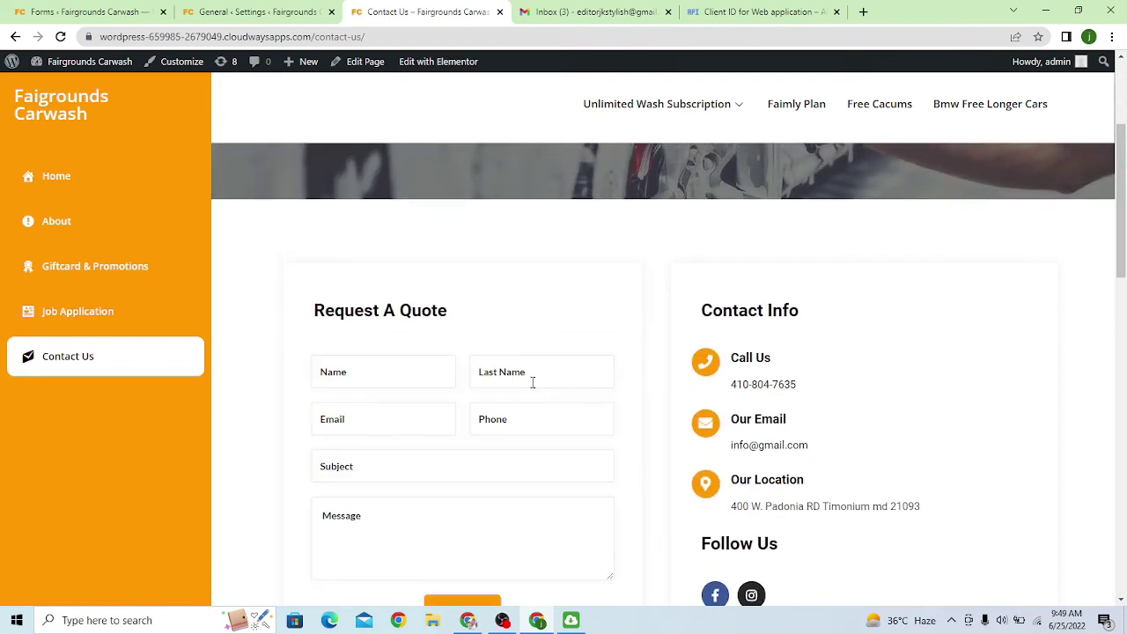
scroll(522, 377, "down", 2)
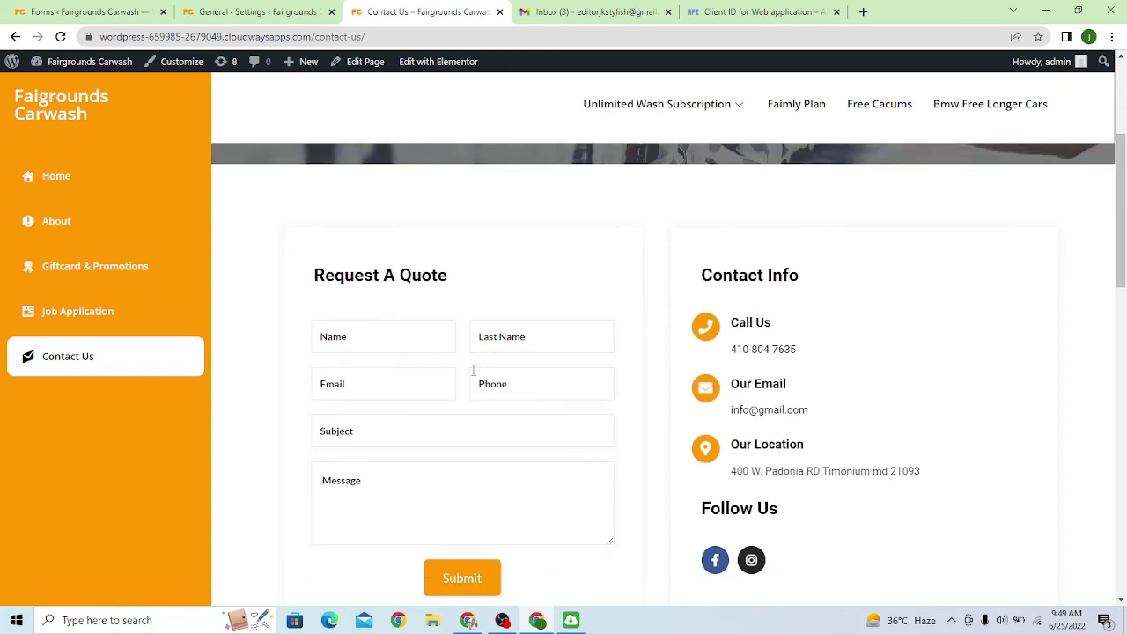
Step: Fill in the Request A Quote form's name as official web, last name as learn, and the phone number
left_click(372, 296)
left_click(400, 340)
left_click(500, 313)
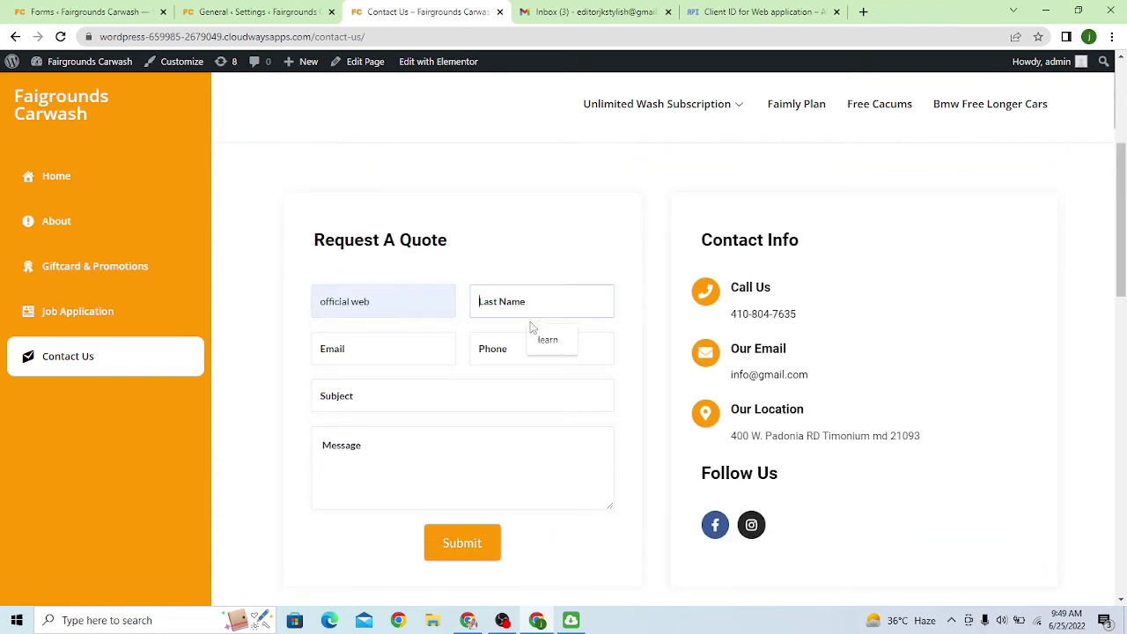
left_click(533, 334)
left_click(516, 352)
left_click(555, 388)
Step: Fill in the Request A Quote form's email address and set the subject to test
left_click(391, 350)
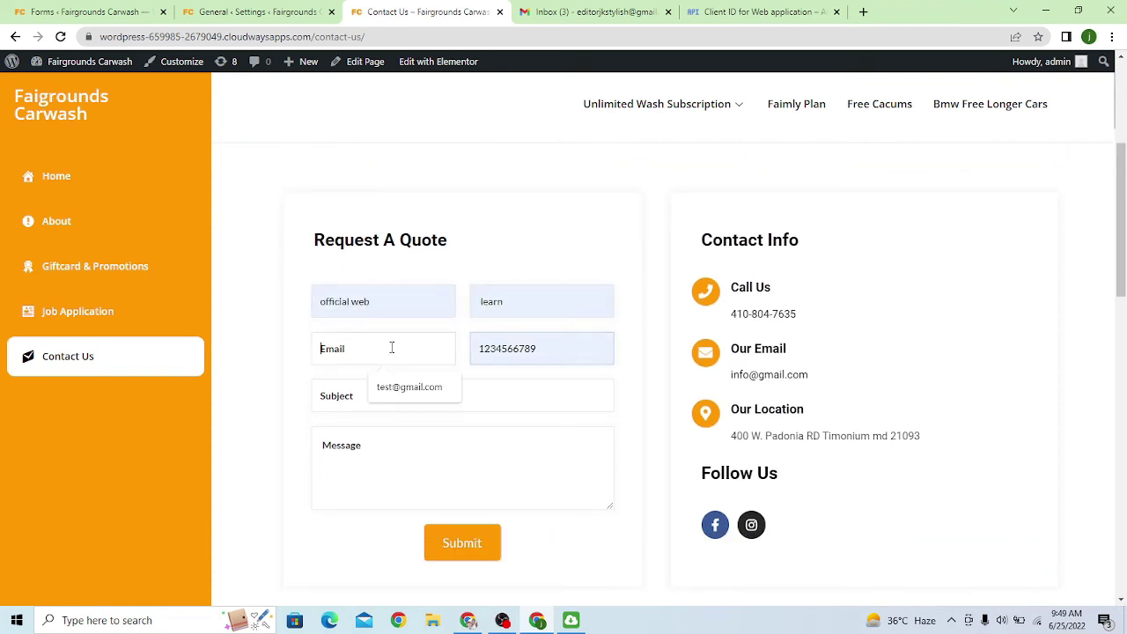
left_click(407, 385)
left_click(378, 399)
left_click(395, 435)
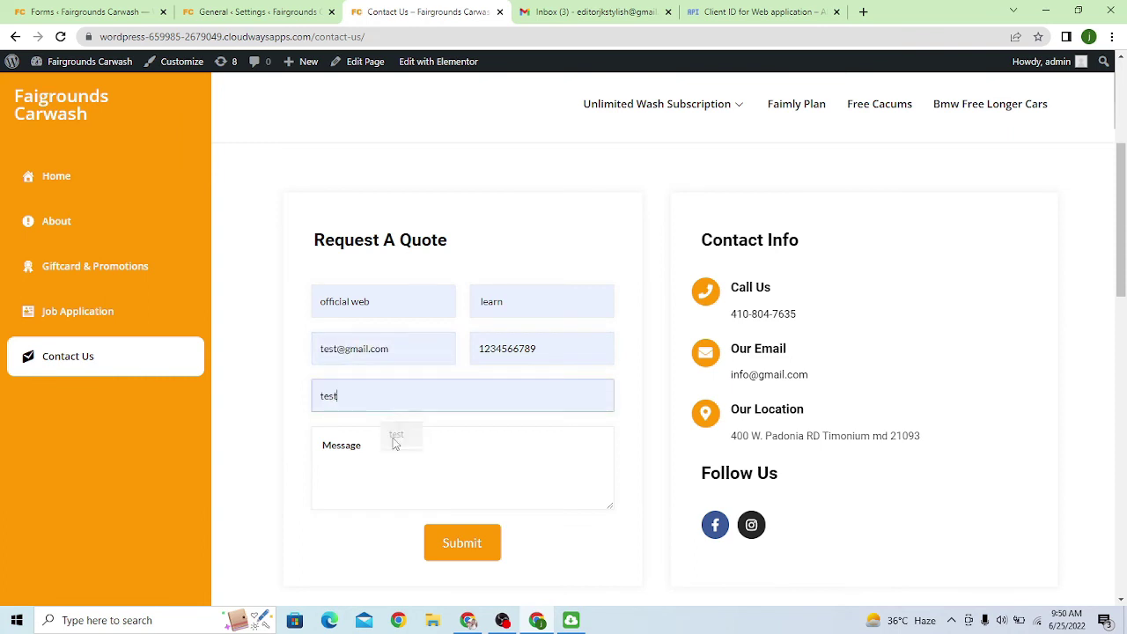
Step: Enter hello as the message, submit the Request A Quote form and dismiss the confirmation
left_click(390, 453)
type("ts")
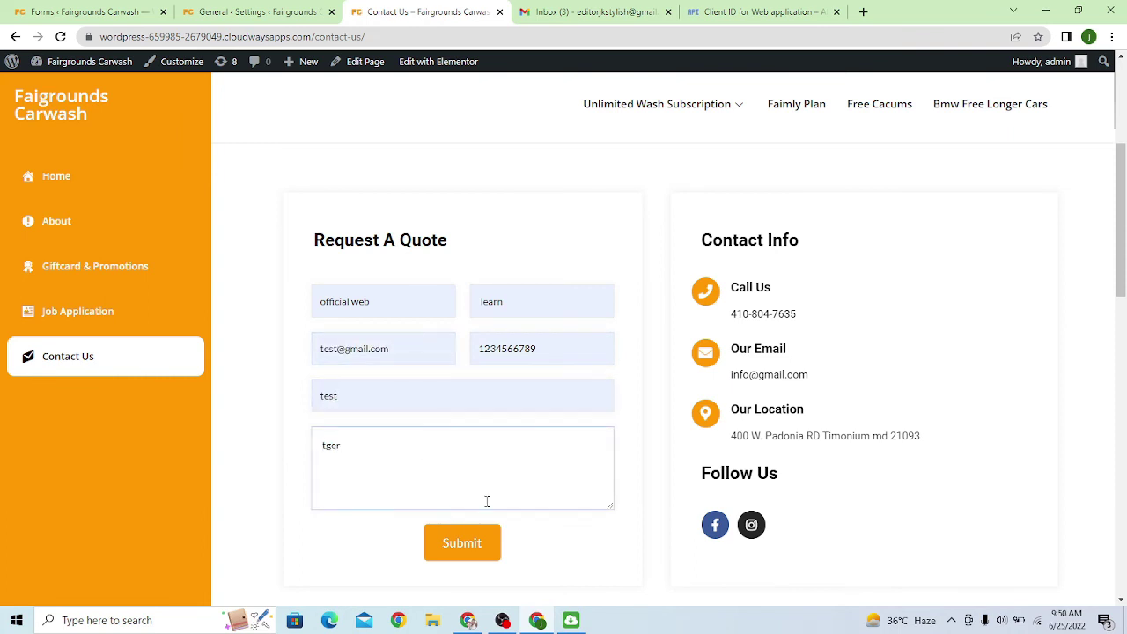
key("BackSpace")
type("hello")
left_click(463, 555)
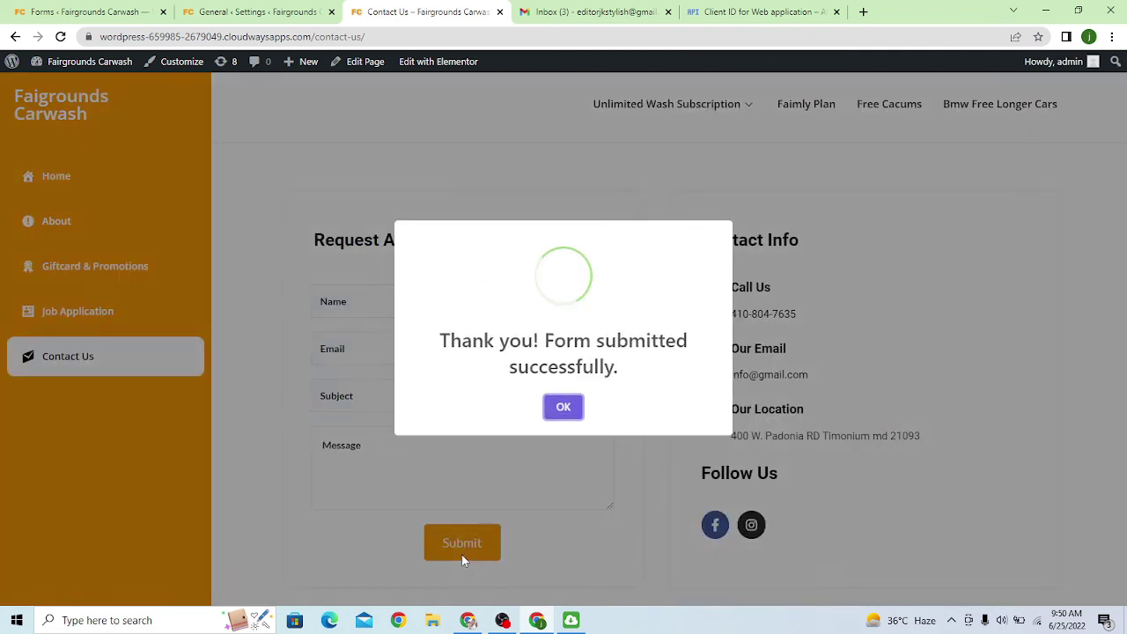
left_click(569, 406)
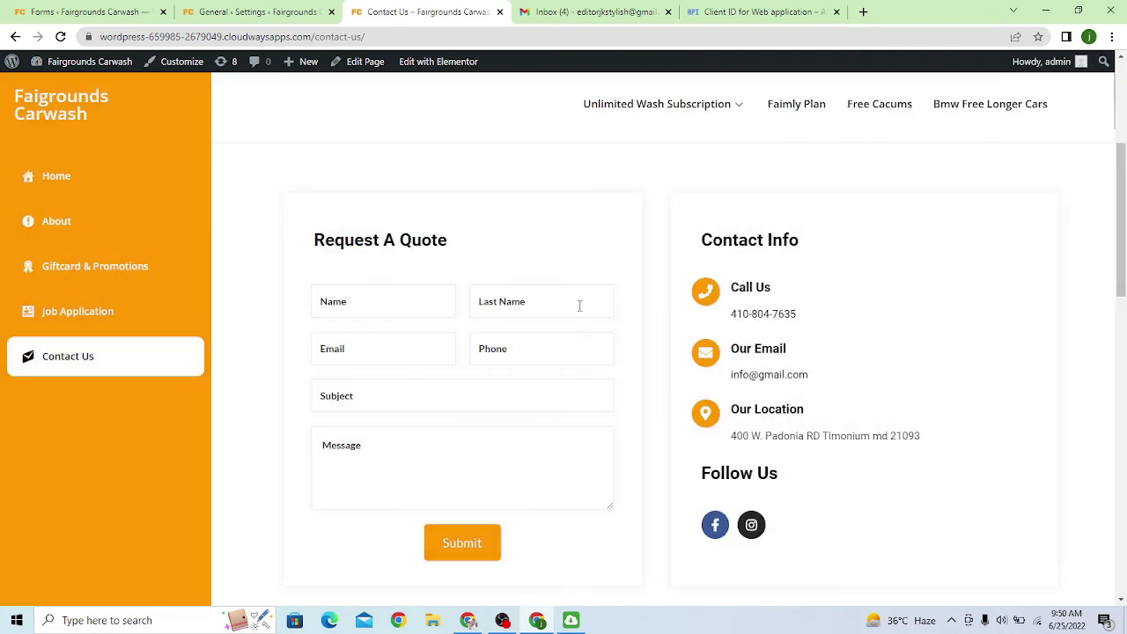
Step: Switch to the Roundcube webmail inbox, reload it and open the Contact Email message from Fairgrounds Carwash
left_click(480, 609)
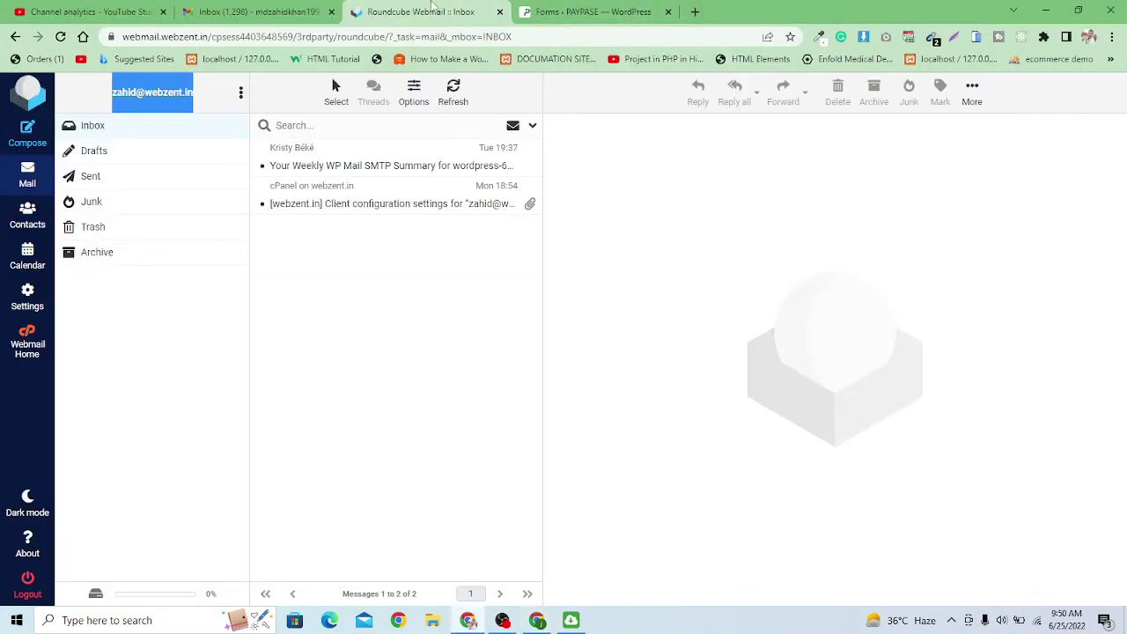
left_click(81, 38)
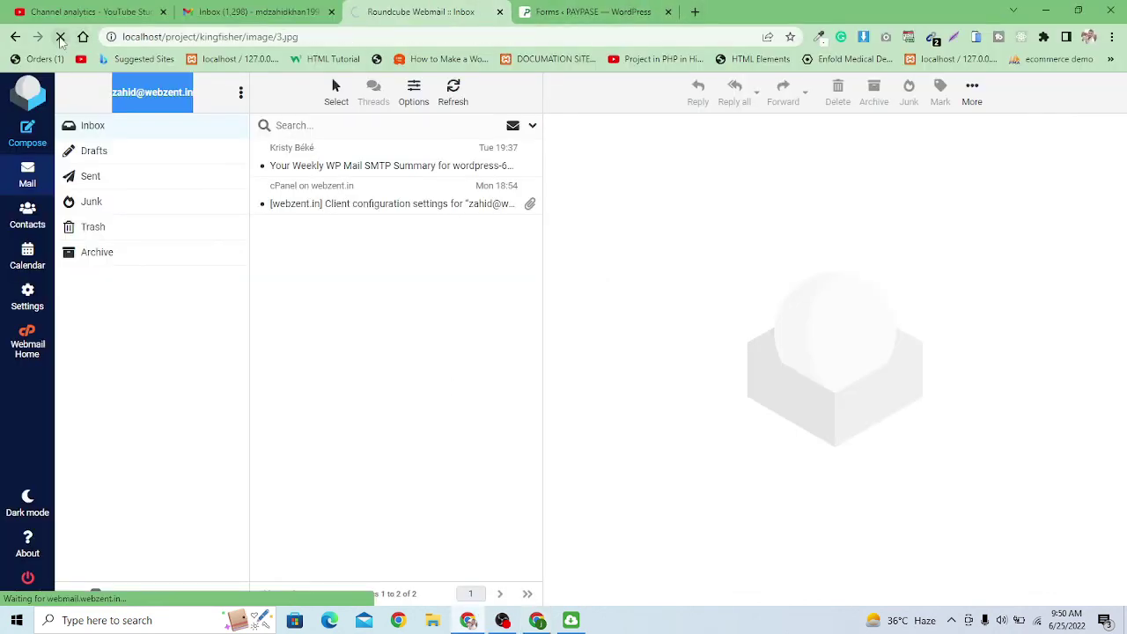
left_click(60, 38)
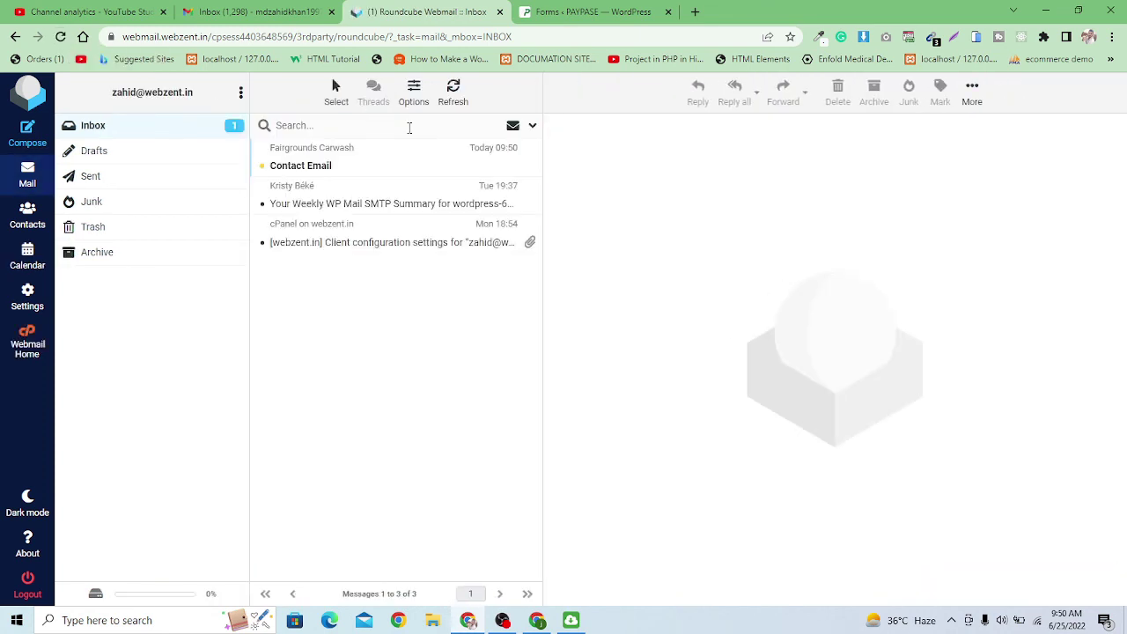
left_click(370, 167)
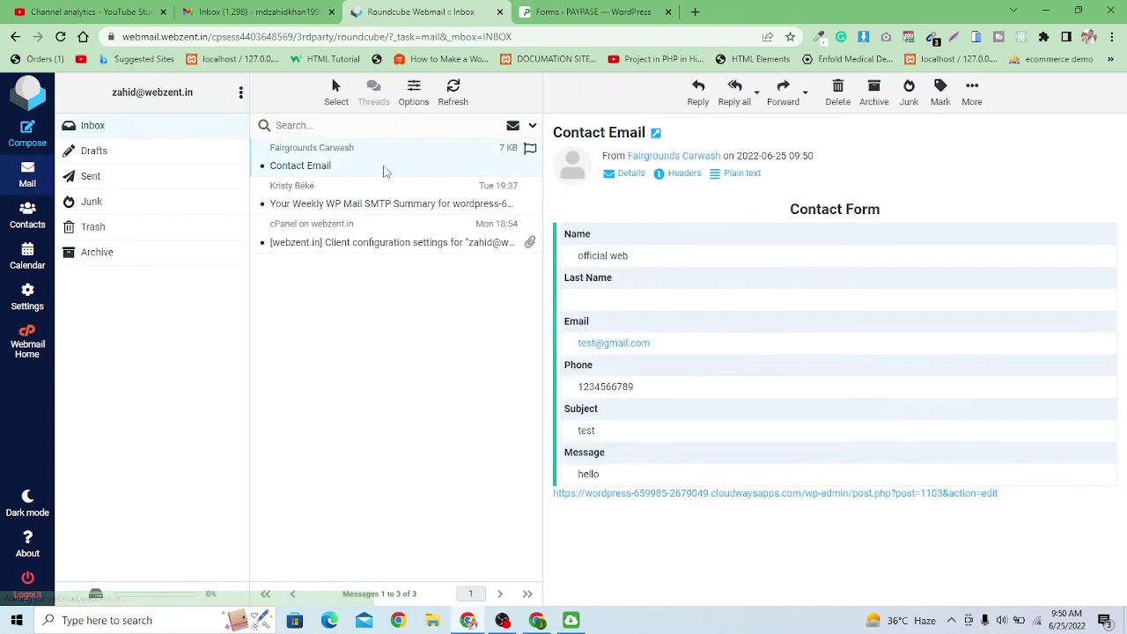
Step: Check the submitted name, phone, subject and message in the Contact Form email and return to the Contact Us page
triple_click(606, 255)
double_click(606, 386)
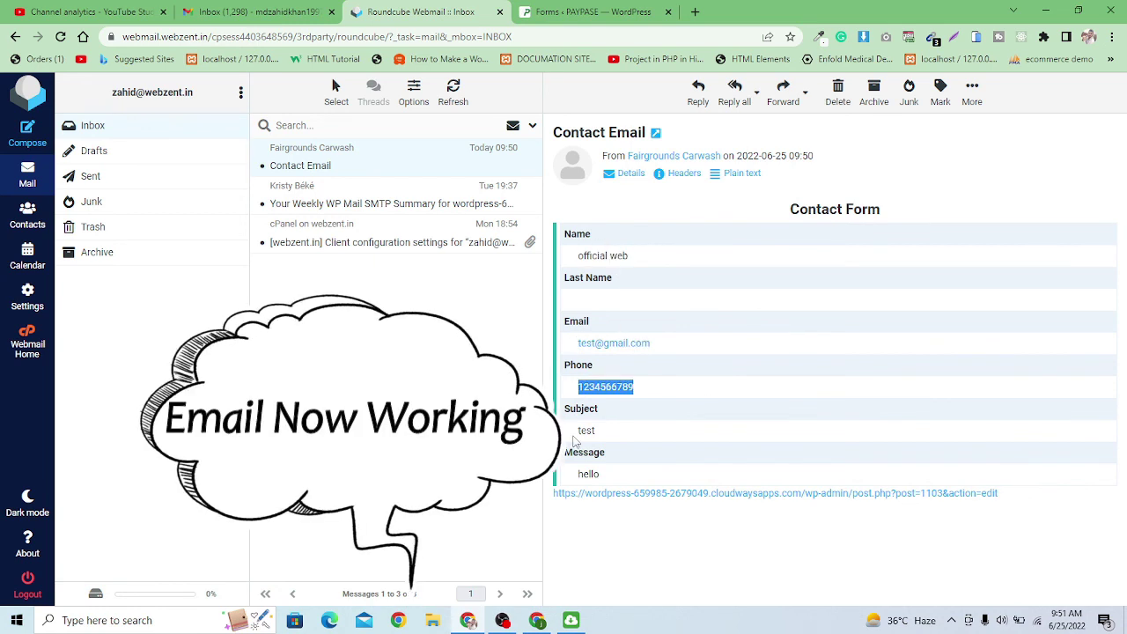
double_click(588, 430)
left_click_drag(581, 474, 621, 229)
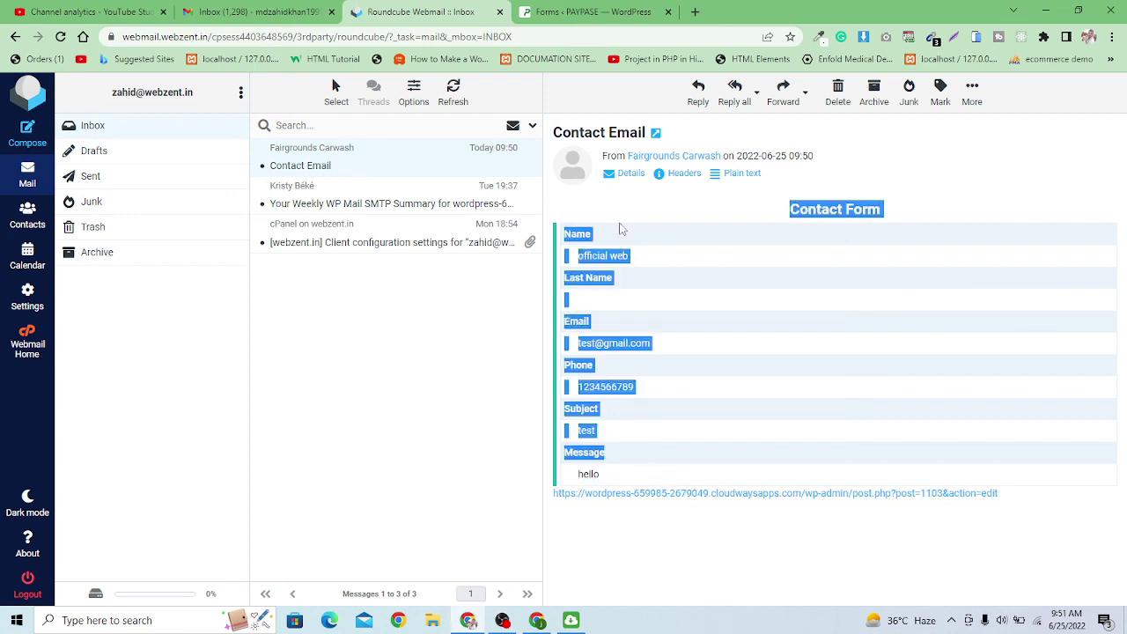
left_click_drag(887, 216, 819, 218)
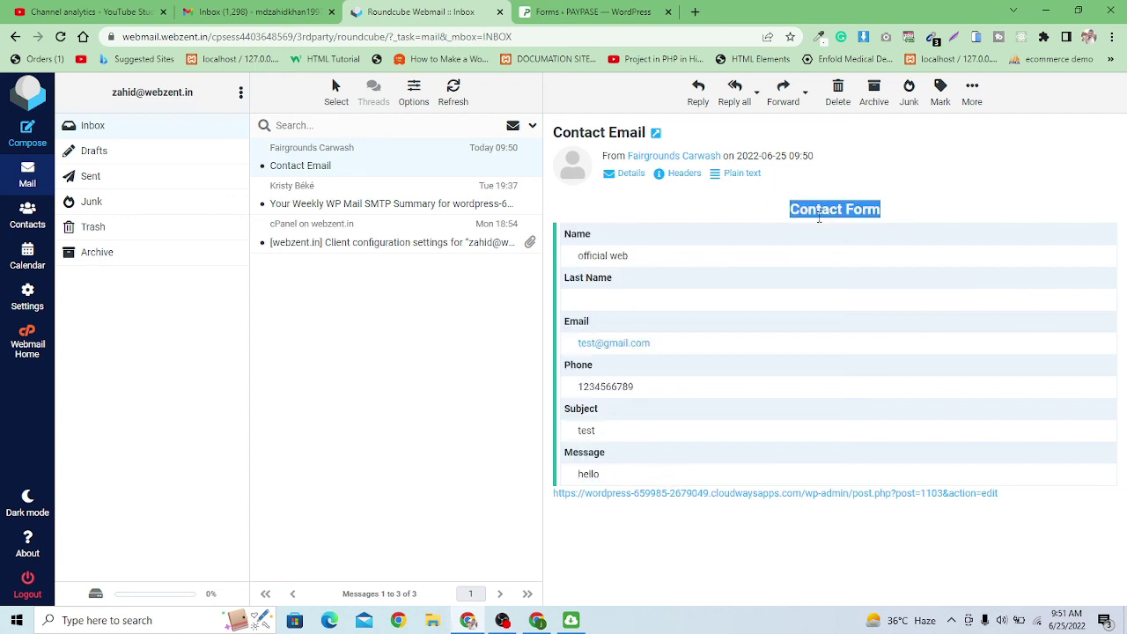
left_click(776, 256)
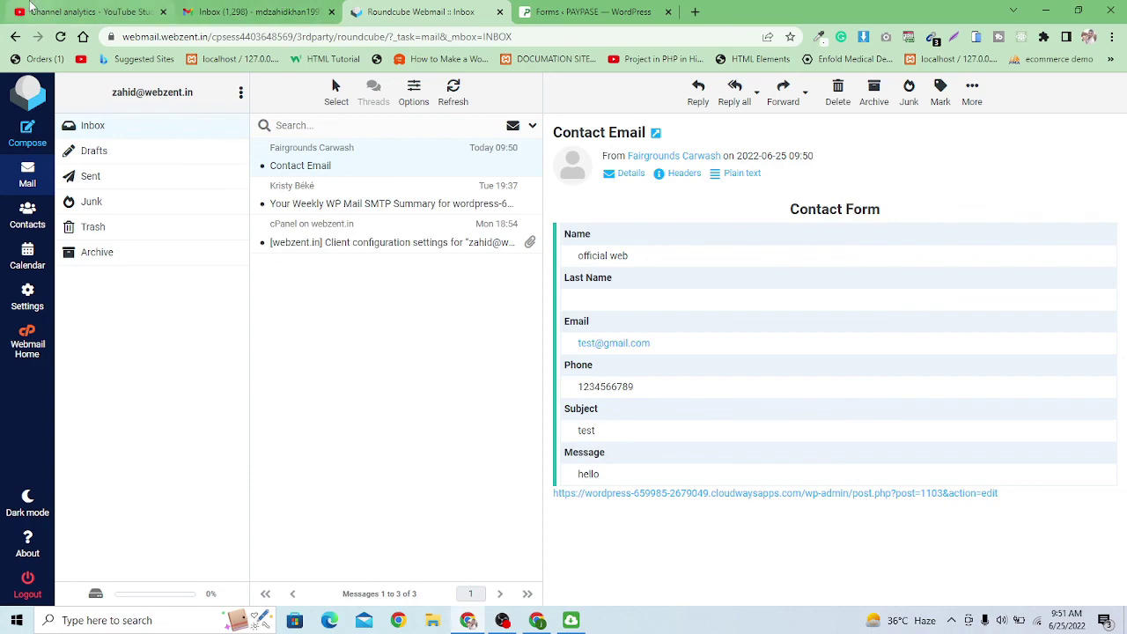
left_click(538, 620)
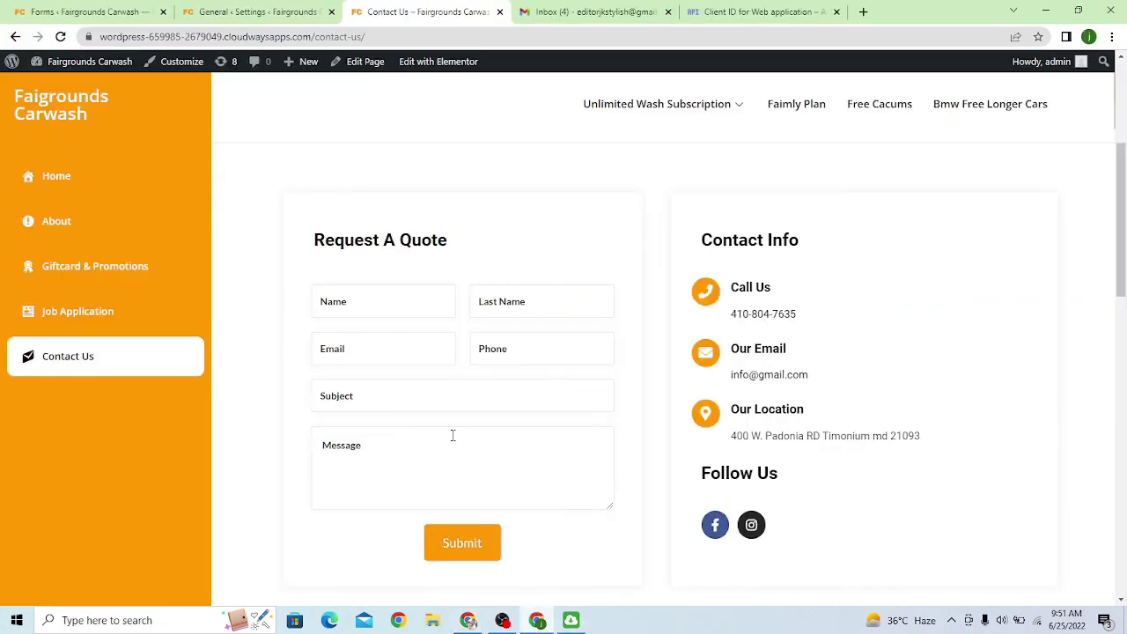